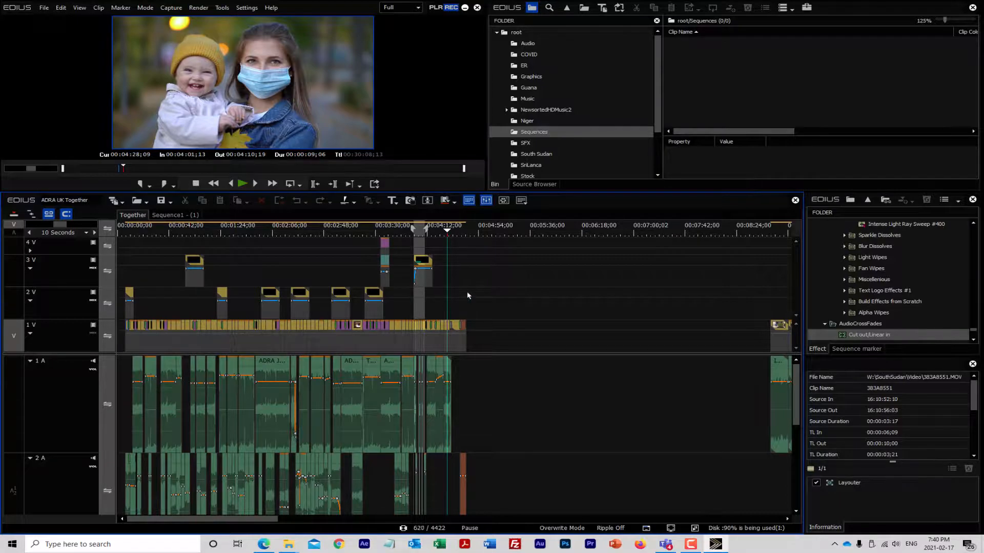
- Scrub through the Together sequence from its opening title to about 00:01:29;15 to review the edit
left_click_drag(360, 231, 131, 240)
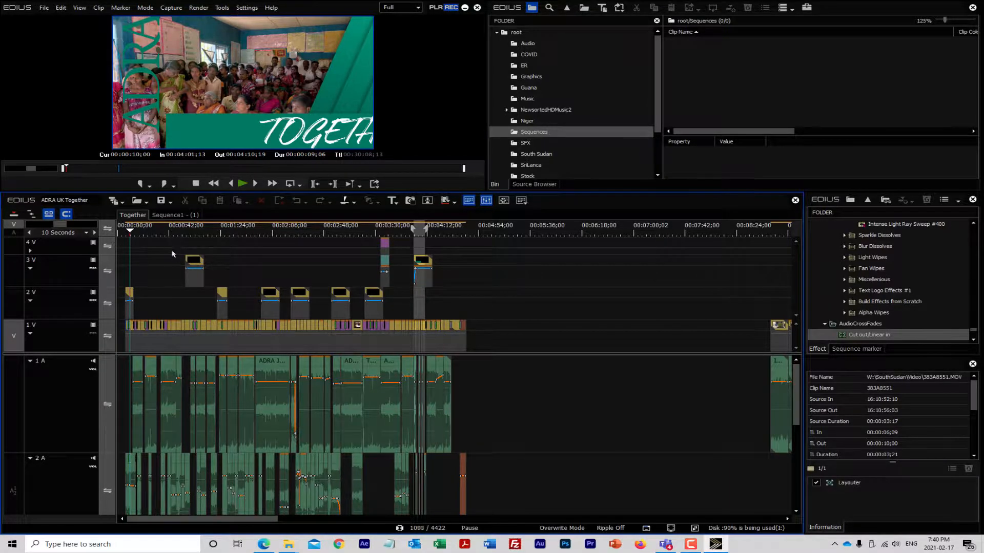
left_click(138, 233)
left_click_drag(193, 234, 229, 236)
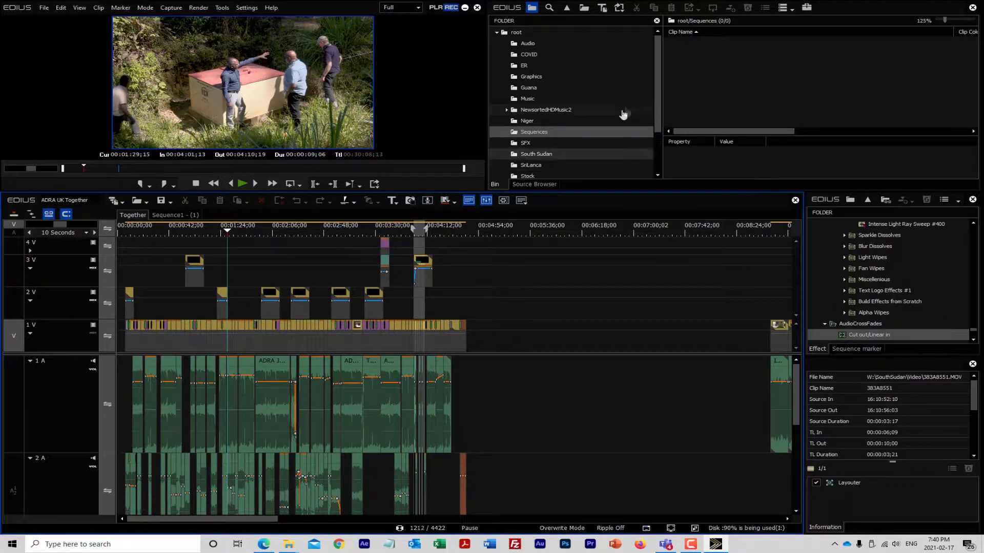
- Add the Together sequence from the timeline to the Sequences folder of the bin
left_click(525, 135)
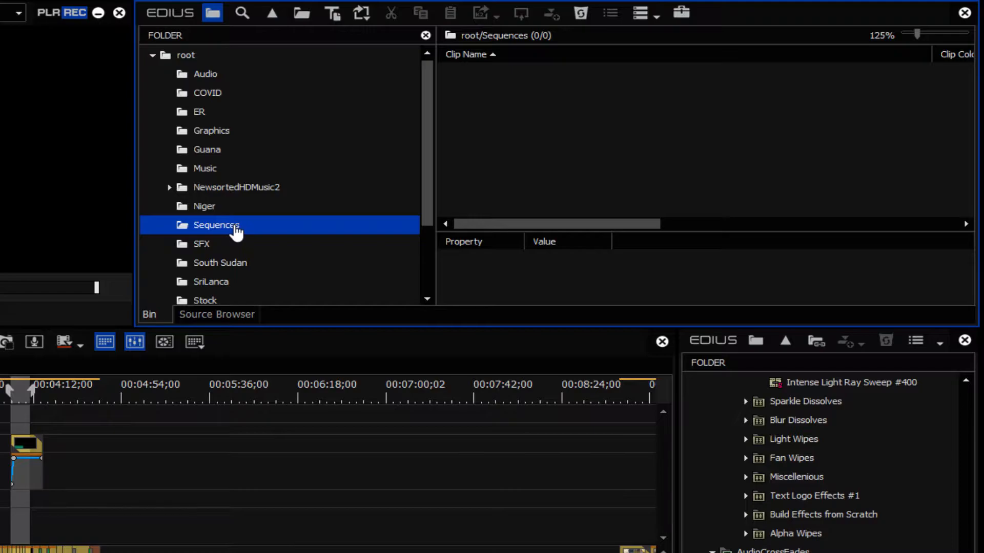
left_click_drag(507, 97, 730, 148)
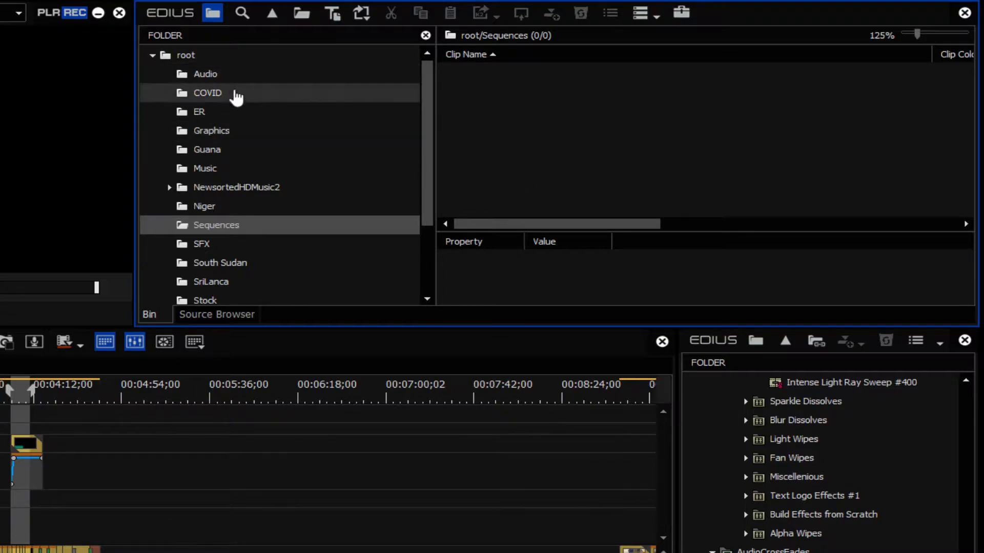
left_click_drag(428, 110, 417, 78)
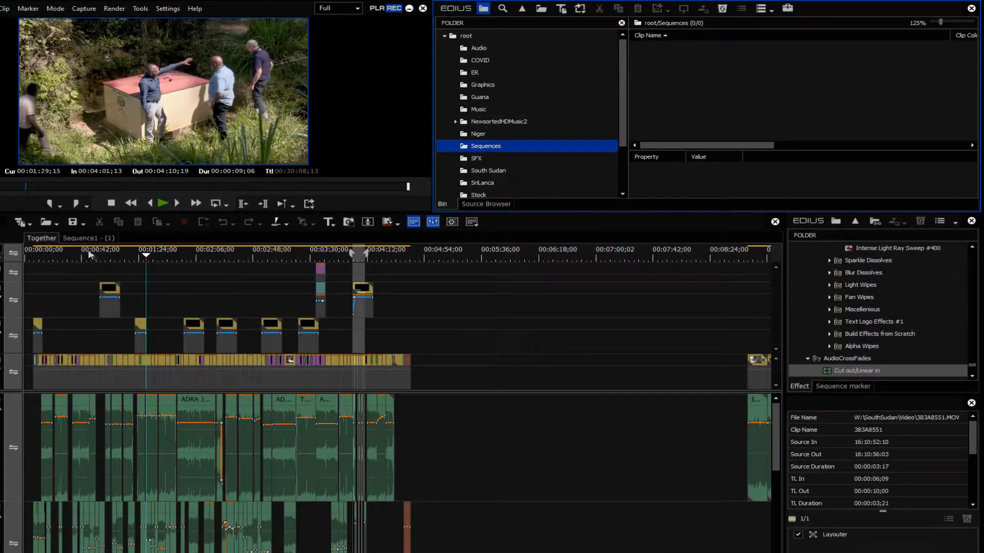
left_click(42, 239)
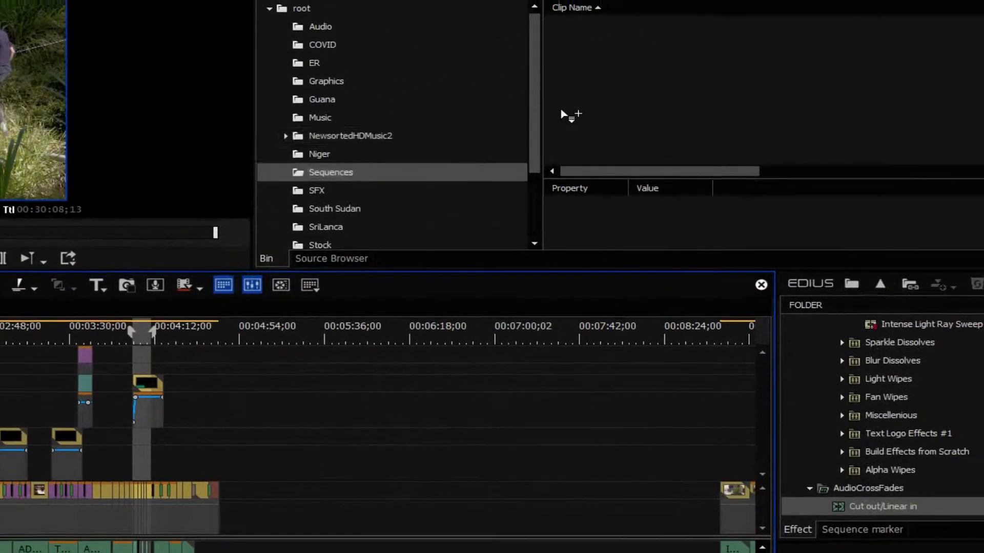
left_click_drag(564, 116, 568, 113)
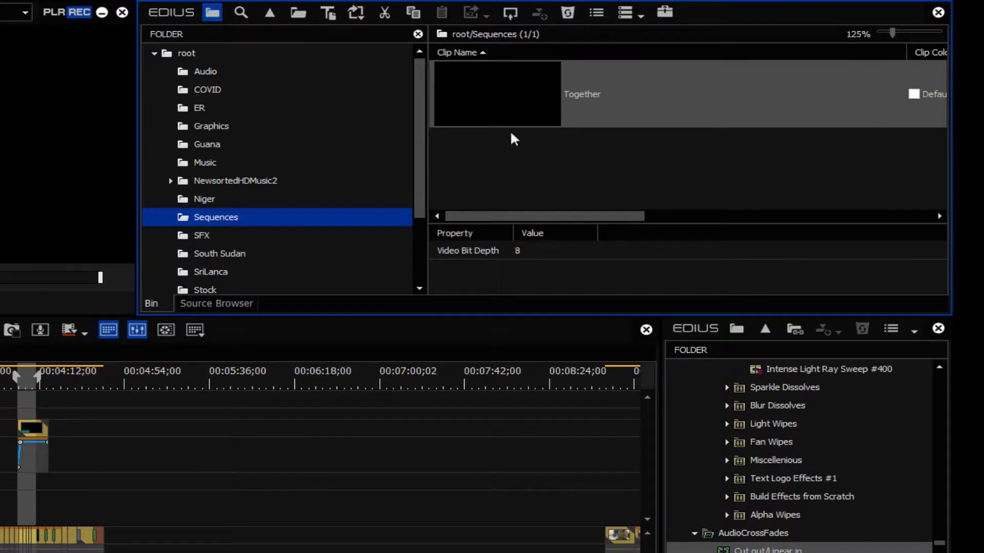
- Duplicate the Together sequence in the bin and open the copy on the timeline
right_click(511, 98)
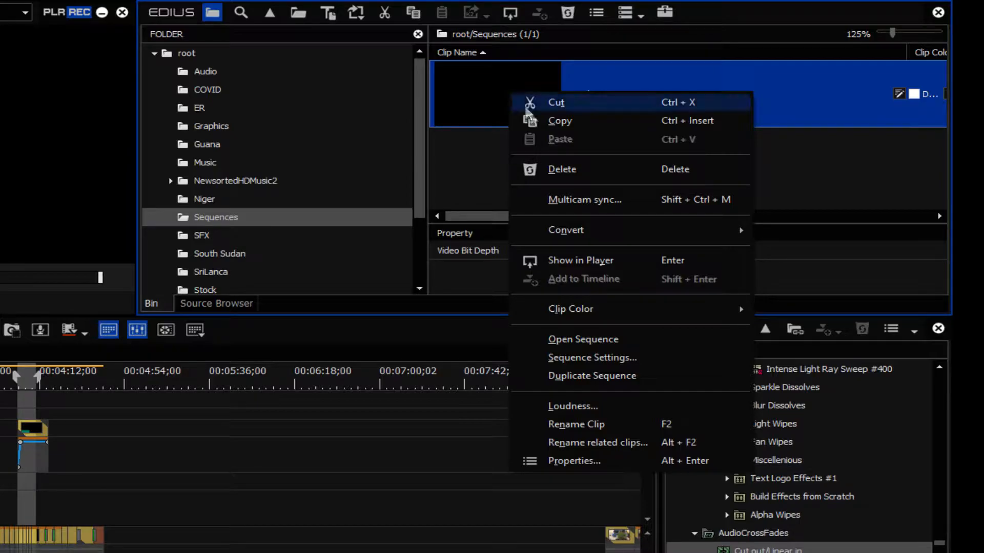
left_click(624, 379)
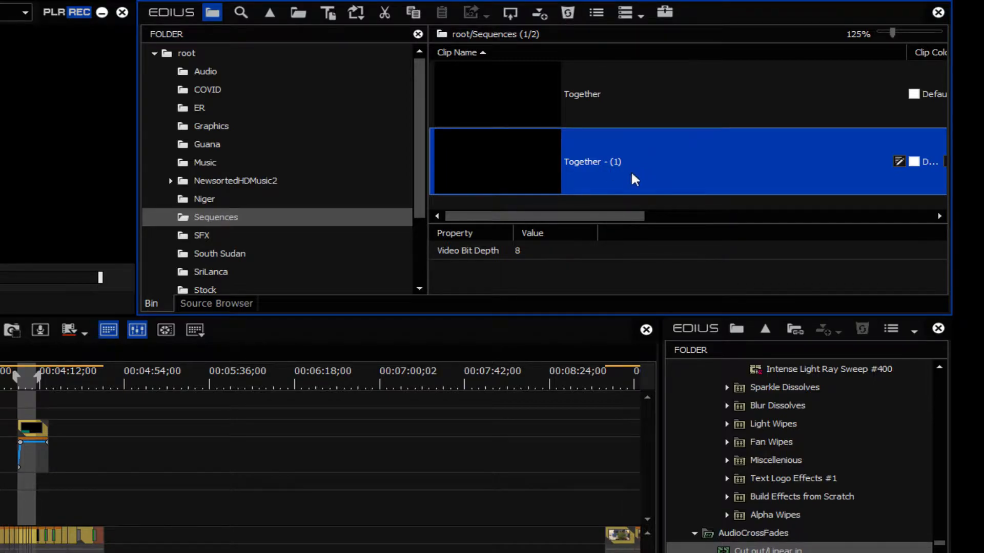
double_click(525, 164)
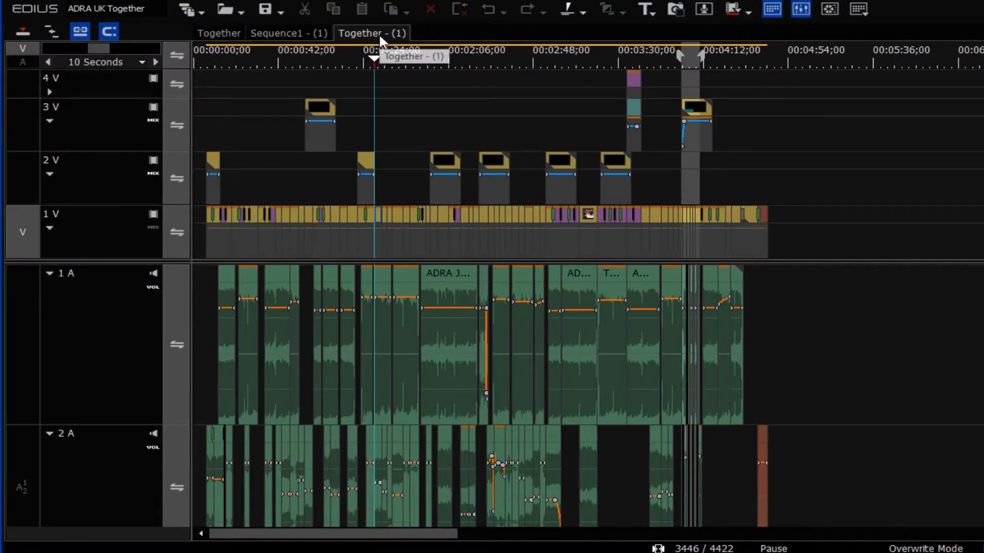
- Rename the duplicated sequence as "Together for LMS" in its sequence settings
right_click(380, 33)
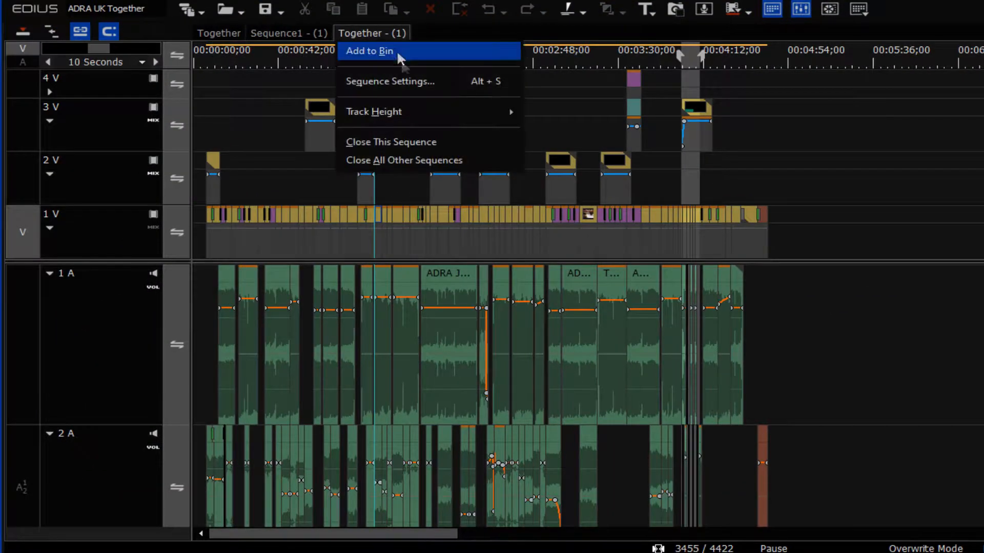
left_click(405, 76)
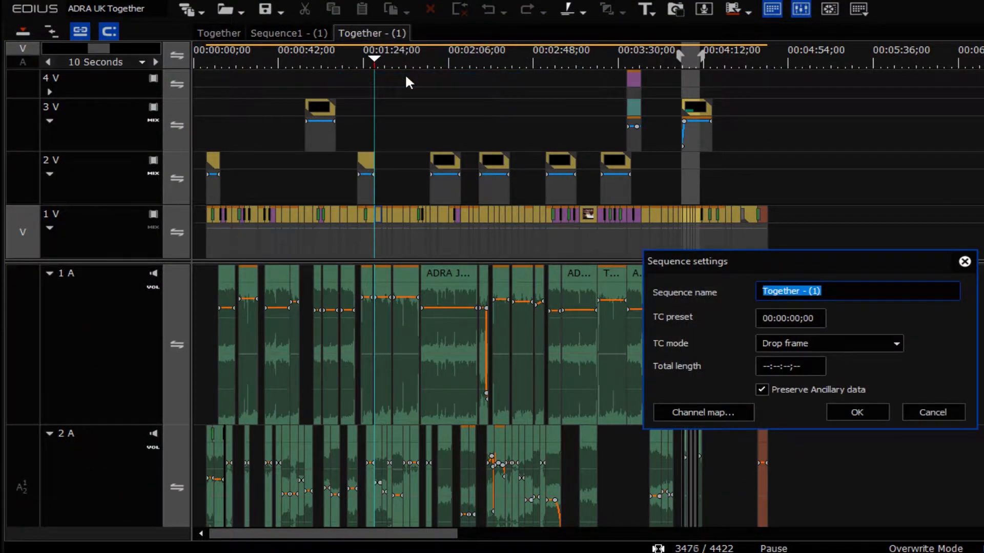
type("Toge")
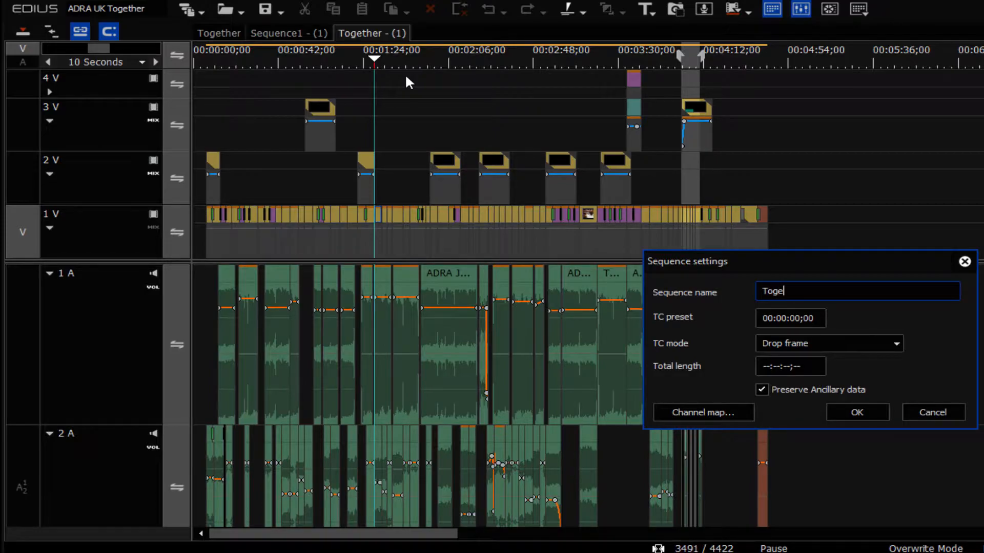
type("ther for LMS")
key("Return")
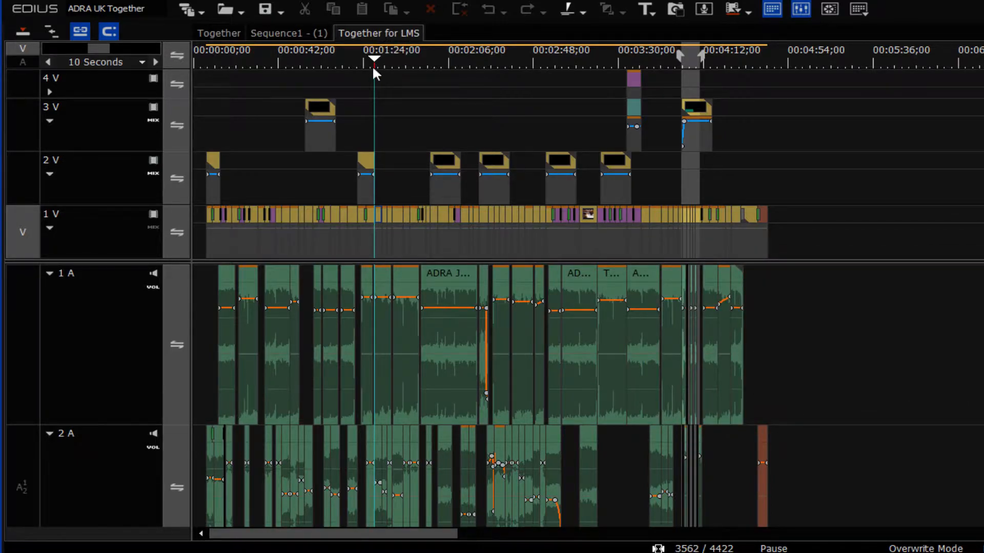
left_click_drag(370, 61, 417, 187)
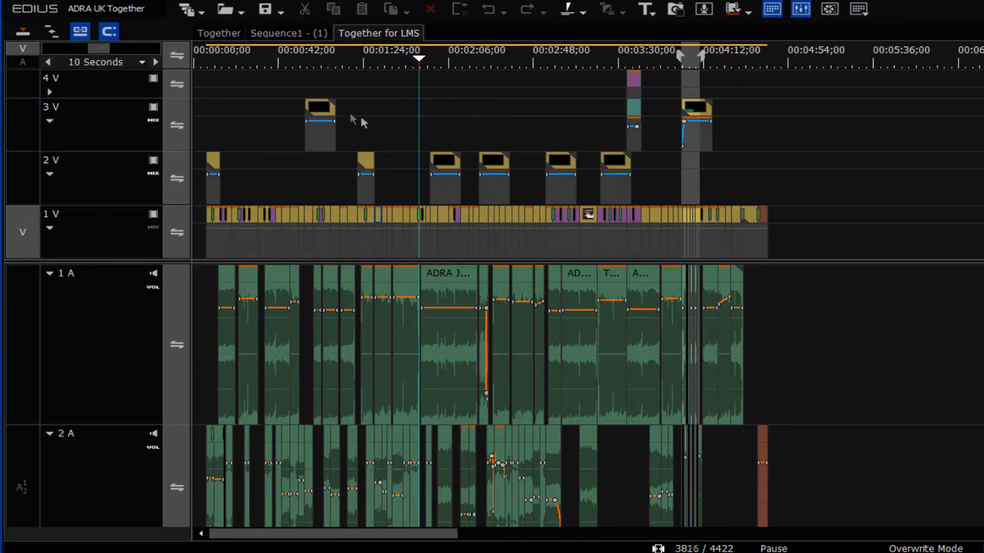
left_click(223, 31)
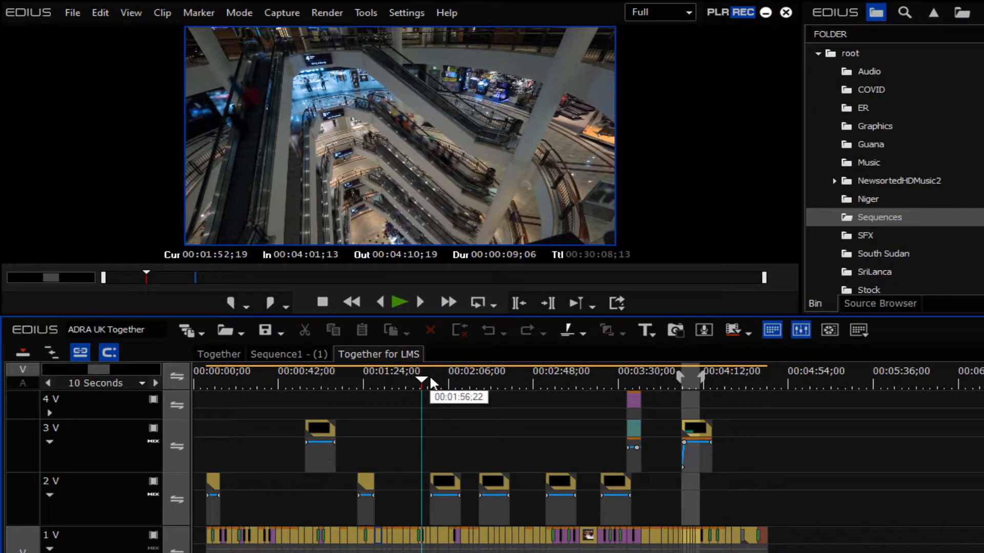
- Examine the project's current settings and the available video presets, leaving without changing anything
left_click(418, 15)
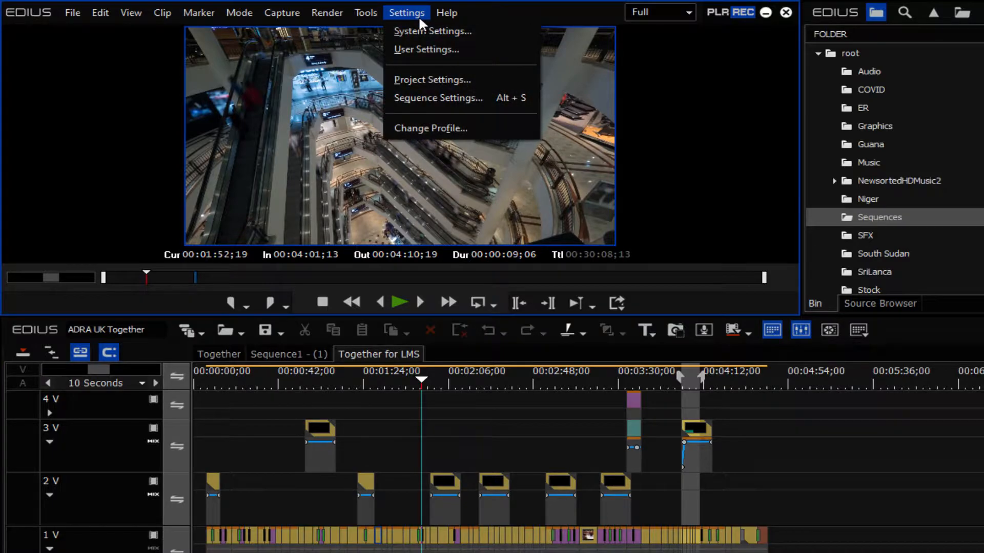
left_click(430, 80)
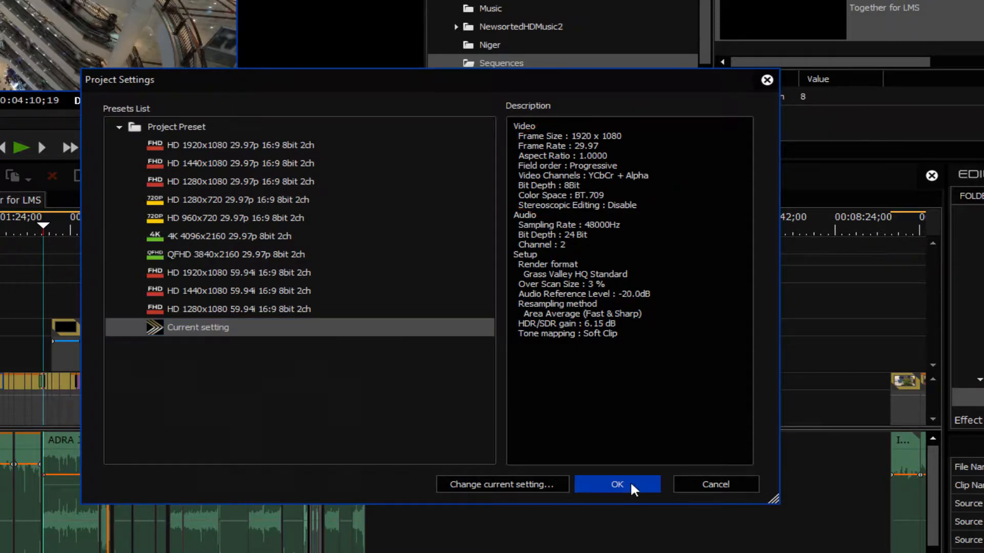
left_click(635, 490)
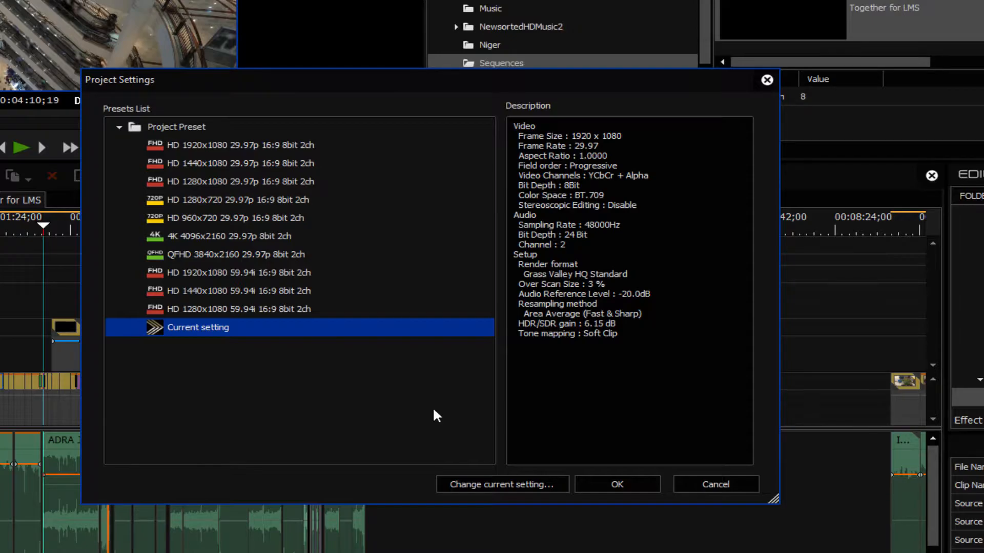
left_click(505, 483)
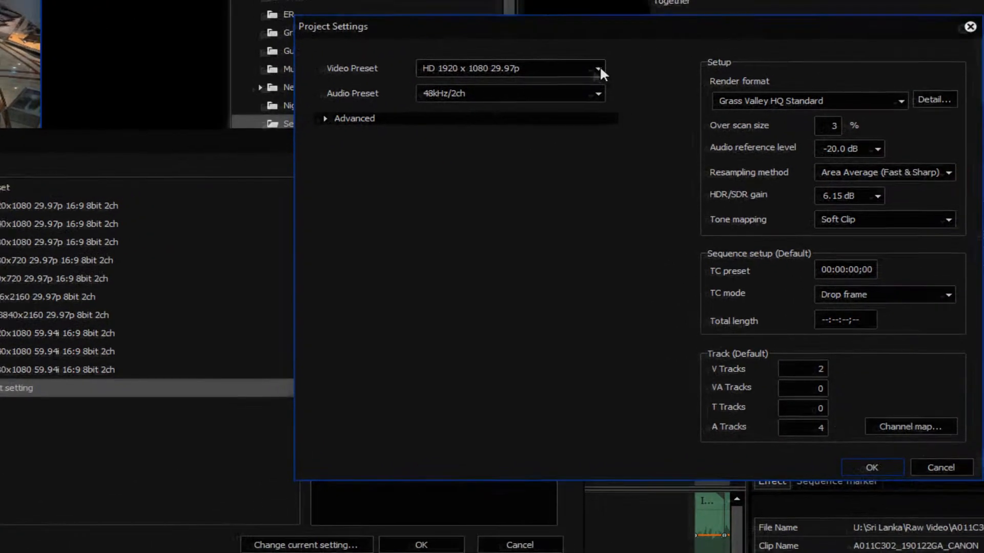
left_click(567, 78)
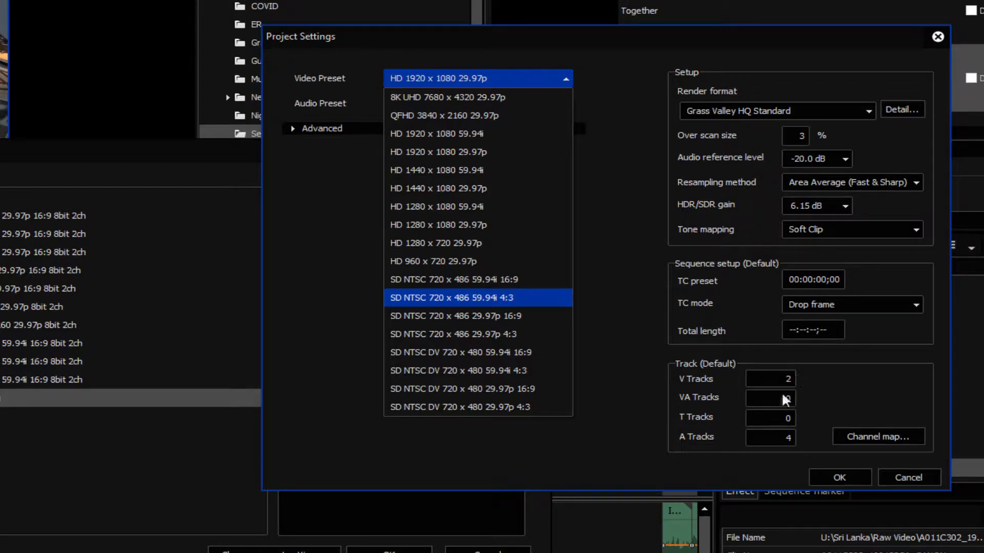
left_click(907, 476)
left_click(906, 476)
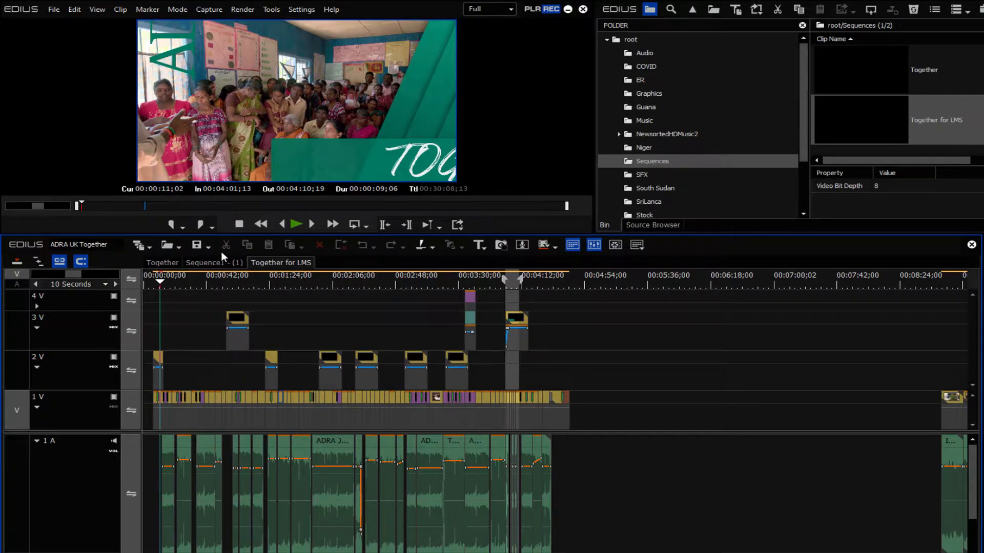
- Go to the 1cor clip at about 00:00:30;07 on track 1 V and check its video properties
left_click(190, 279)
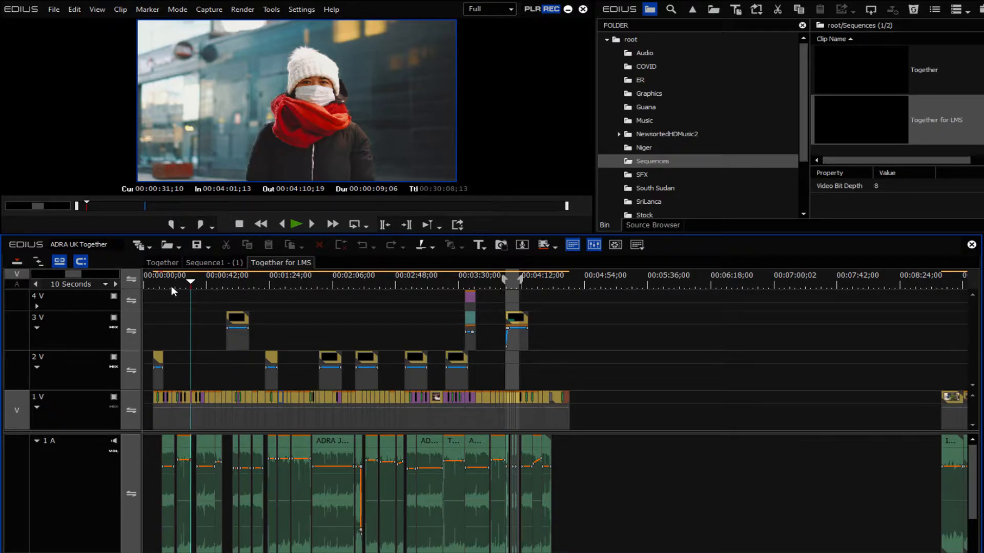
scroll(186, 303, "up", 4)
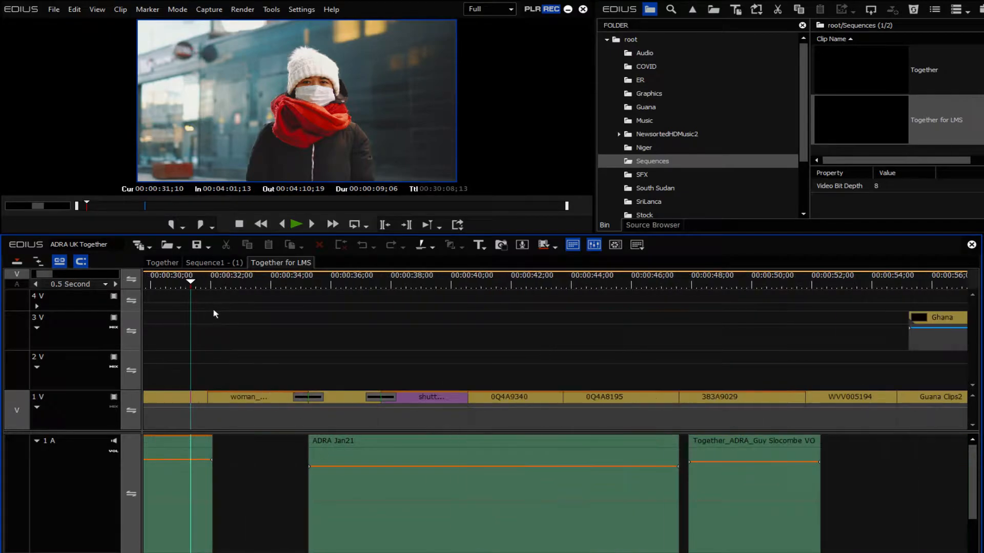
left_click_drag(192, 282, 291, 324)
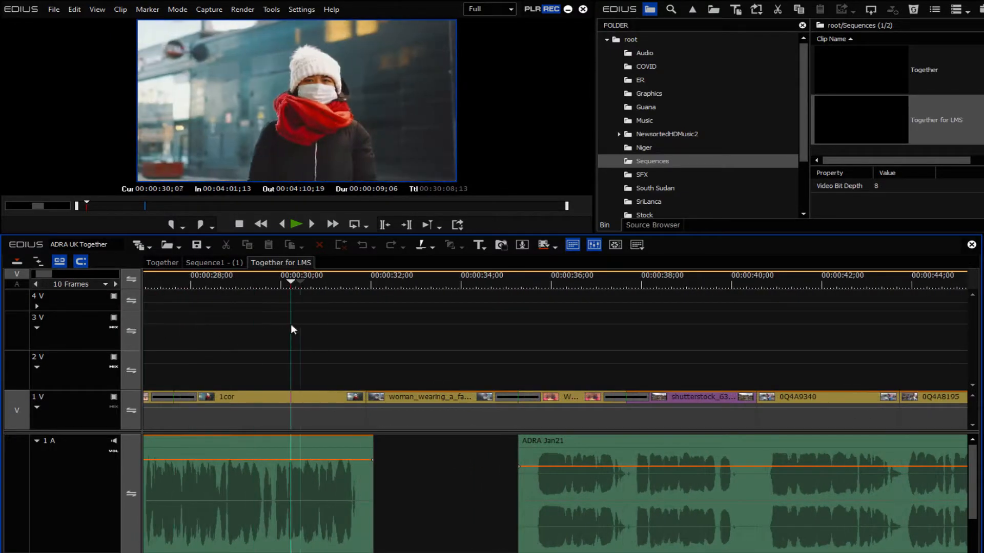
right_click(307, 399)
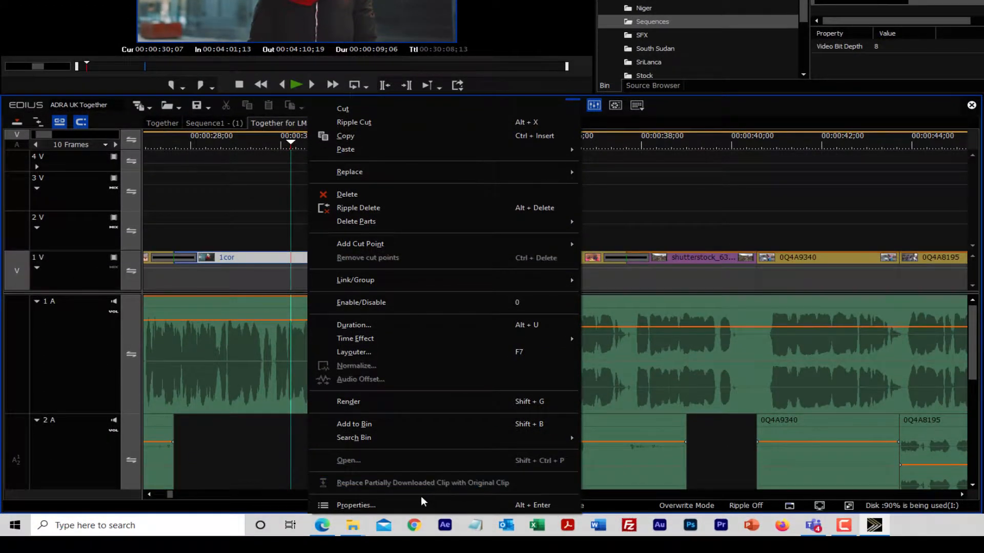
left_click(416, 504)
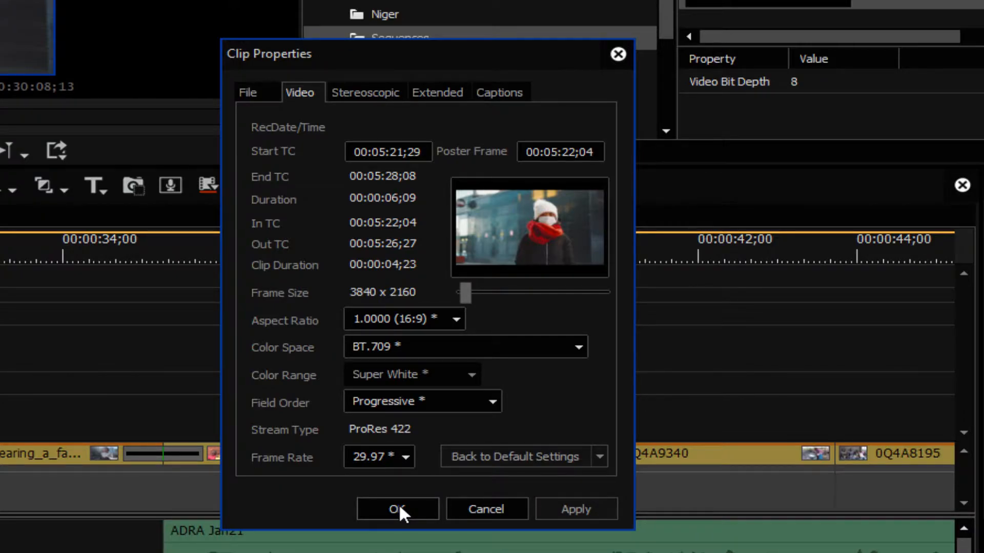
left_click(399, 509)
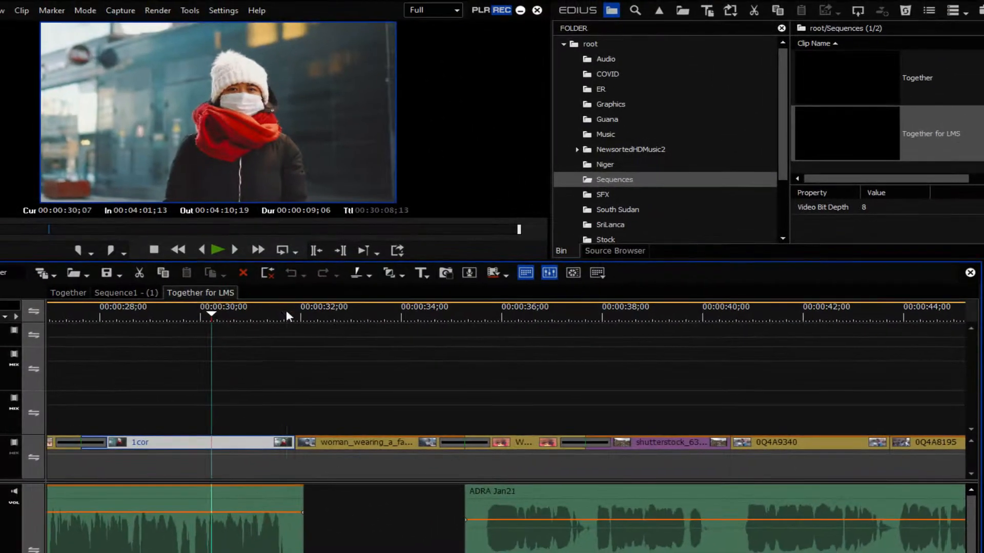
- Check the frame size and frame rate of the masked-woman clip following 1cor on track 1 V
left_click_drag(286, 314, 364, 352)
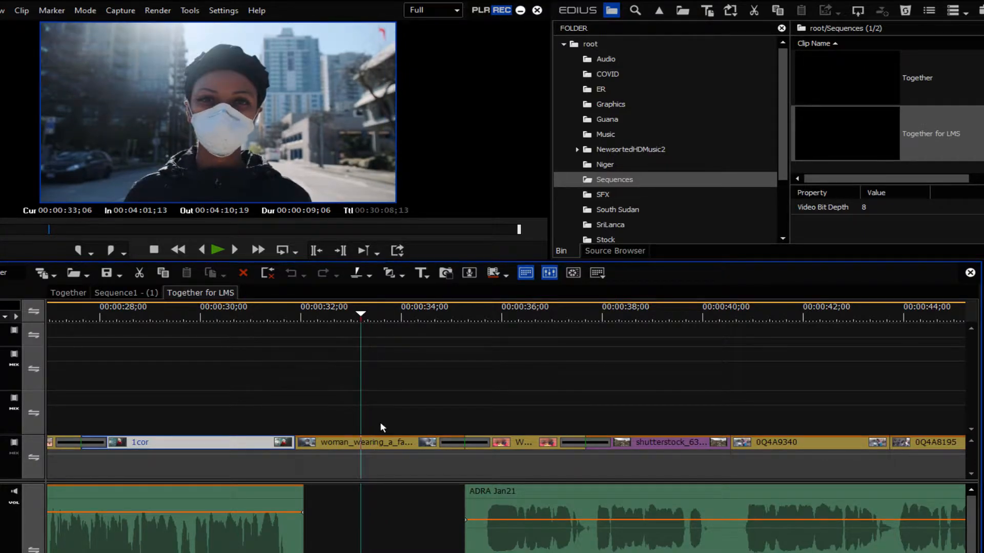
right_click(378, 443)
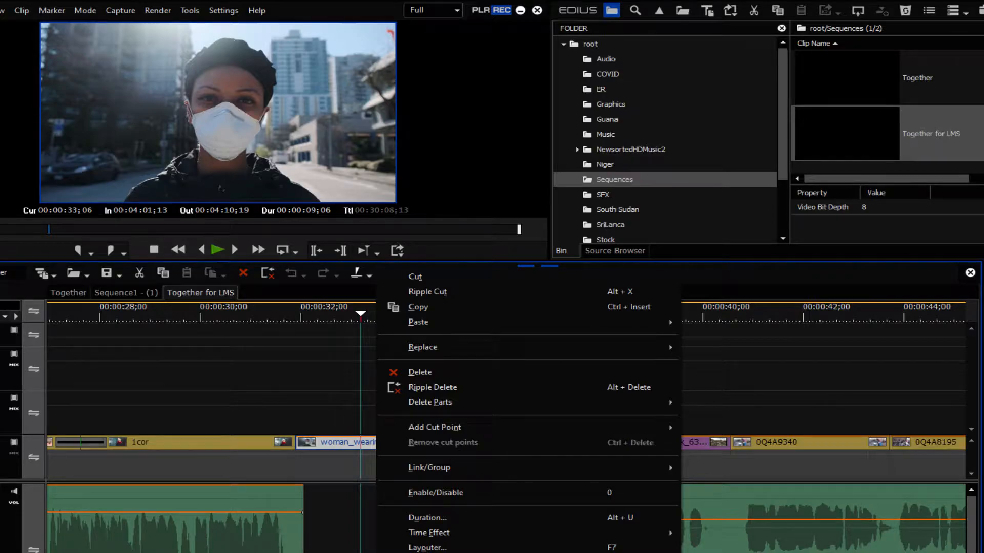
left_click(512, 552)
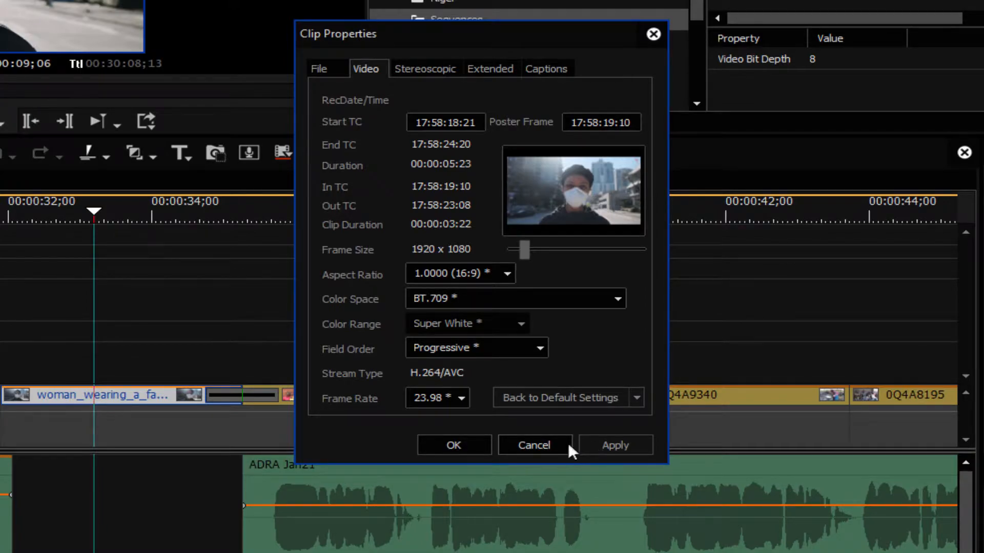
left_click(555, 444)
- Play the sequence from the start of the masked-woman clip, at about 00:00:31;27
left_click_drag(89, 218, 0, 286)
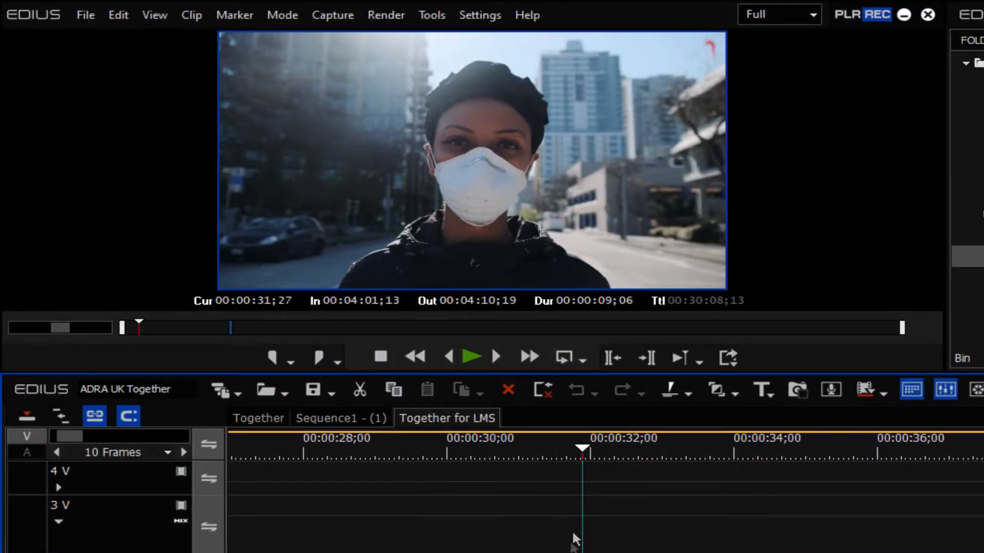
key("space")
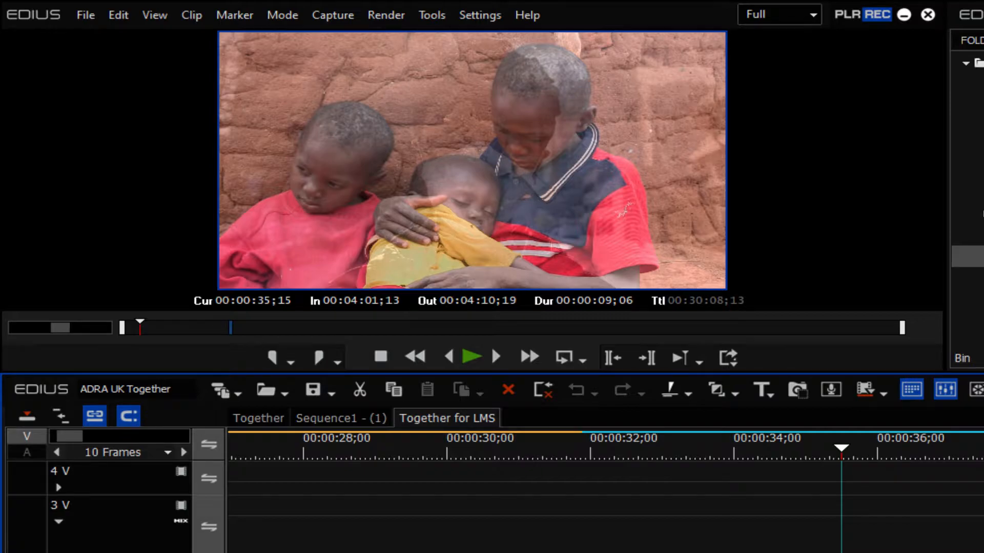
- Examine the video properties of the 383A9029 clip at about 00:00:48;20 on track 1 V
left_click_drag(841, 451, 983, 502)
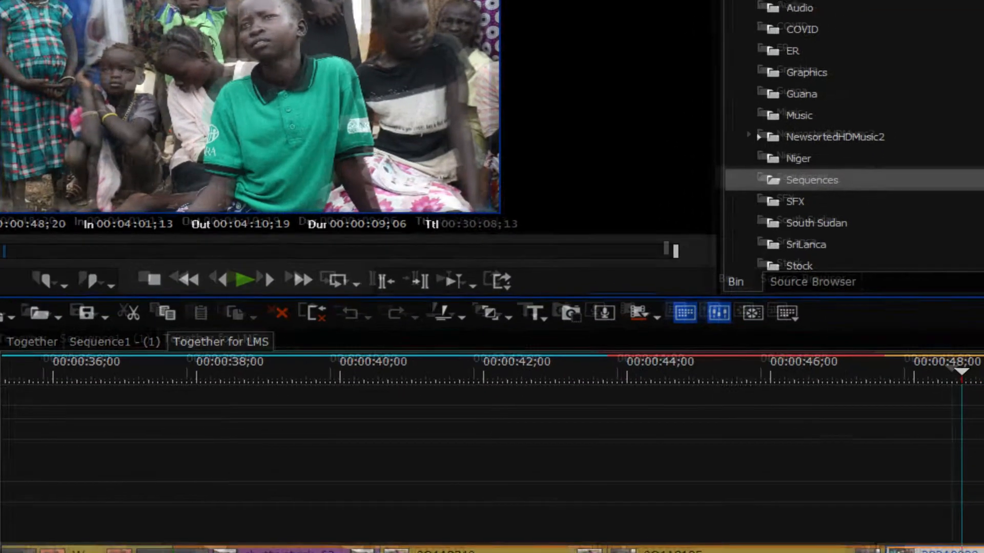
key("alt+Return")
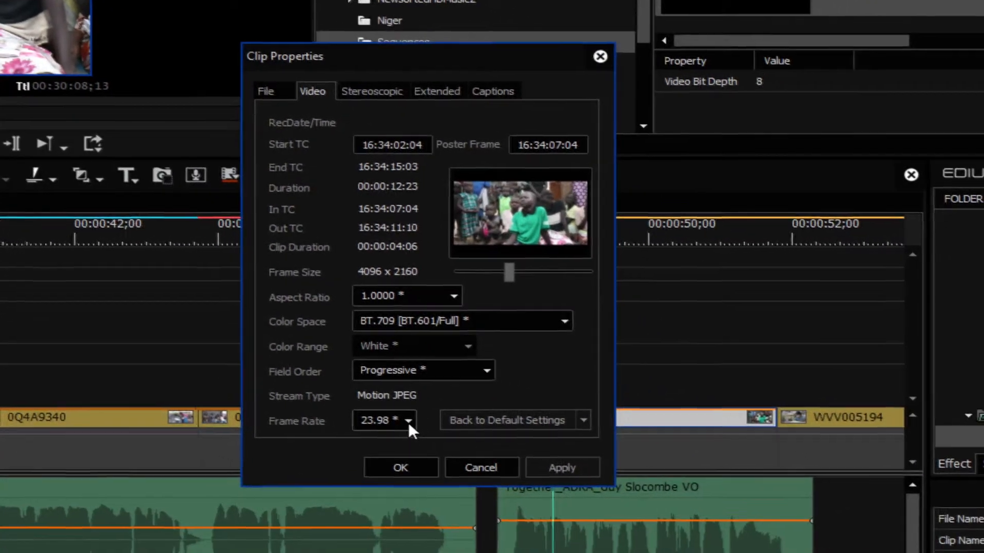
- Close the 383A9029 clip's properties and play the sequence from about 00:00:47;09
left_click(466, 462)
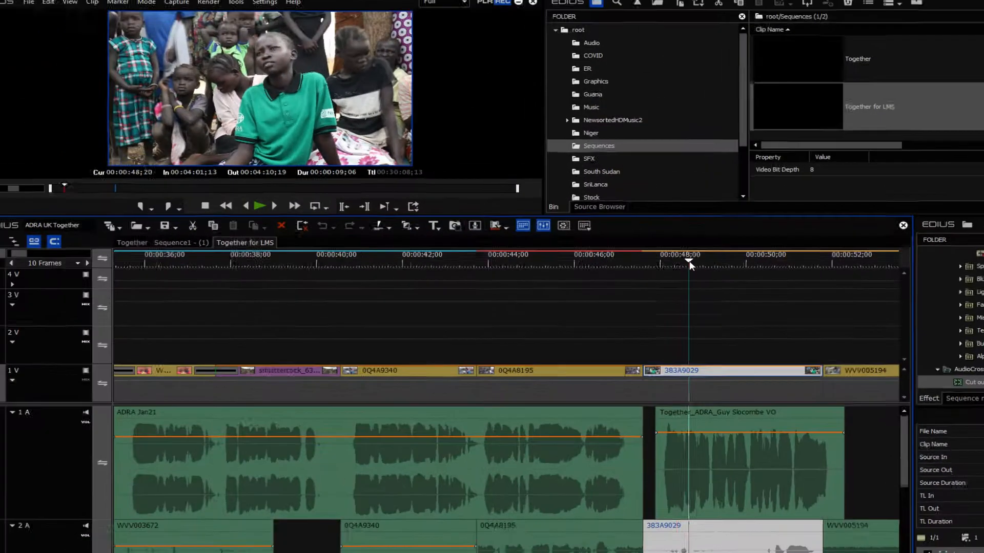
left_click_drag(690, 265, 631, 280)
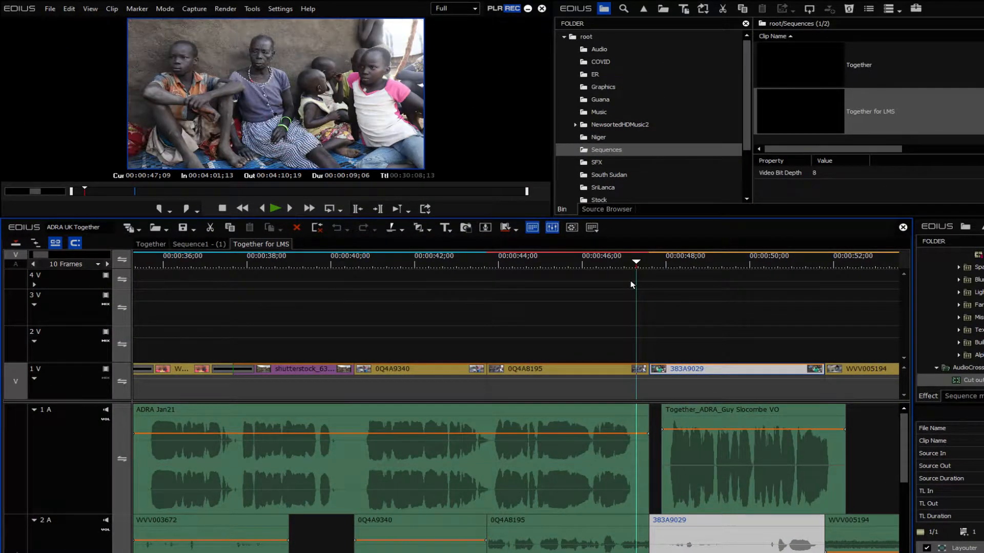
key("space")
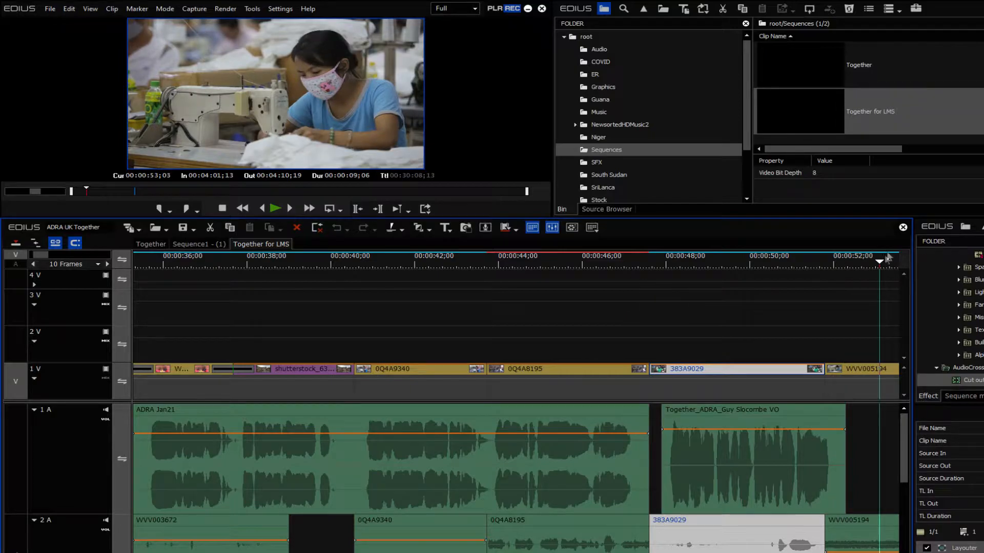
- Play the Ghana title over the Guana Clips2 clip from about 00:00:54;25, stopping at about 00:00:56;09
left_click_drag(929, 265, 765, 341)
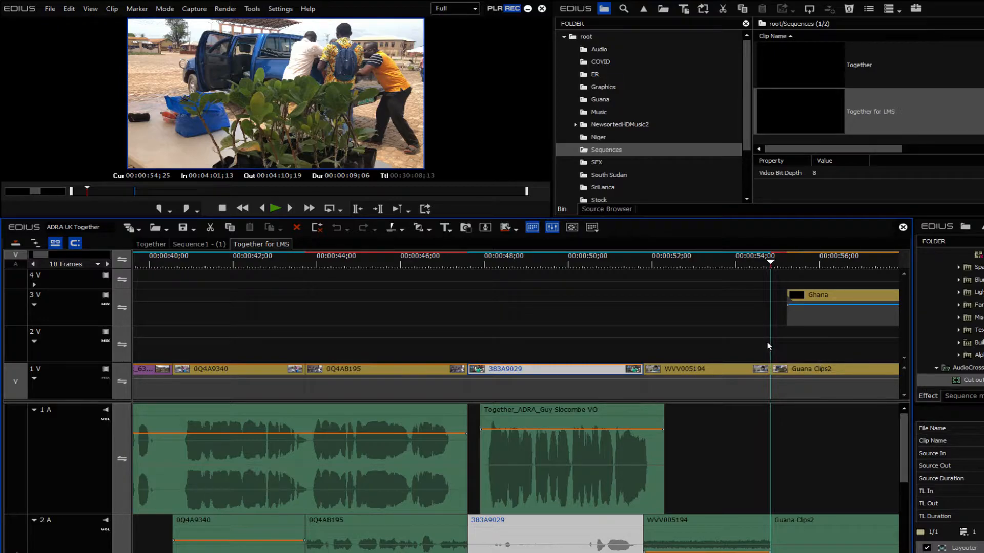
key("space")
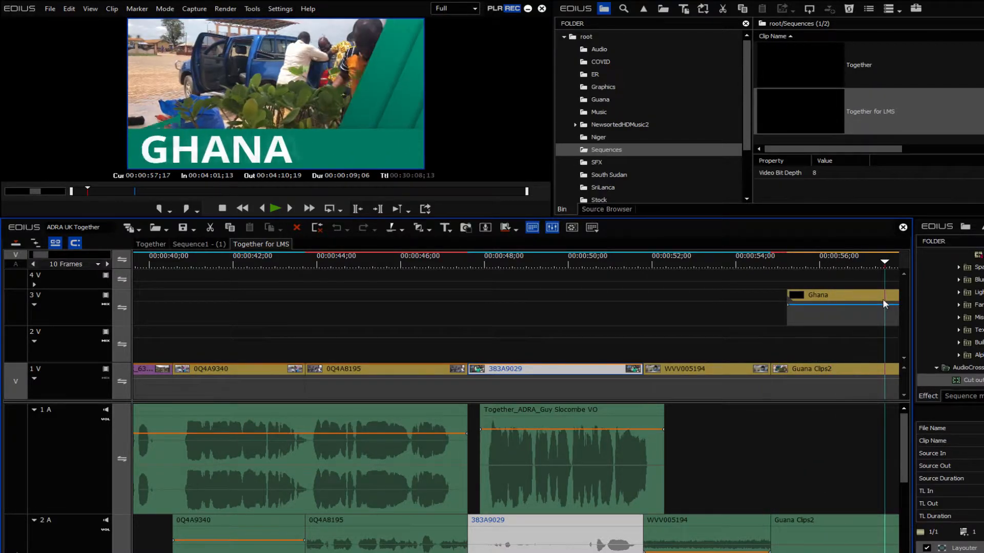
left_click_drag(764, 333, 736, 376)
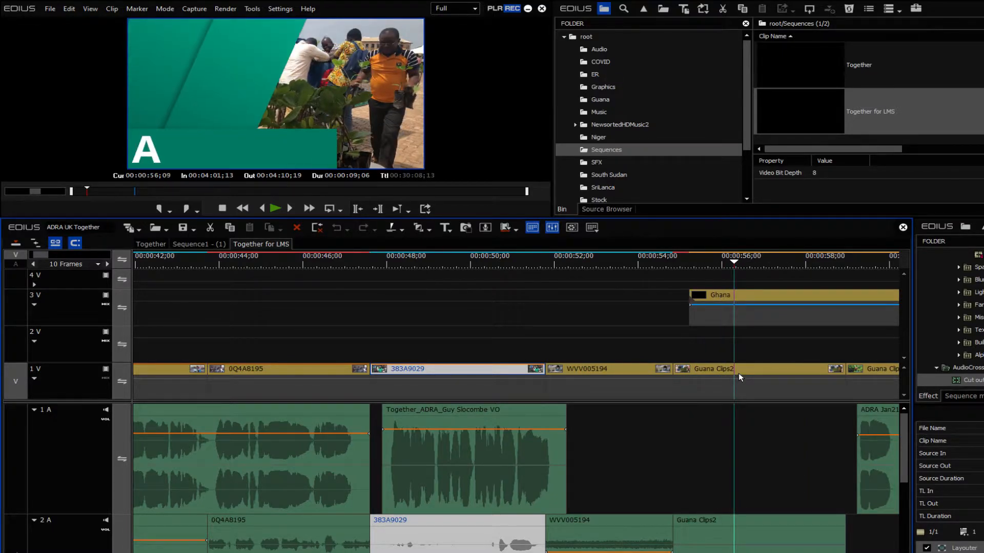
- Go to the start of the separate group of source clips at 00:08:51;12, beyond the end of the main edit
scroll(739, 373, "down", 3)
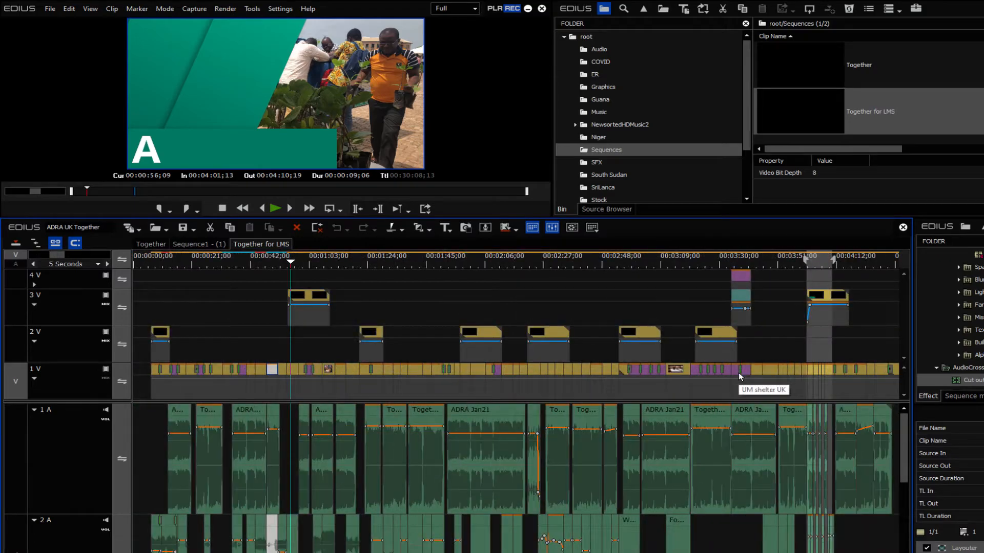
scroll(739, 373, "down", 2)
left_click(641, 265)
left_click_drag(638, 271, 626, 279)
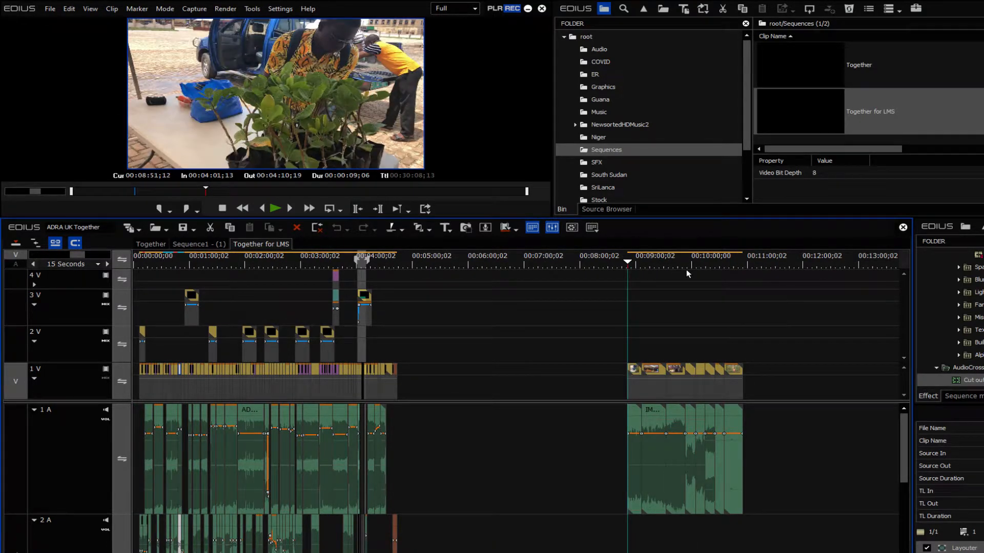
scroll(687, 269, "up", 3)
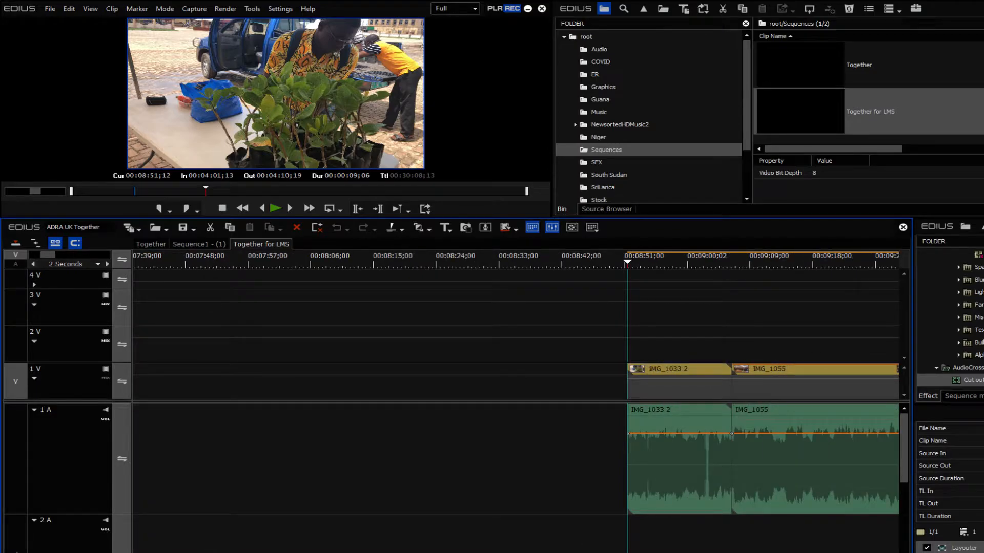
scroll(516, 399, "right", 12)
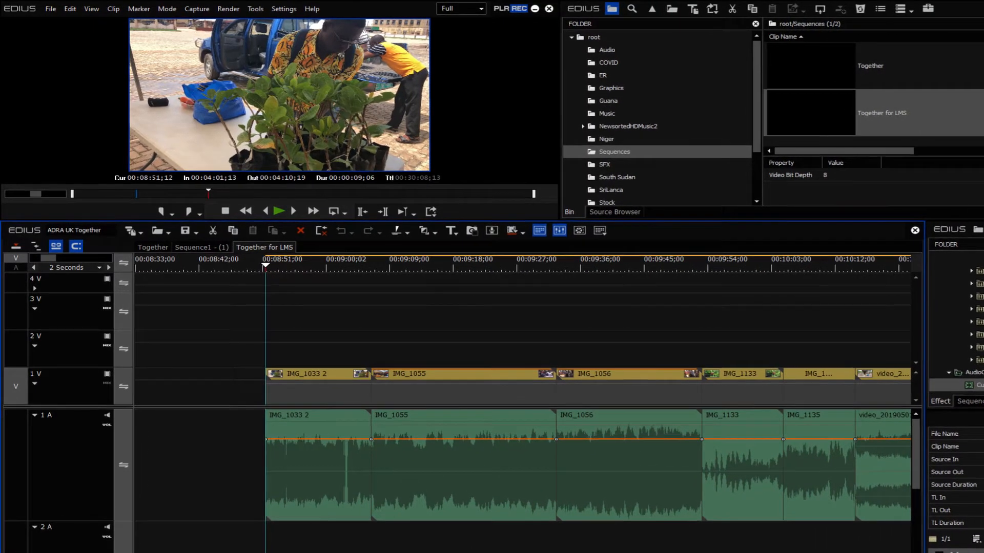
- Check the clip properties of IMG_1033 2 on track 1 V
scroll(491, 391, "left", 6)
right_click(497, 378)
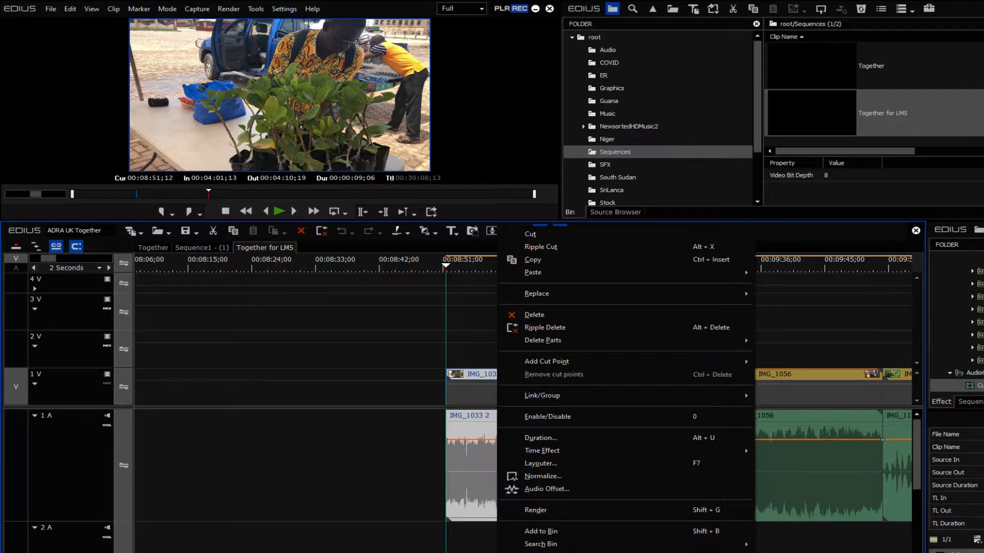
left_click(541, 552)
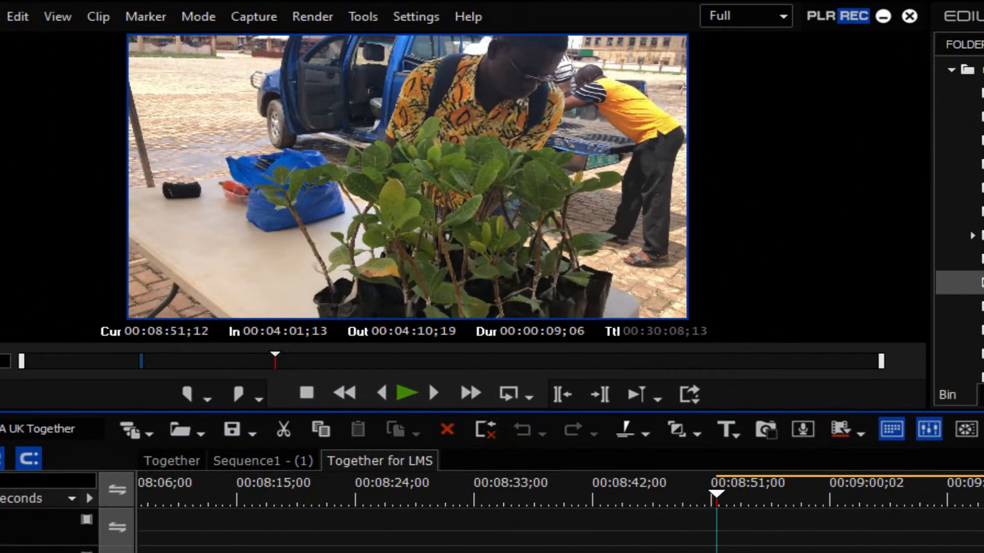
- Scrub through the IMG_1033 2 clip from about 00:08:55;06 to 00:09:01;04
left_click(769, 479)
left_click(767, 496)
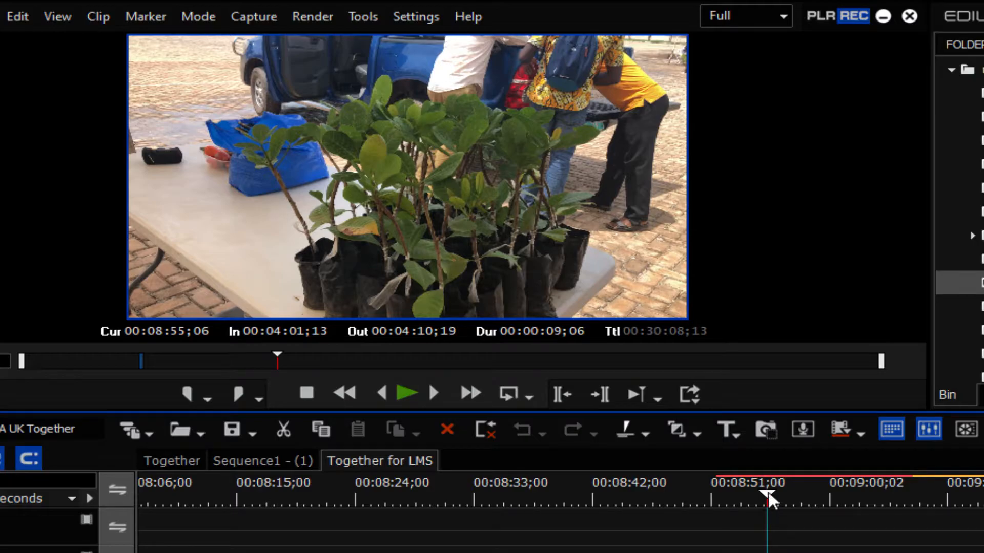
left_click_drag(767, 491, 834, 524)
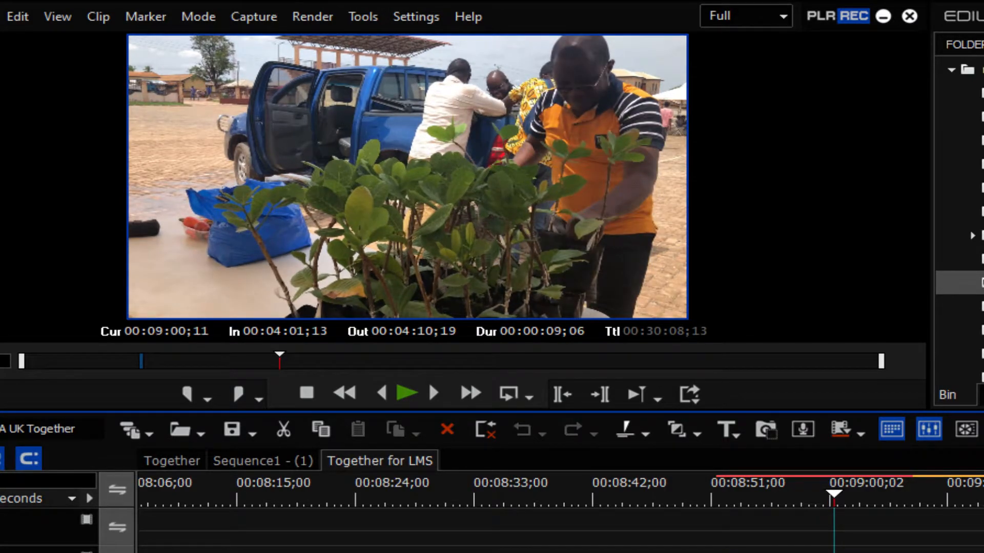
key("Right")
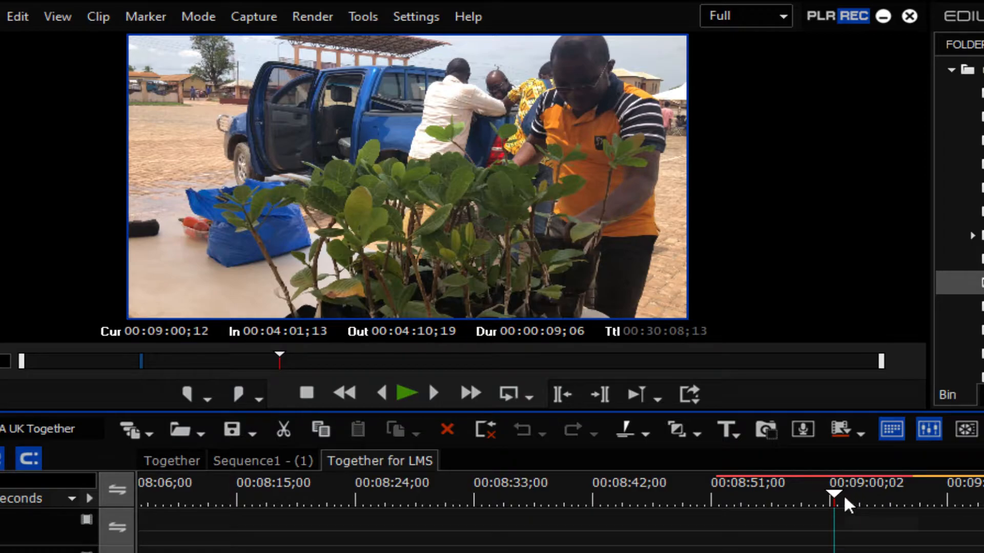
left_click_drag(834, 496, 840, 547)
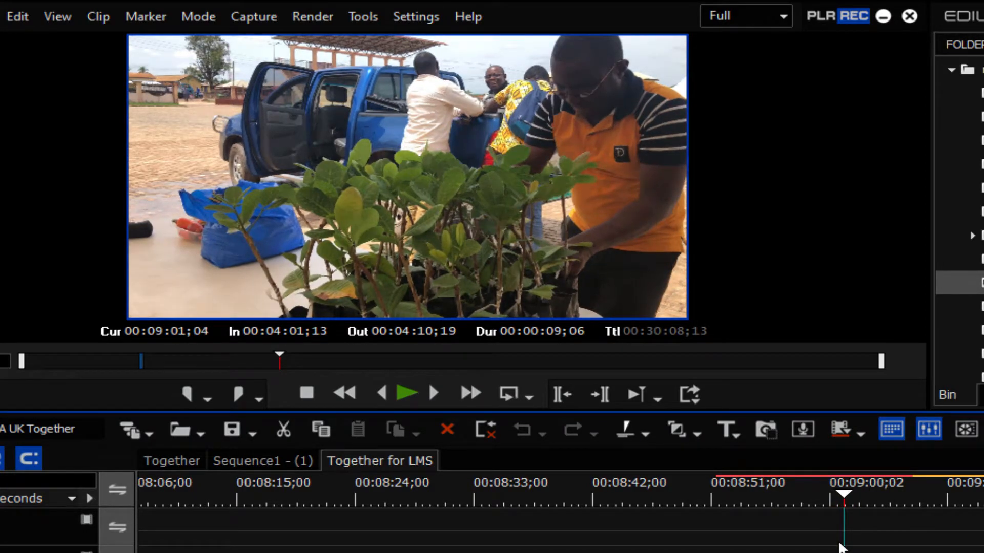
- Inspect the IMG_1033 2 footage frame by frame in both directions between about 00:09:01;26 and 00:09:02;10 for decoding faults
key("Right")
key("Right")
key("Right")
key("Right")
key("Right")
key("Right")
key("Right")
key("Right")
key("Right")
key("Right")
key("Left")
key("Left")
key("Left")
key("Left")
key("Left")
key("Left")
key("Left")
key("Left")
key("Left")
key("Left")
key("Left")
key("Left")
key("Left")
key("Left")
key("Left")
key("Left")
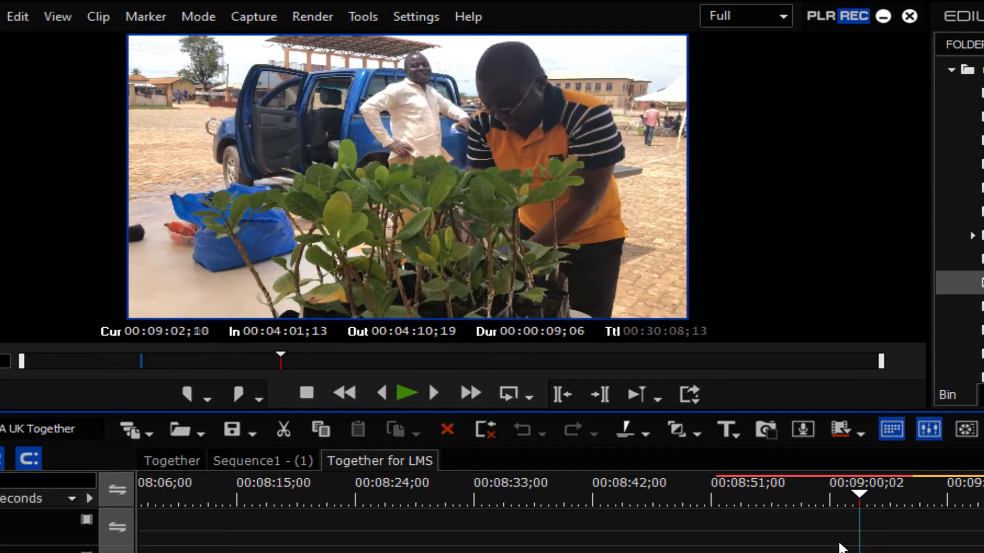
key("Left")
key("Left")
key("Left")
key("Left")
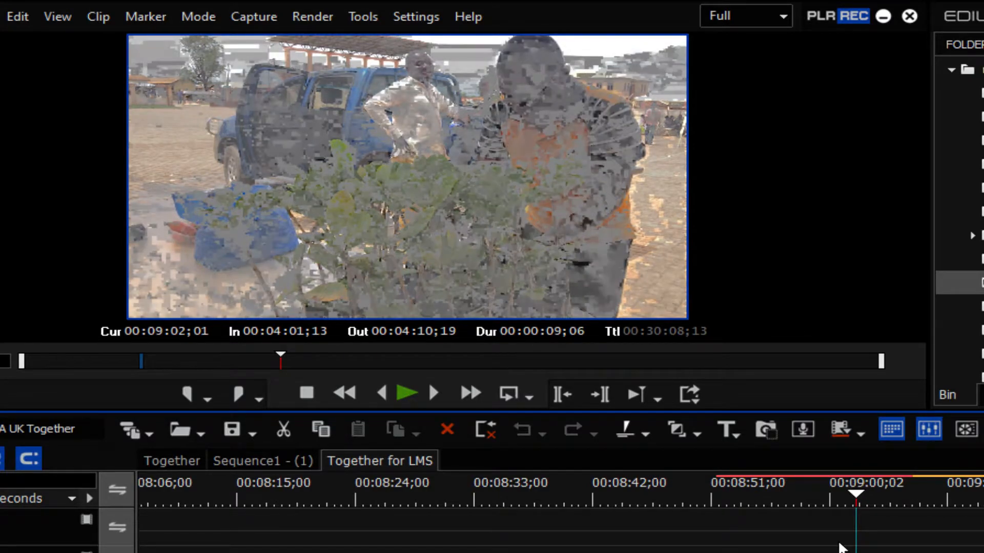
key("Left")
key("Left")
key("Left")
key("Left")
key("Left")
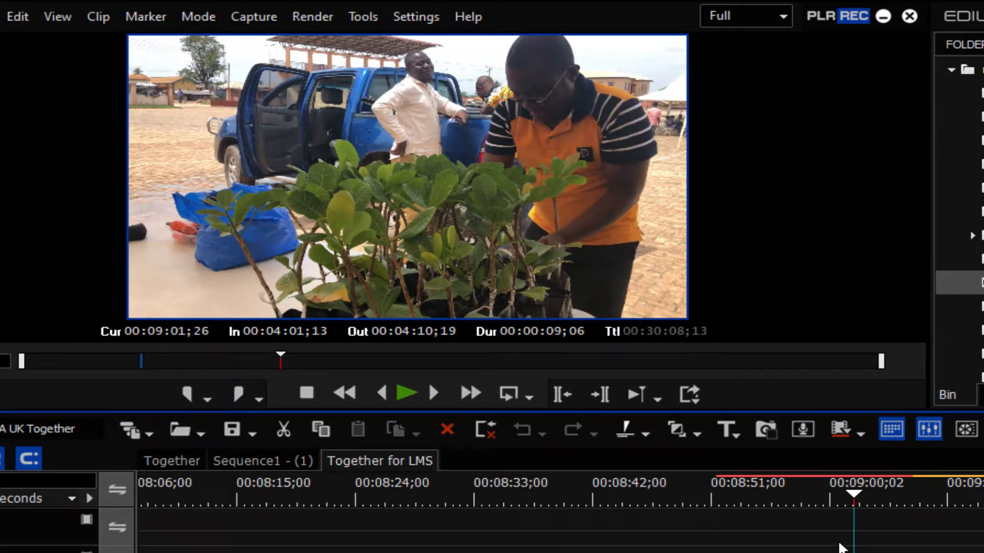
key("Right")
key("Right")
key("Right")
key("Right")
key("Right")
key("Right")
key("Right")
key("Right")
key("Right")
key("Right")
key("Right")
key("Right")
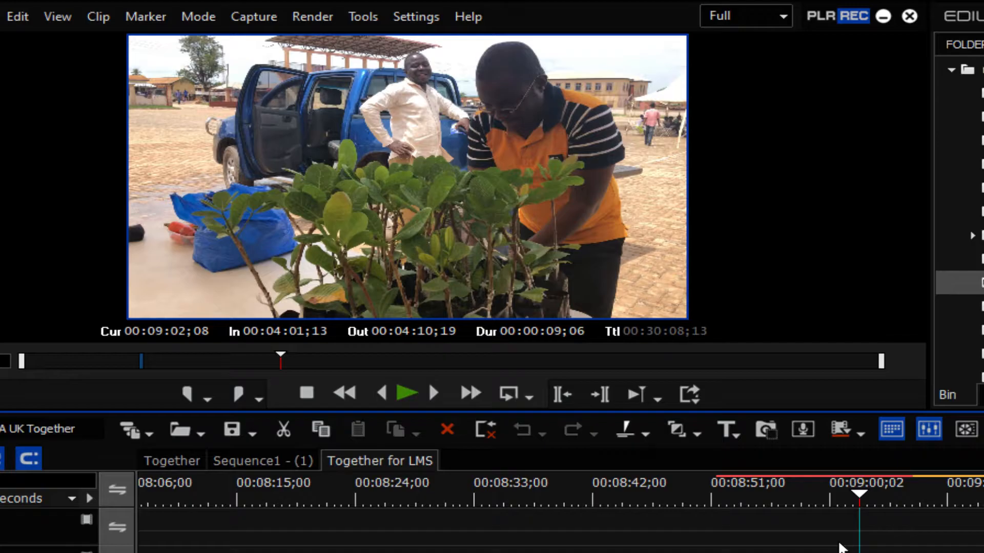
- Mark IMG_1033 2 as the export range, with the in point at 00:08:51;12 and the out point at 00:09:06;11
left_click_drag(837, 502, 716, 551)
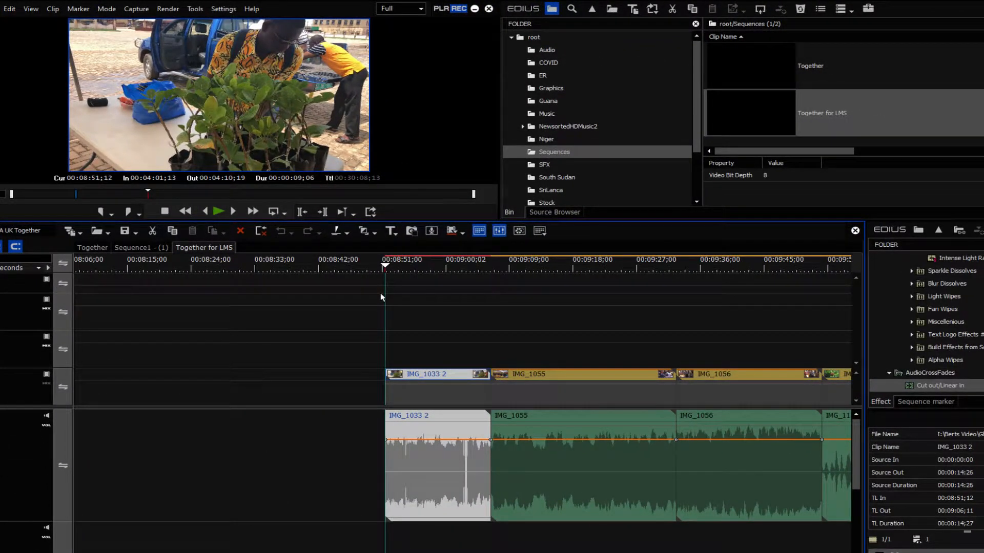
key("i")
left_click_drag(436, 264, 489, 285)
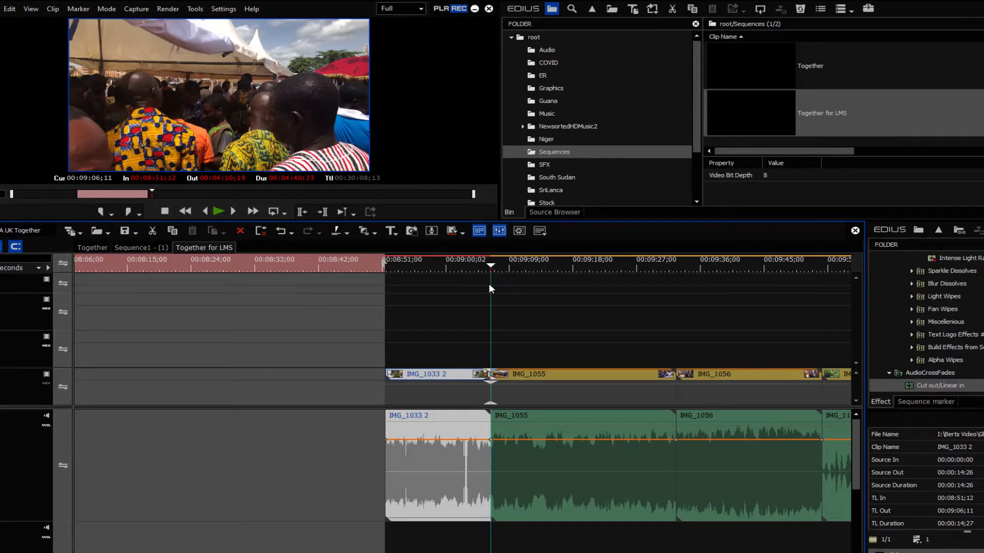
key("o")
- Export the marked range as a Grass Valley HQX AVI named "Sample Ghana Clip" in the Study English with Us folder, using Online(SuperFine) quality
scroll(468, 469, "down", 5)
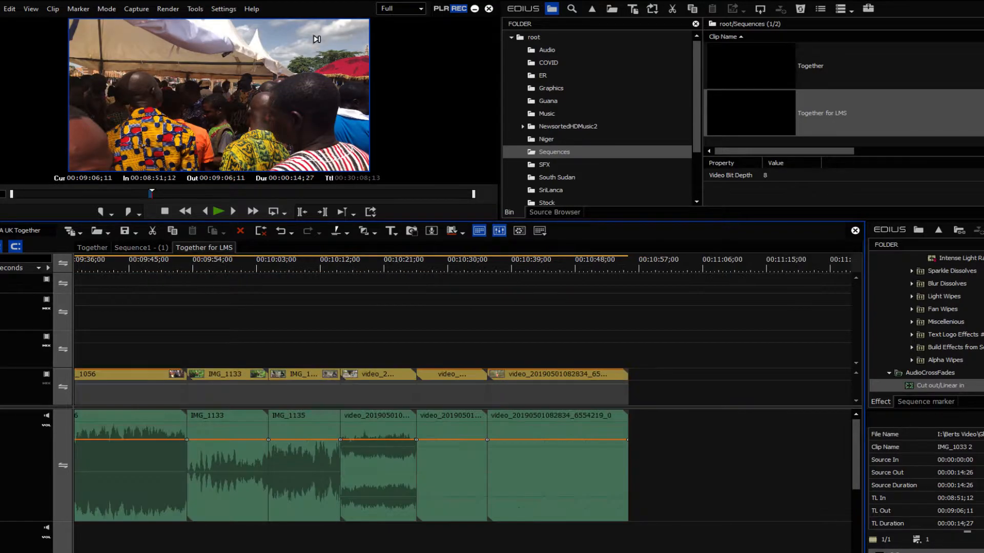
left_click(739, 264)
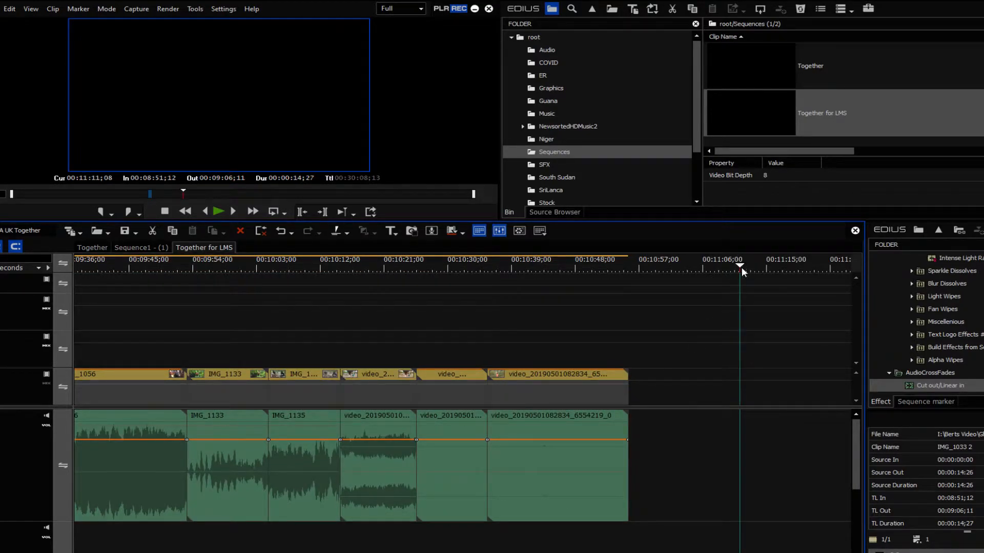
key("shift+q")
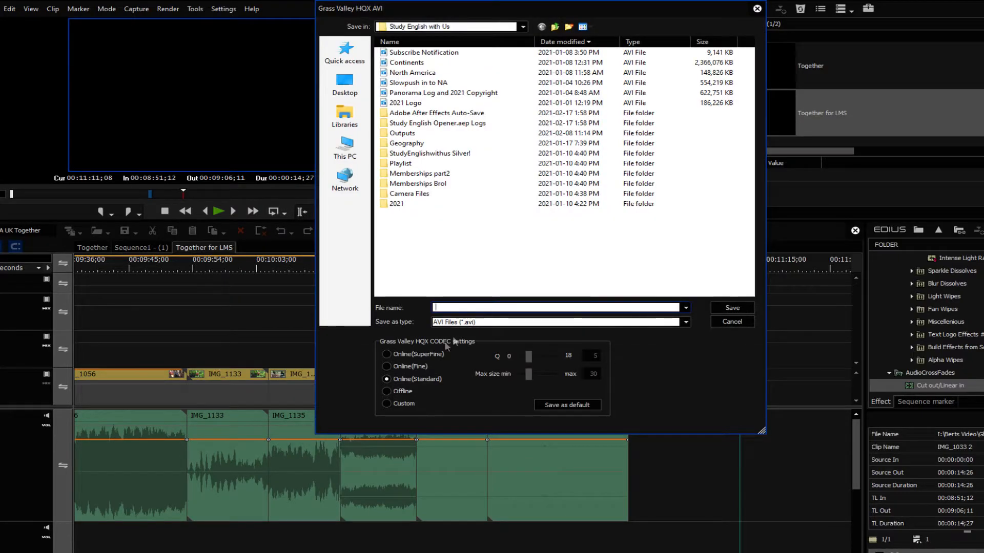
left_click(387, 355)
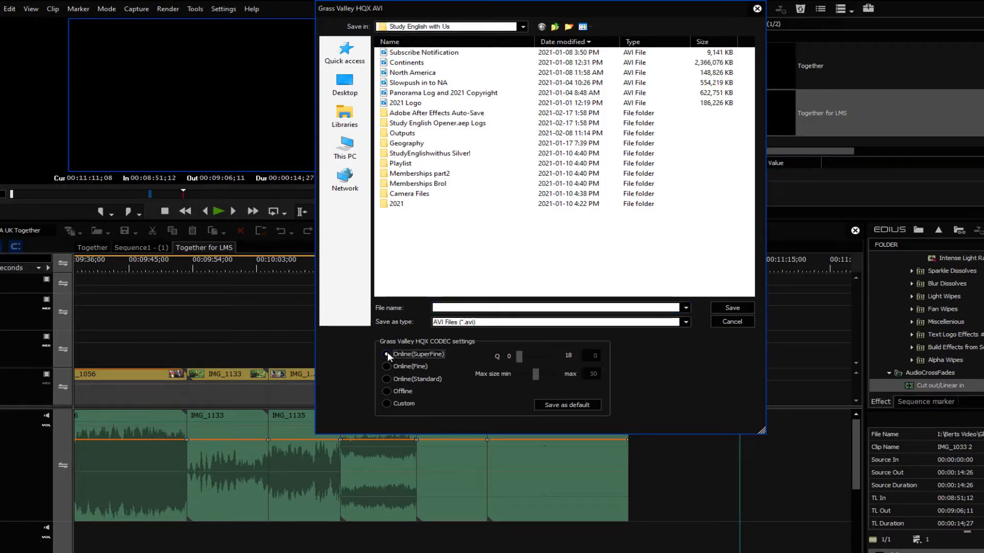
left_click(462, 308)
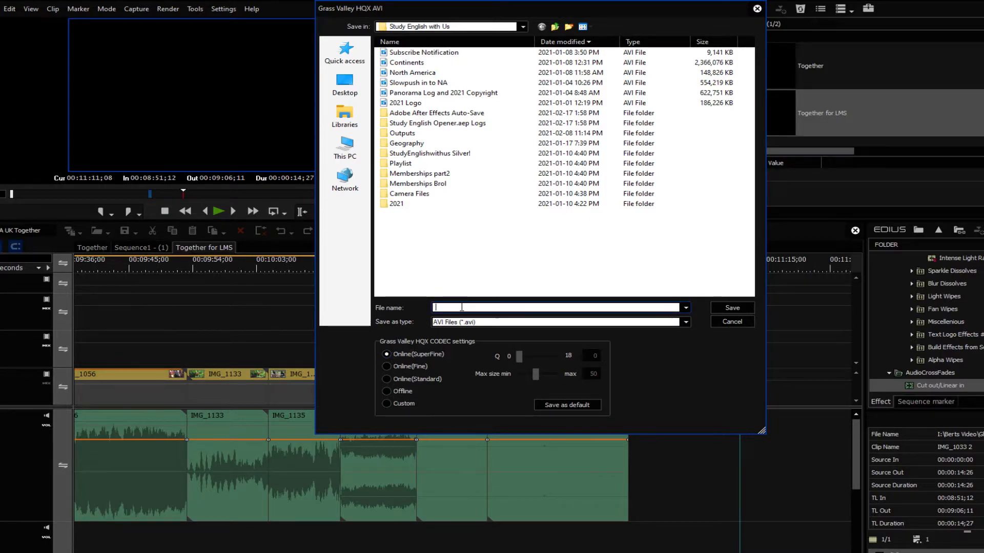
type("Sample Ghana Clip")
left_click(734, 308)
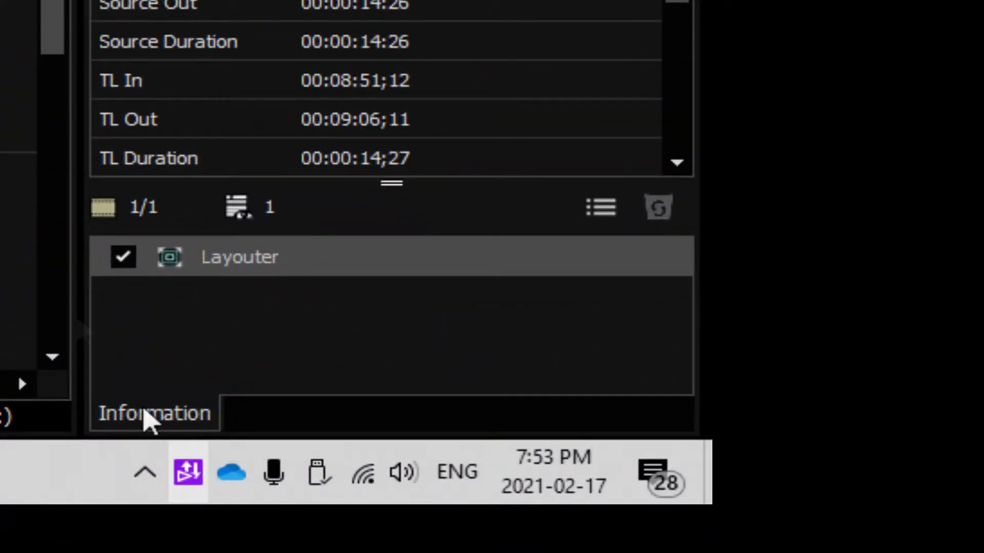
- Add the finished Sample Ghana Clip export job to the bin and close GV Job Monitor
right_click(413, 315)
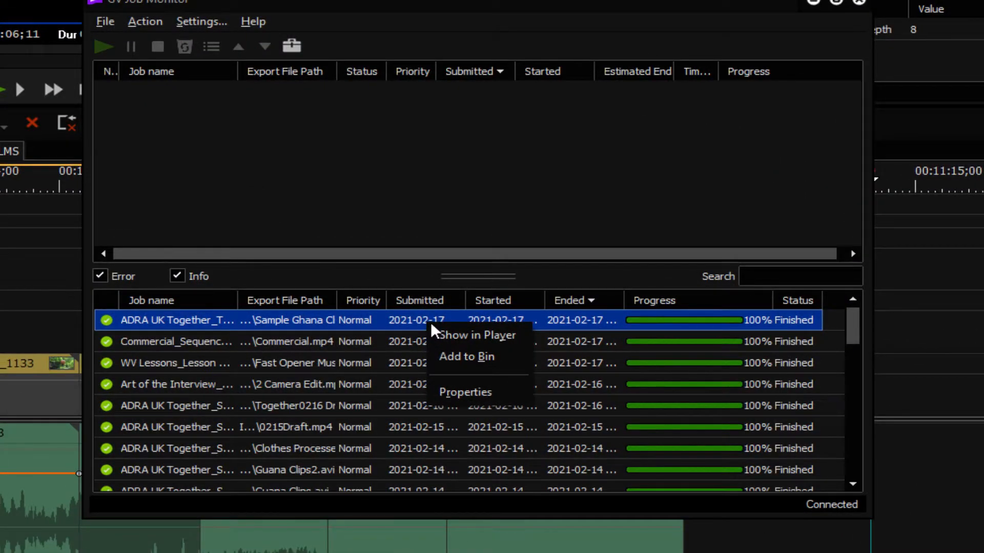
left_click(460, 356)
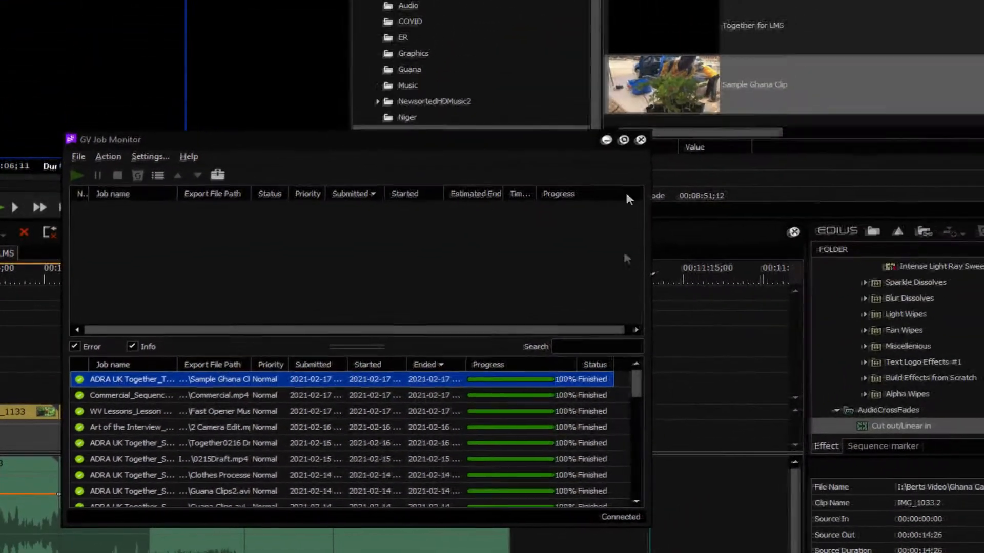
left_click(641, 139)
- Place Sample Ghana Clip on track 1 V in the empty area past the last clip and scrub it to about 00:11:12;00
left_click_drag(664, 86, 576, 410)
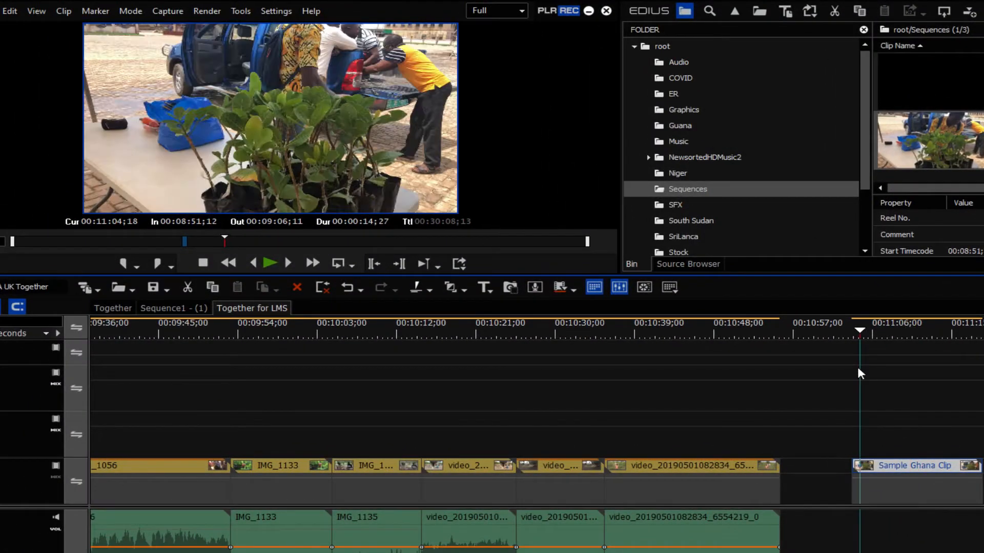
left_click_drag(857, 369, 917, 401)
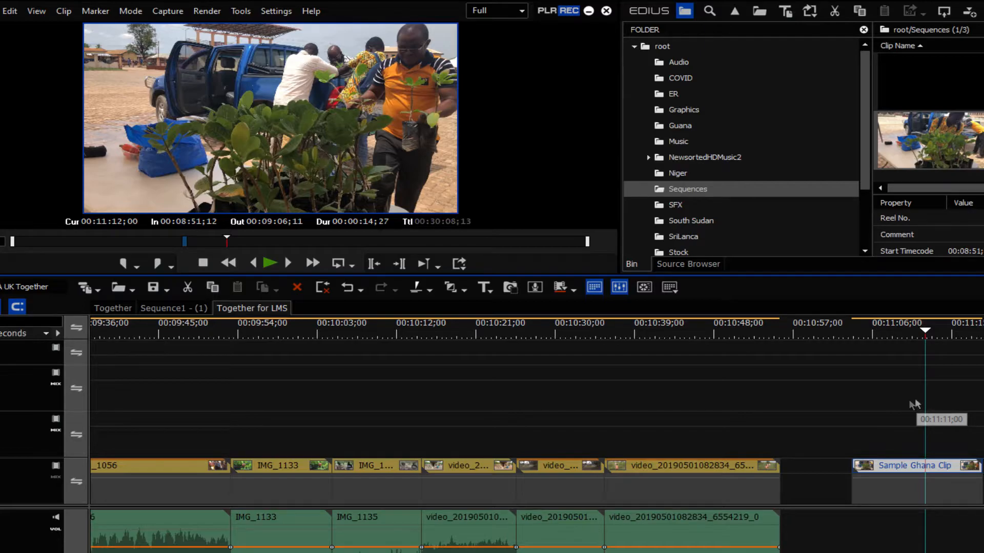
- Return to the IMG_1055 clip at about 00:09:20;26 and check its video properties without changing them
left_click_drag(694, 336, 91, 333)
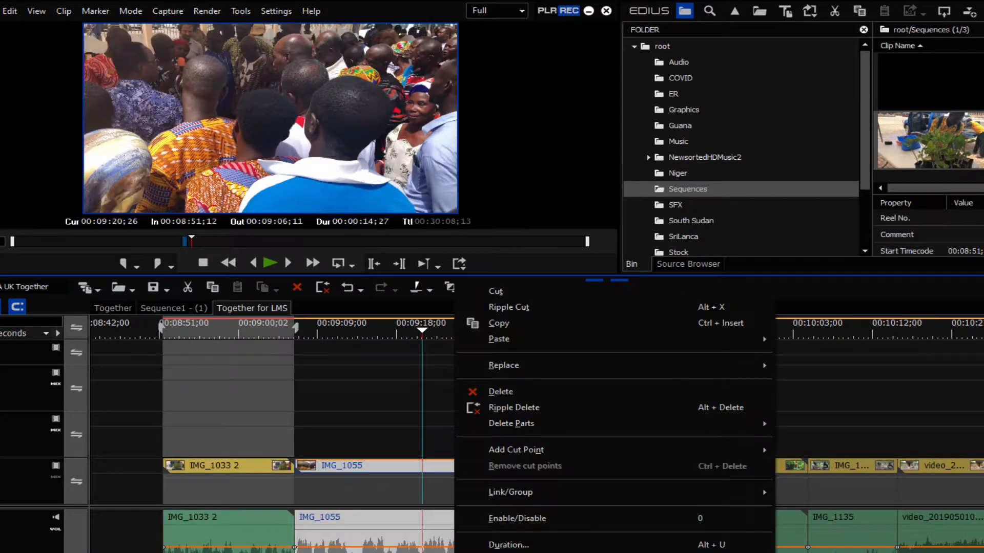
key("alt+Return")
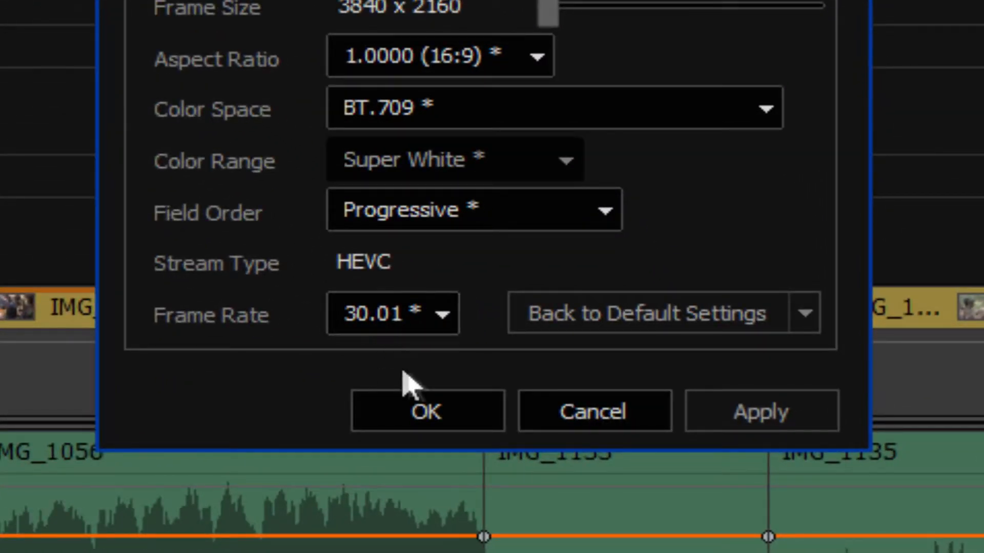
left_click(615, 413)
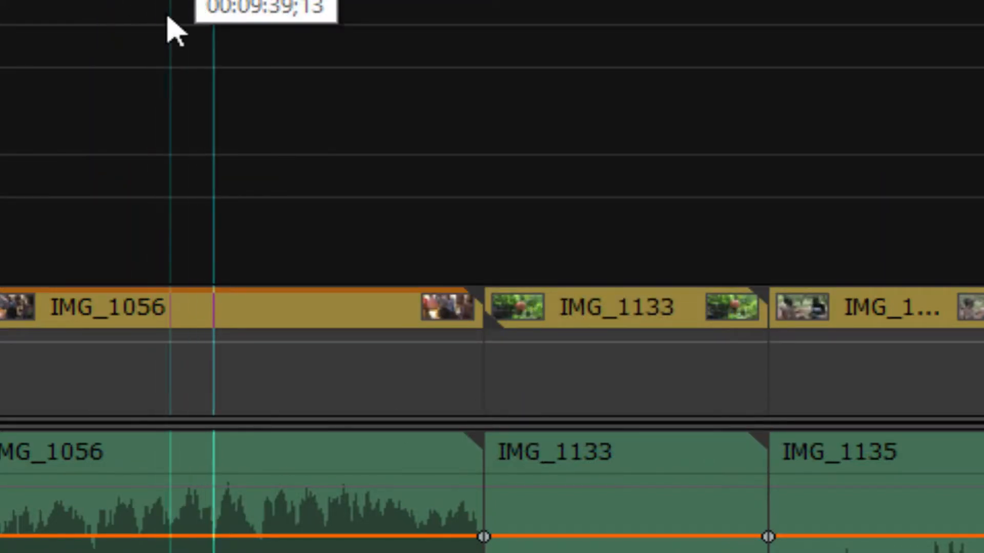
- Move along the timeline past IMG_1056 and IMG_1133 and check IMG_1135's video properties without changing them
left_click(228, 320)
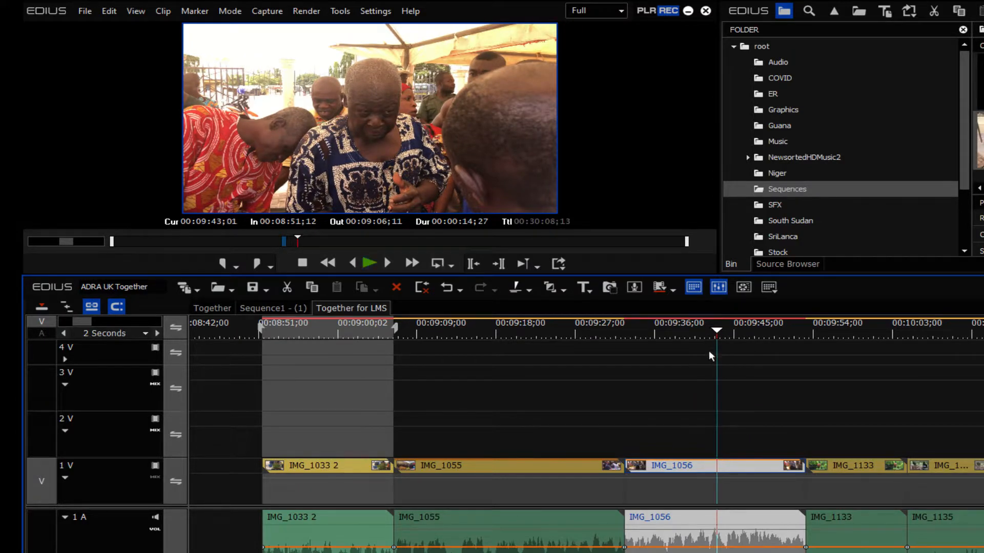
left_click(923, 372)
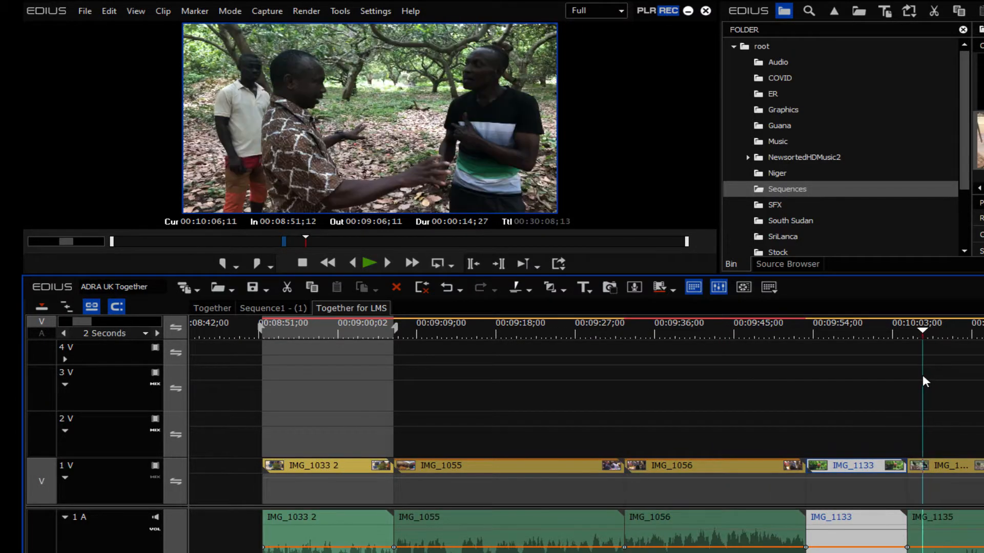
left_click(962, 466)
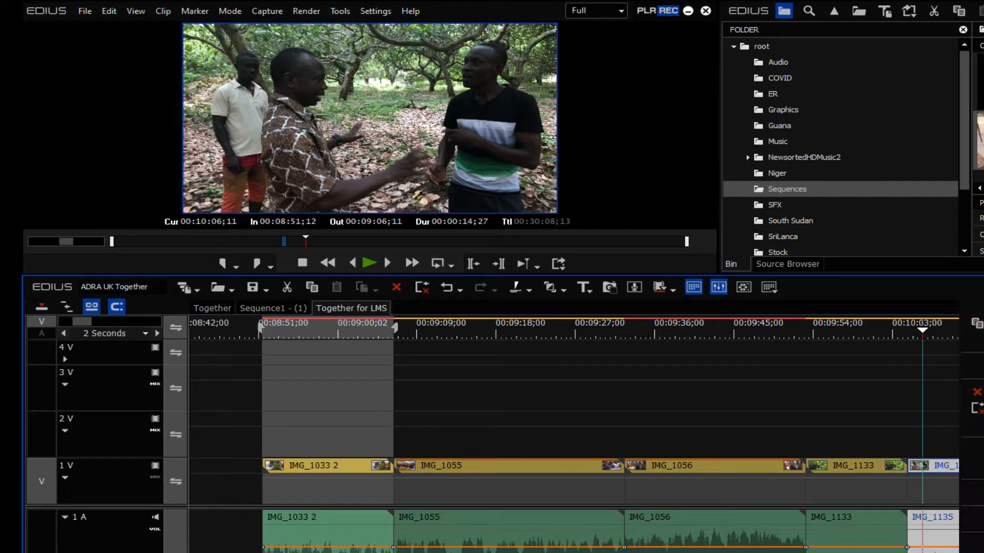
key("alt+Return")
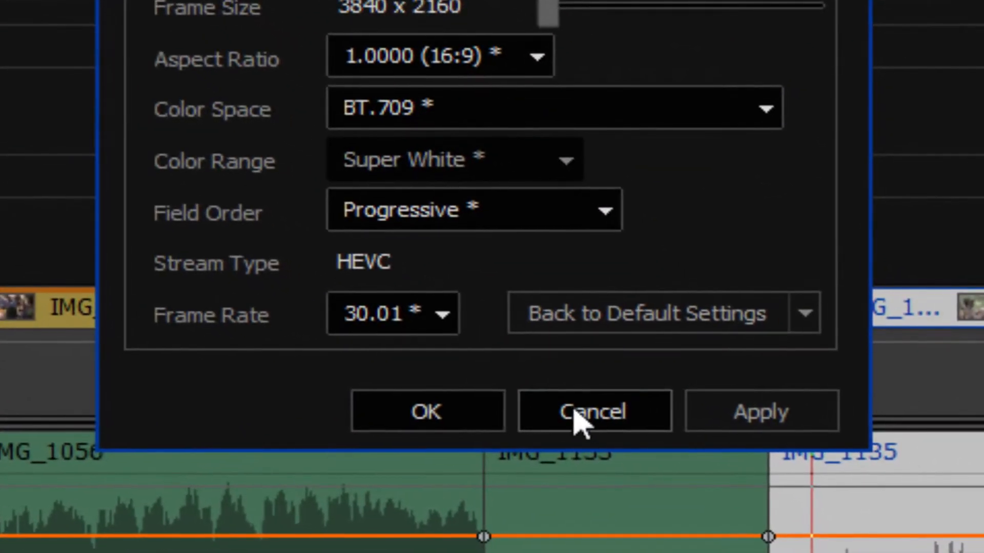
left_click(636, 430)
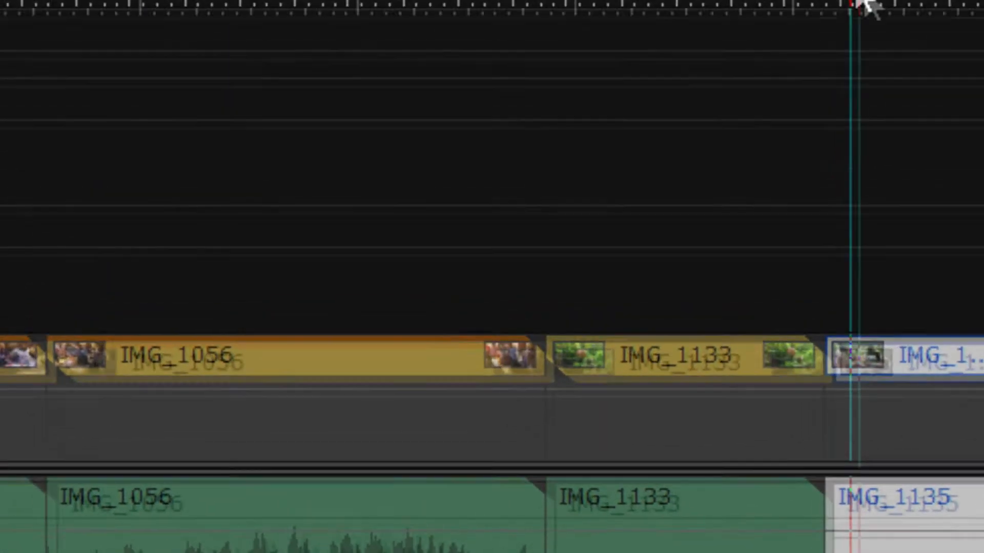
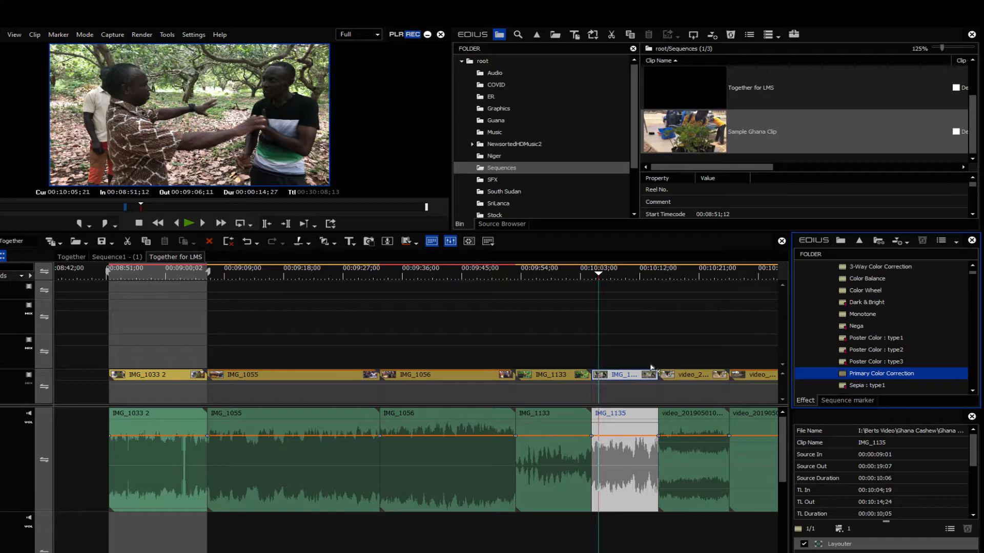
- Add Primary Color Correction to IMG_1135, open its settings, and show the Videoscope beside them with both displays set to Waveform
scroll(873, 479, "down", 5)
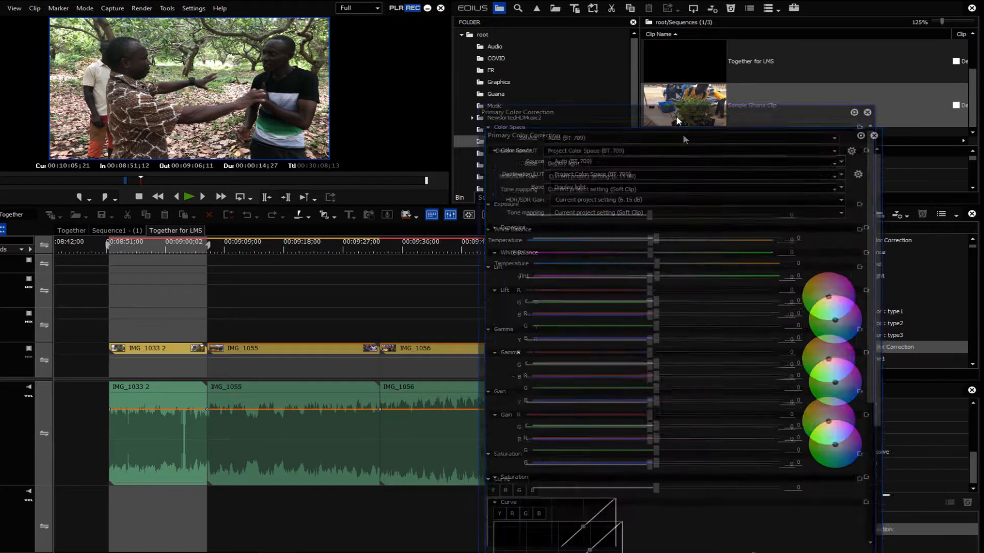
left_click_drag(683, 134, 741, 38)
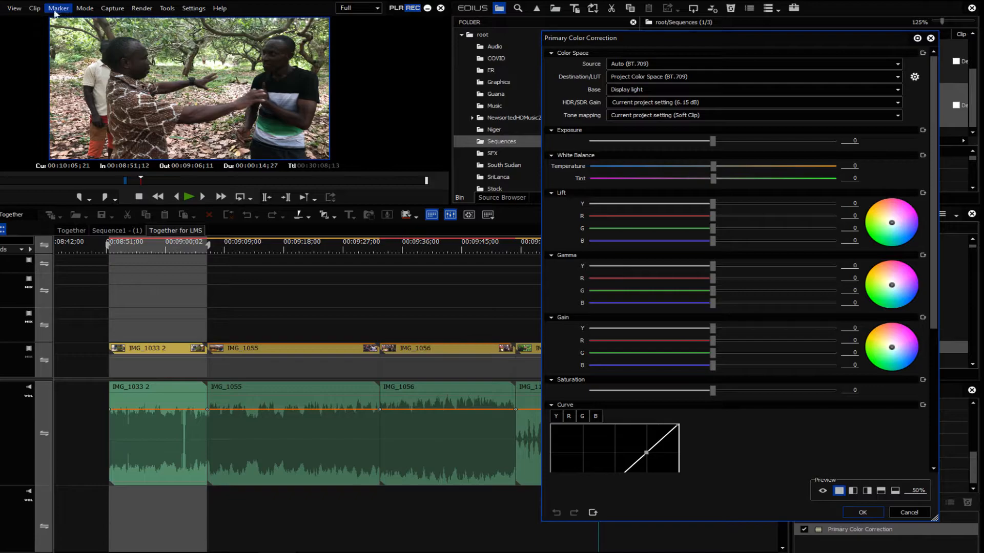
left_click(15, 9)
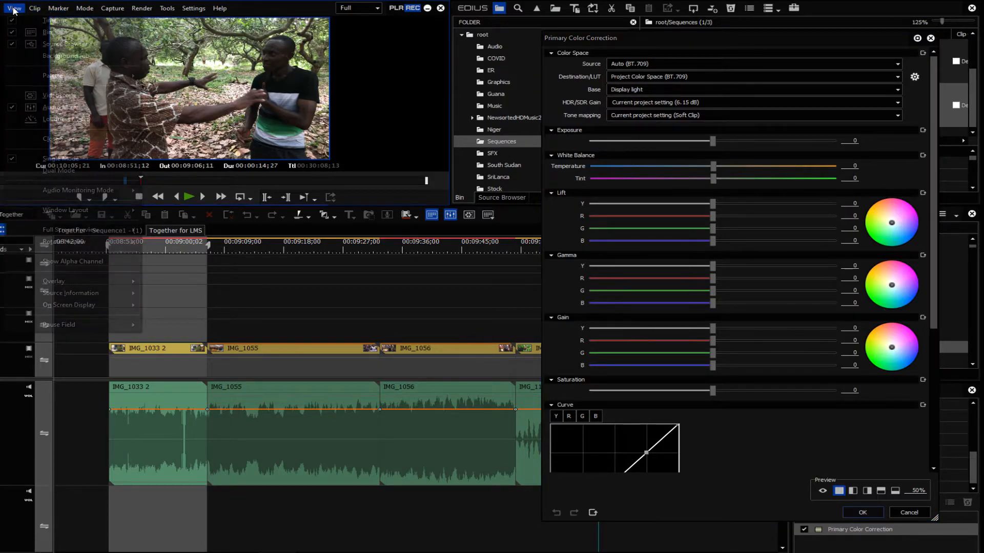
left_click(53, 99)
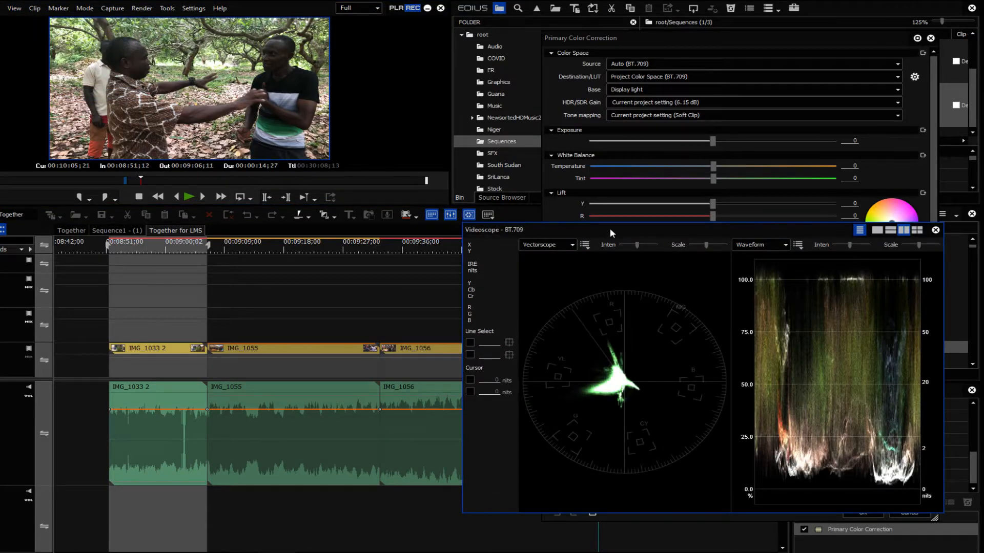
left_click_drag(610, 228, 140, 243)
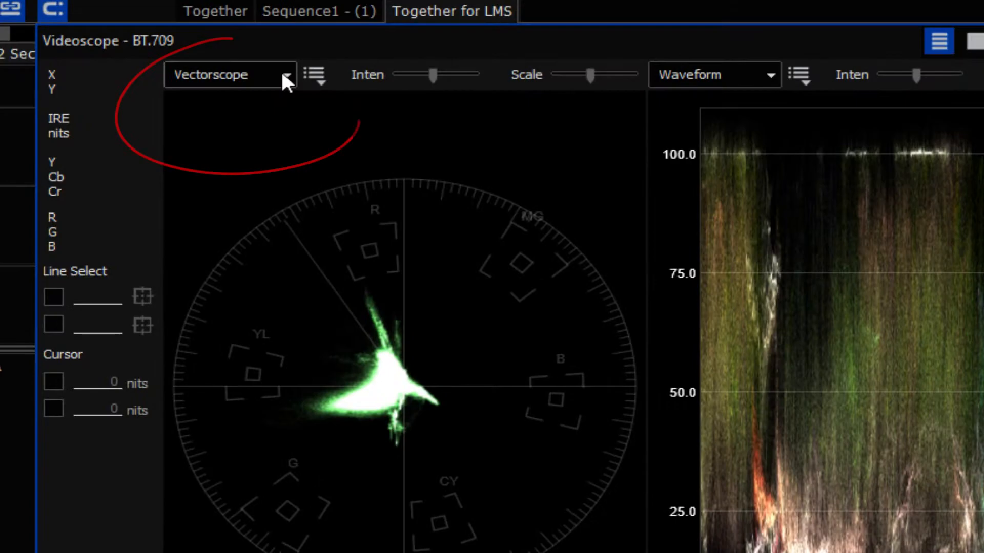
left_click(283, 73)
left_click(294, 104)
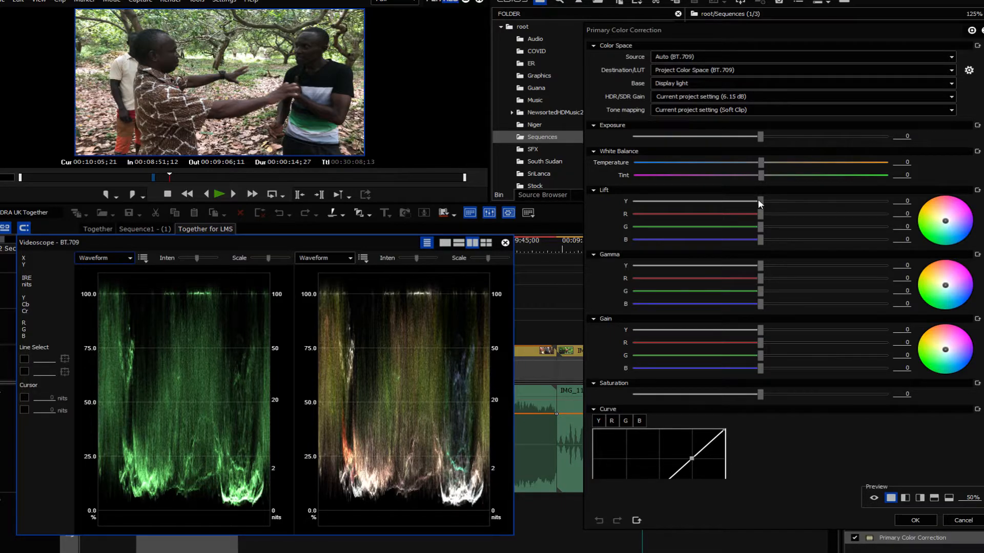
- Lower the Lift to -6 and set the Gain to 5 for all channels in IMG_1135's Primary Color Correction
left_click_drag(761, 202, 752, 202)
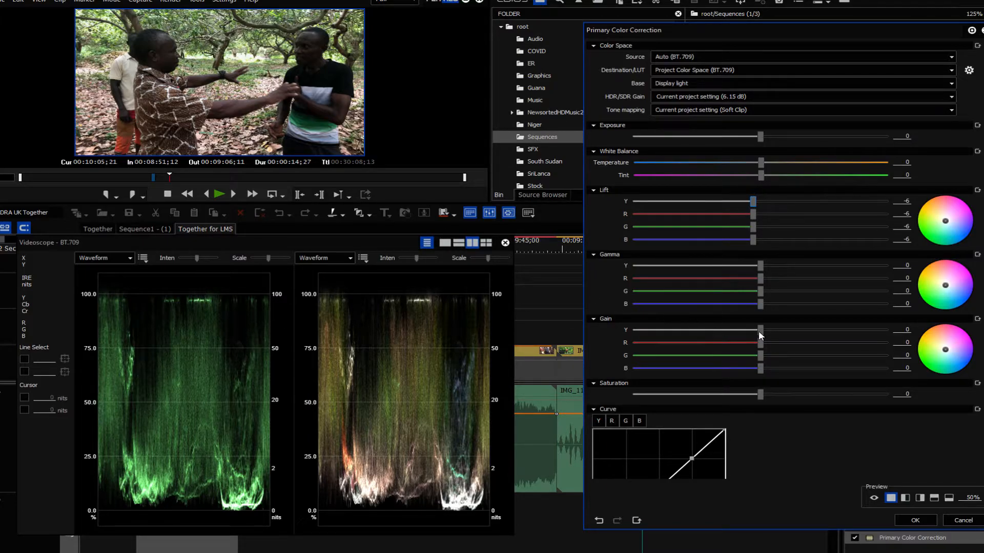
left_click_drag(759, 330, 694, 373)
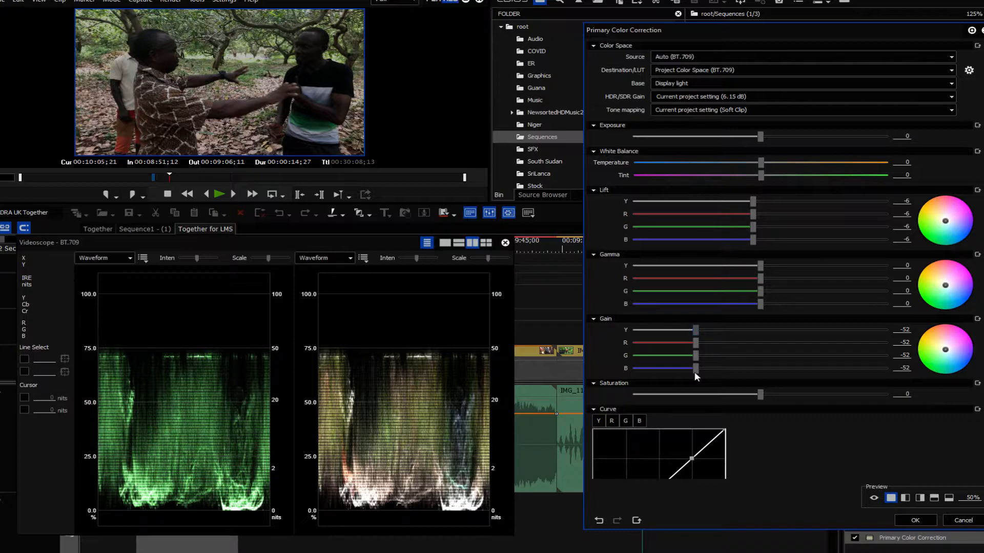
left_click_drag(697, 371, 769, 336)
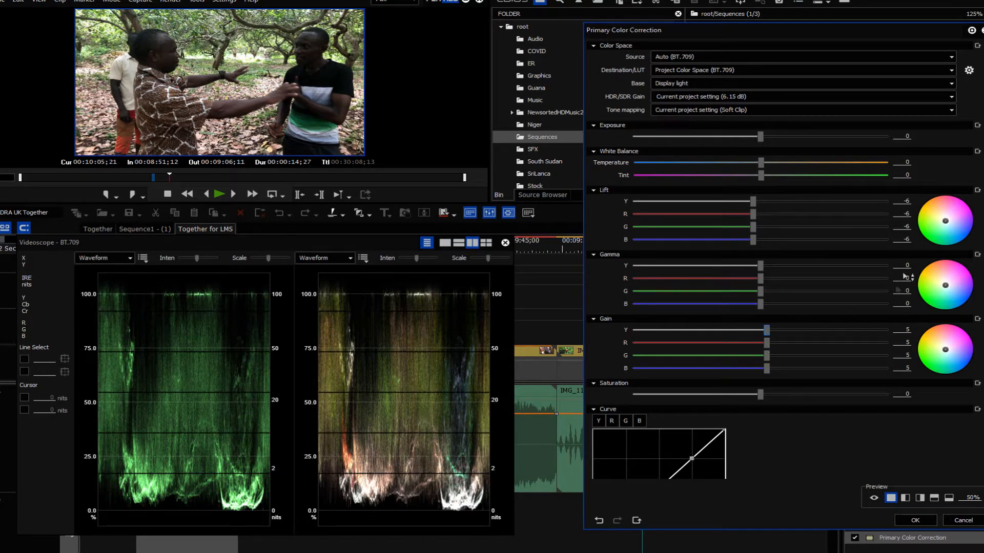
- Shape the Y curve with Darks at 19.4/32.3 and Midtones at 47.4/50.0, and apply the correction to IMG_1135
scroll(646, 308, "down", 5)
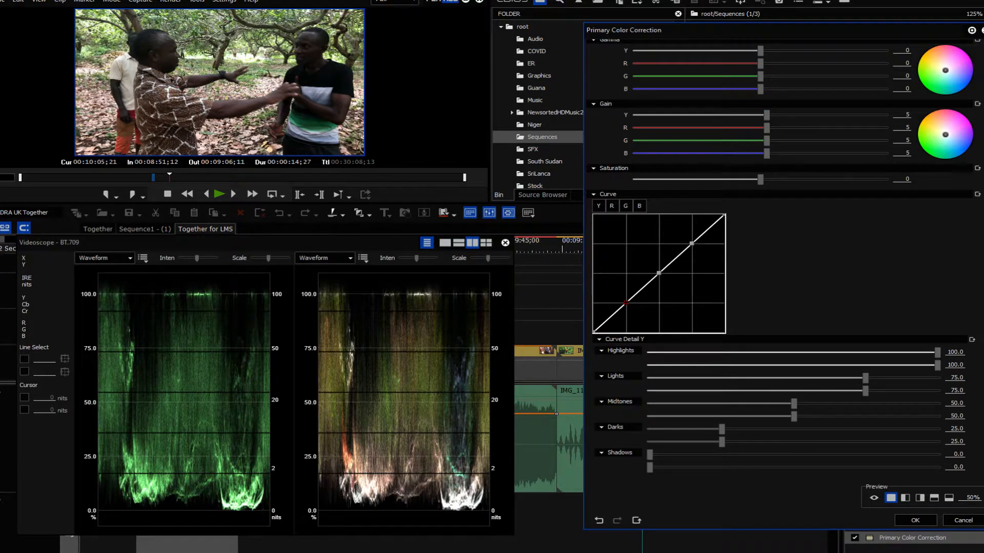
left_click_drag(626, 303, 617, 292)
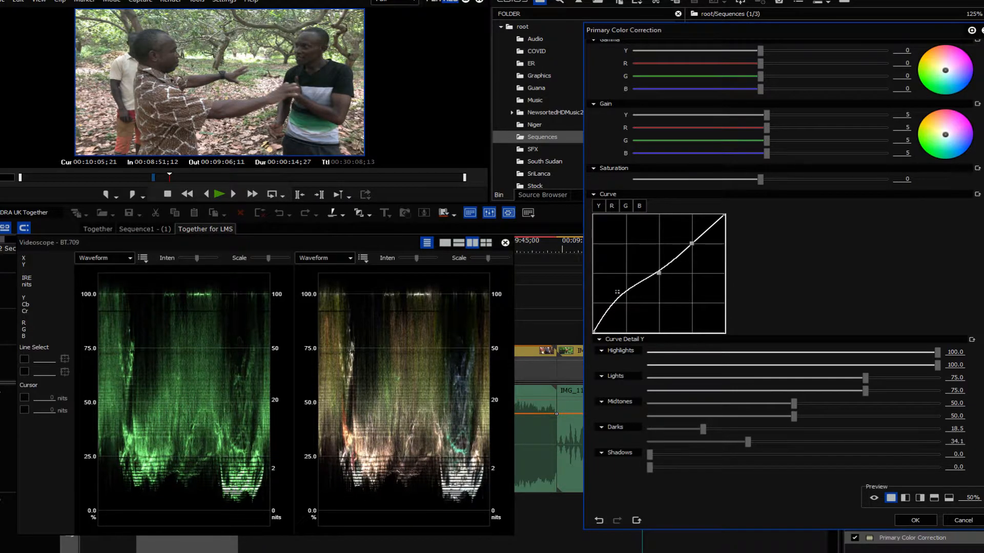
left_click_drag(617, 292, 618, 294)
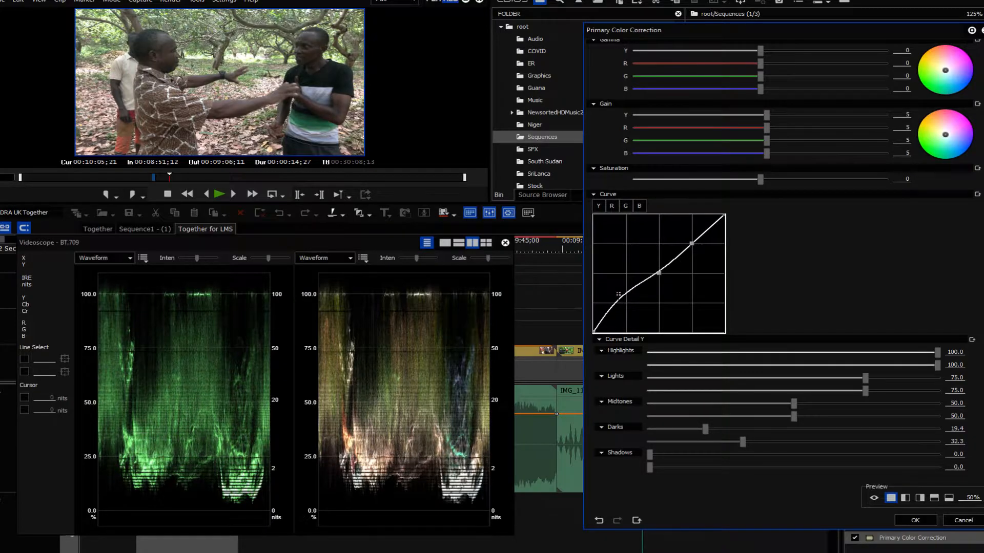
left_click_drag(658, 273, 656, 273)
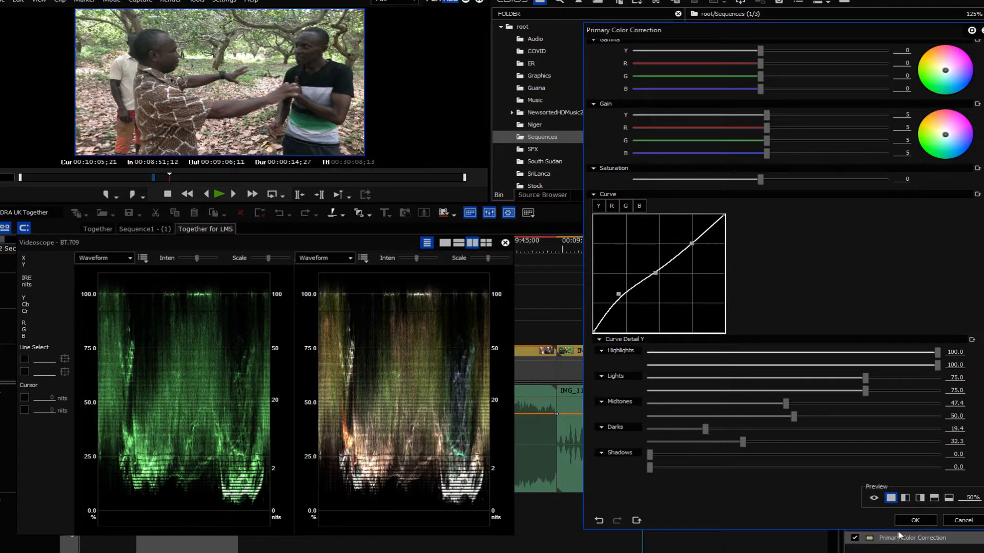
left_click(914, 520)
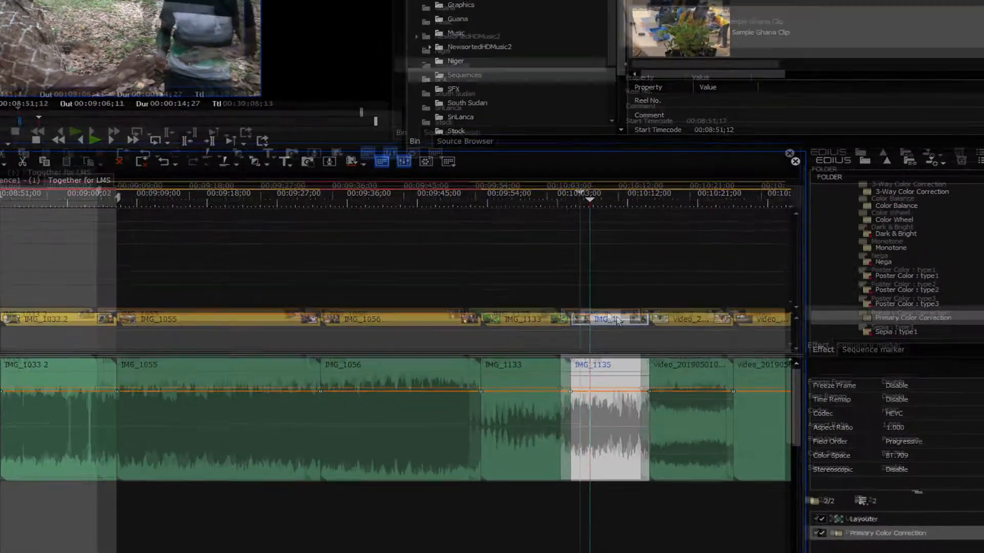
- Change IMG_1135's Field Option interpolation method to Optical flow with the High Speed setting
right_click(676, 352)
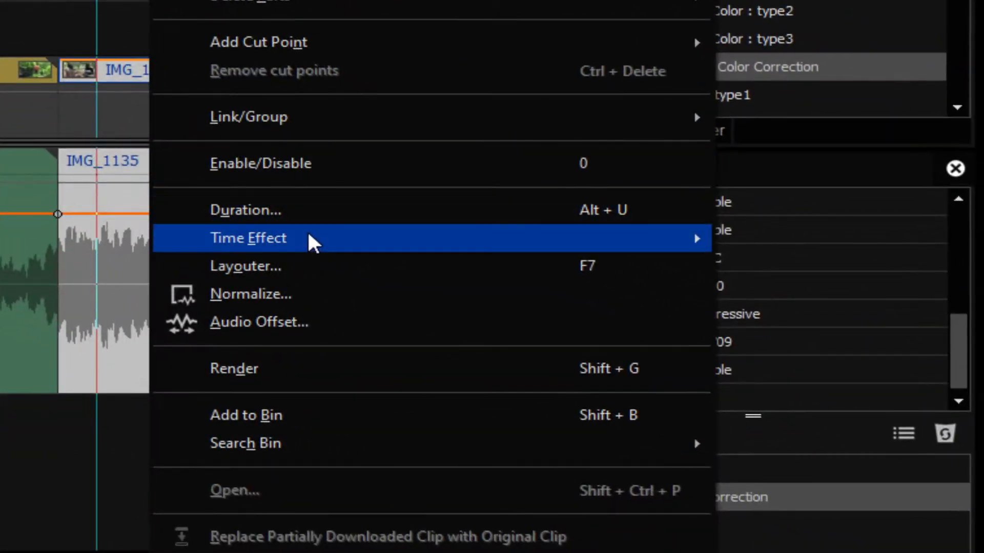
mouse_move(527, 328)
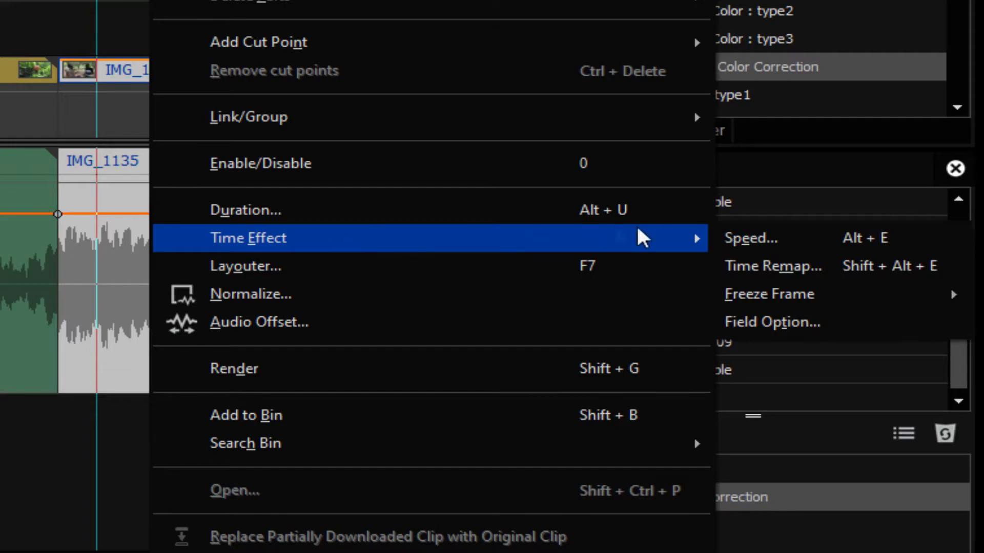
left_click(808, 328)
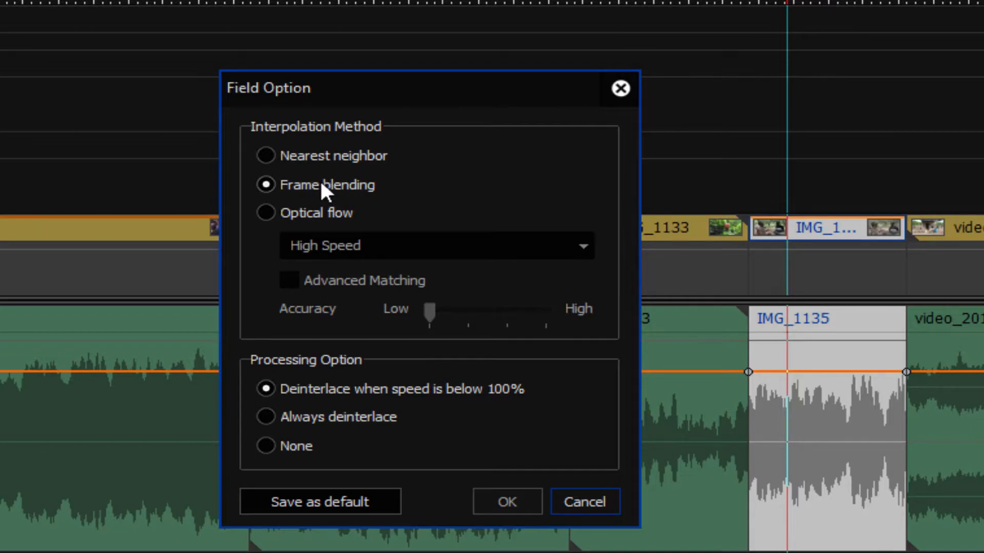
left_click(266, 212)
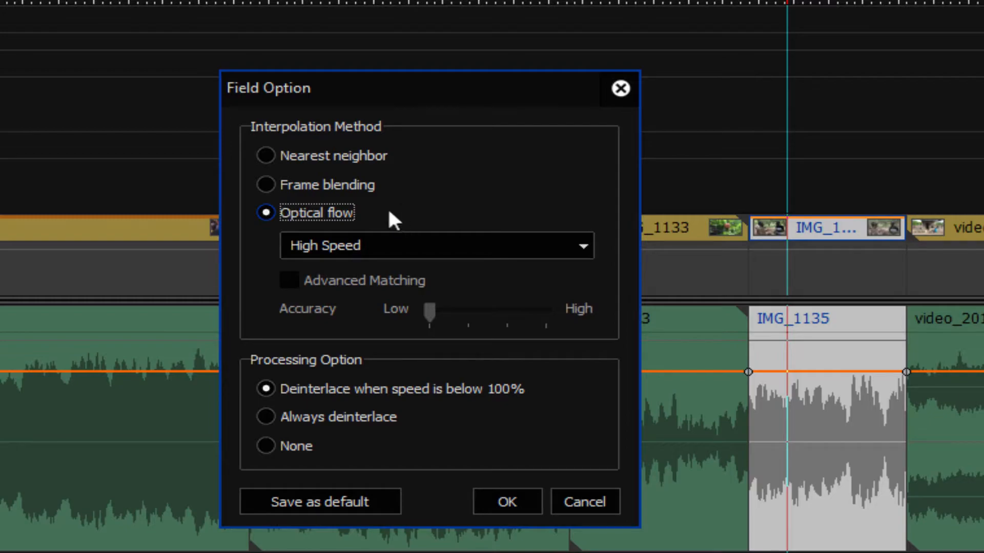
left_click(505, 499)
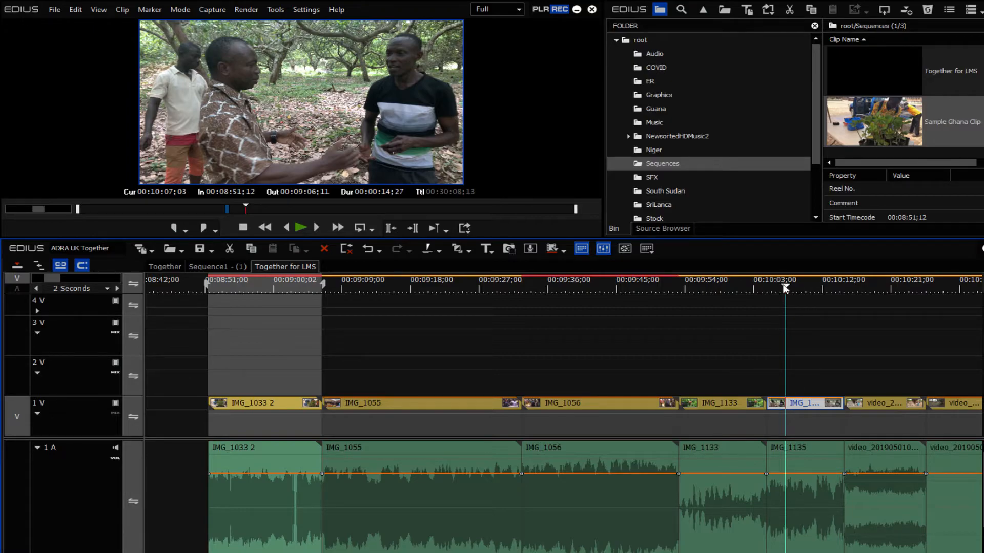
- Scrub across the Ghana clips to IMG_1133 at about 00:09:54 and open that clip's Field Option settings
left_click_drag(786, 288, 772, 297)
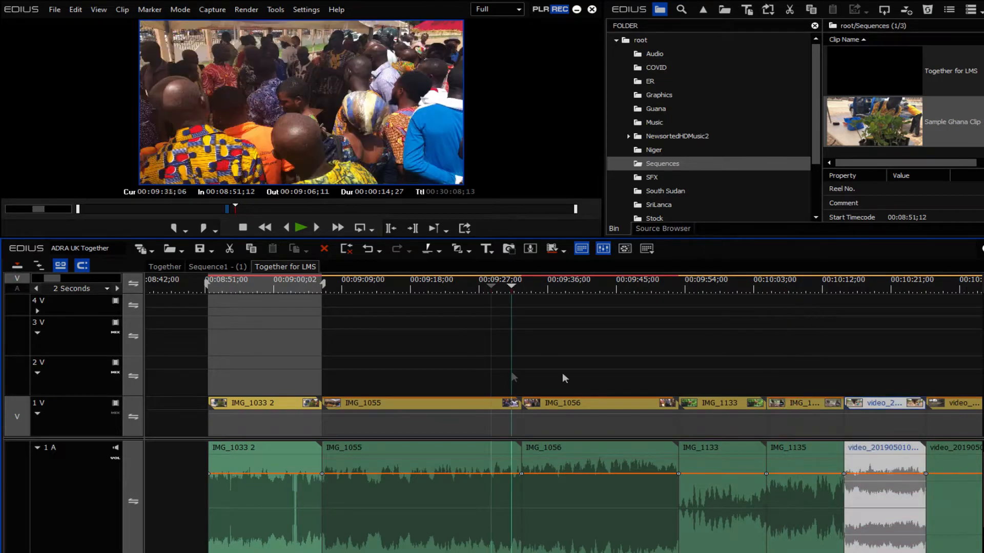
left_click_drag(562, 378, 706, 390)
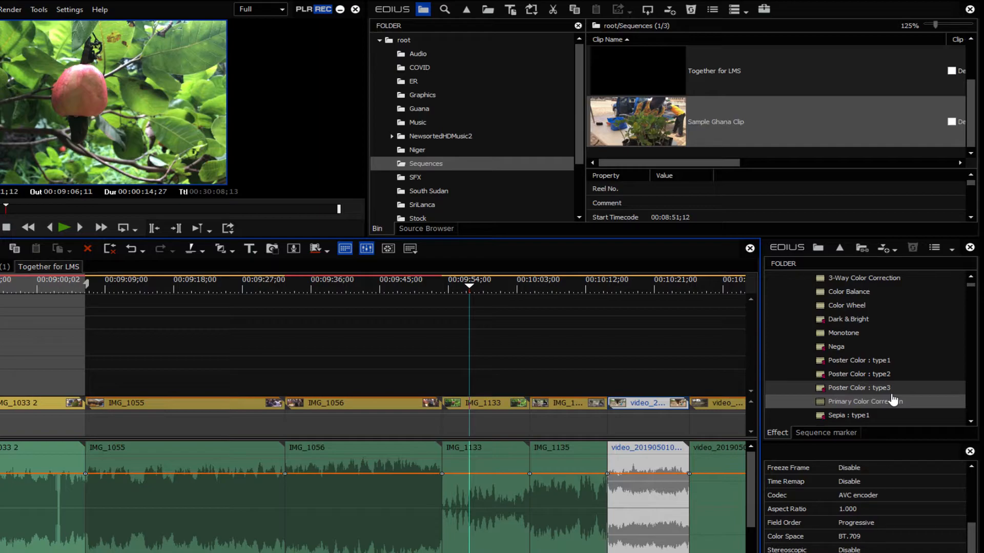
left_click(893, 400)
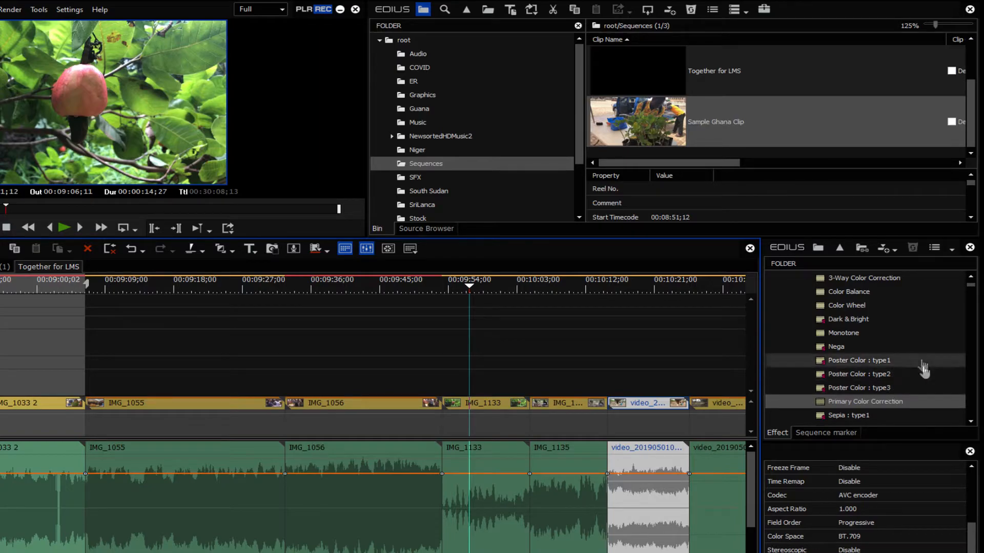
right_click(485, 407)
mouse_move(666, 485)
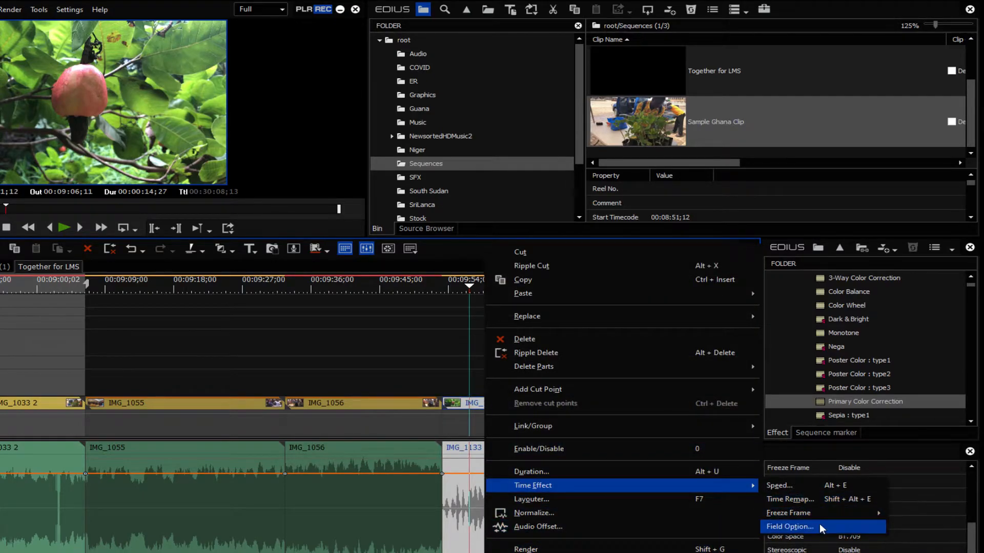
left_click(820, 524)
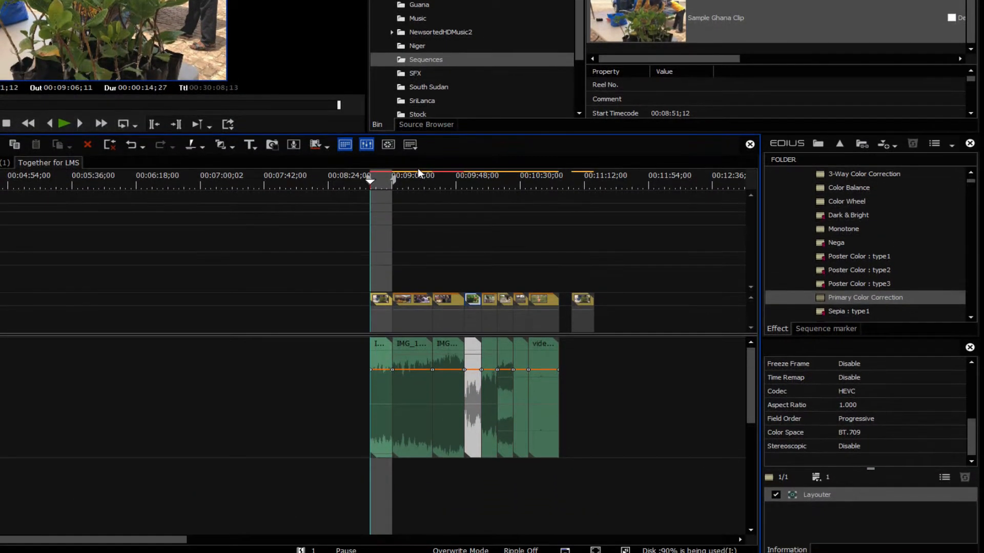
- Extend the marked range's Out point to 00:10:55;13 so it covers the whole block of Ghana clips
left_click_drag(393, 279, 545, 299)
left_click_drag(545, 198, 560, 205)
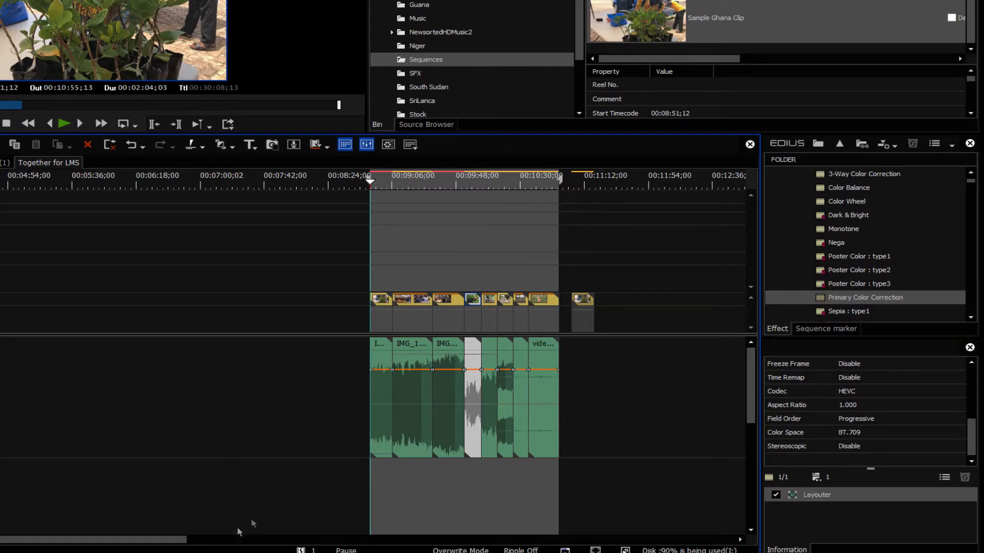
- Check Guana Clips2's video properties at about 00:00:55;07 without changing them, and scrub on to Guana Clips at about 00:01:14;03
left_click_drag(156, 541, 31, 544)
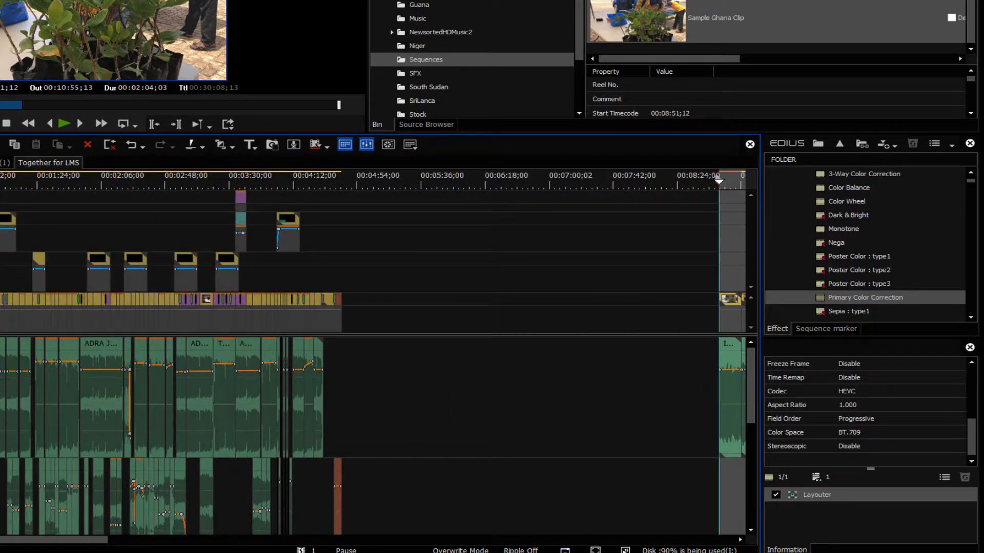
left_click_drag(16, 201, 263, 321)
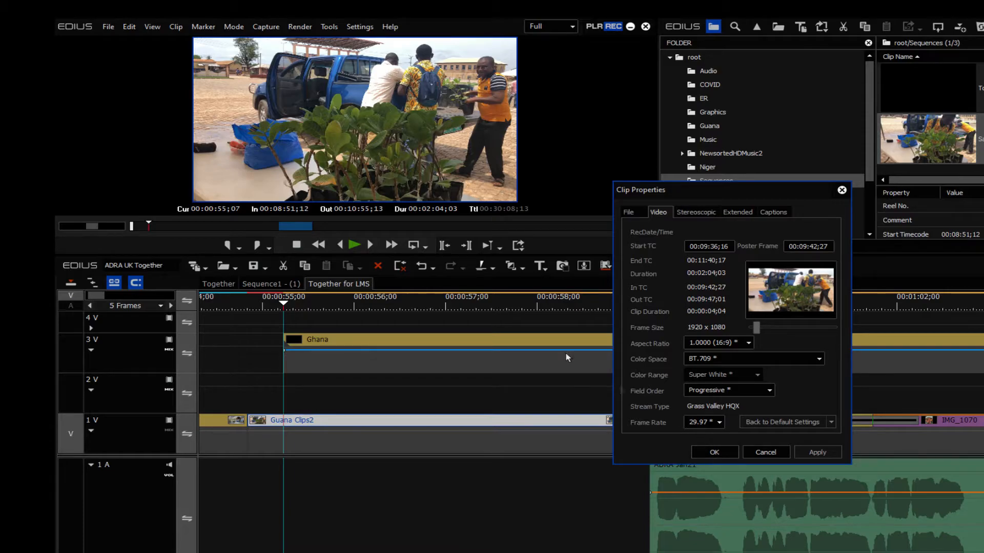
left_click(780, 451)
left_click_drag(351, 304, 983, 314)
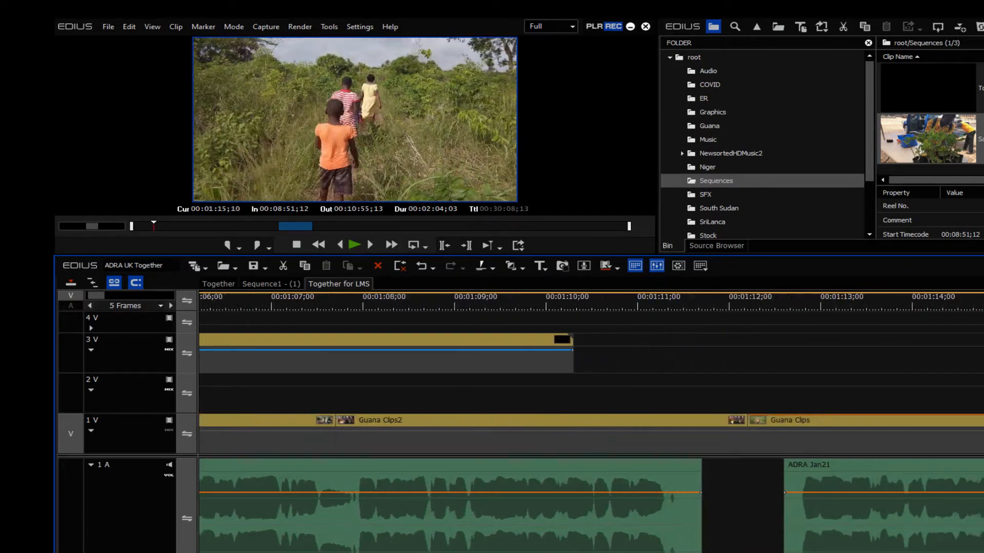
left_click_drag(983, 307, 753, 303)
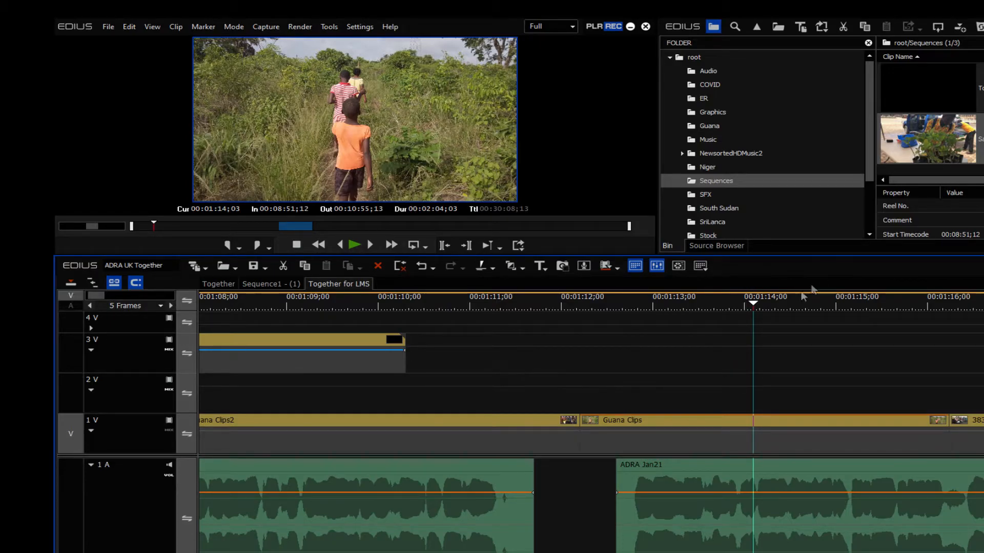
- Inspect the Field Option settings of the A011C277 clip under the SriLanka title at about 00:01:27;04 without changing them
scroll(786, 297, "down", 2)
scroll(784, 305, "down", 1)
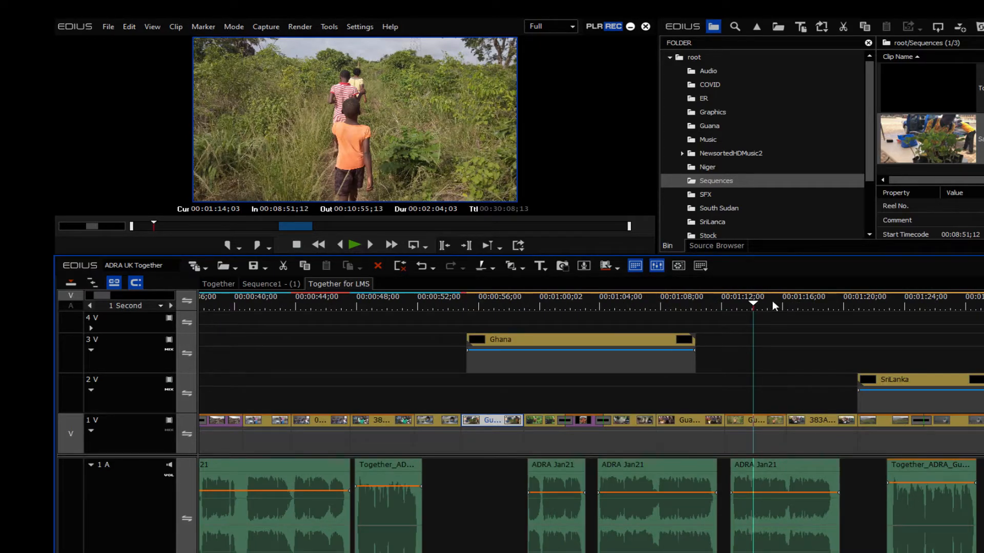
scroll(773, 305, "down", 1)
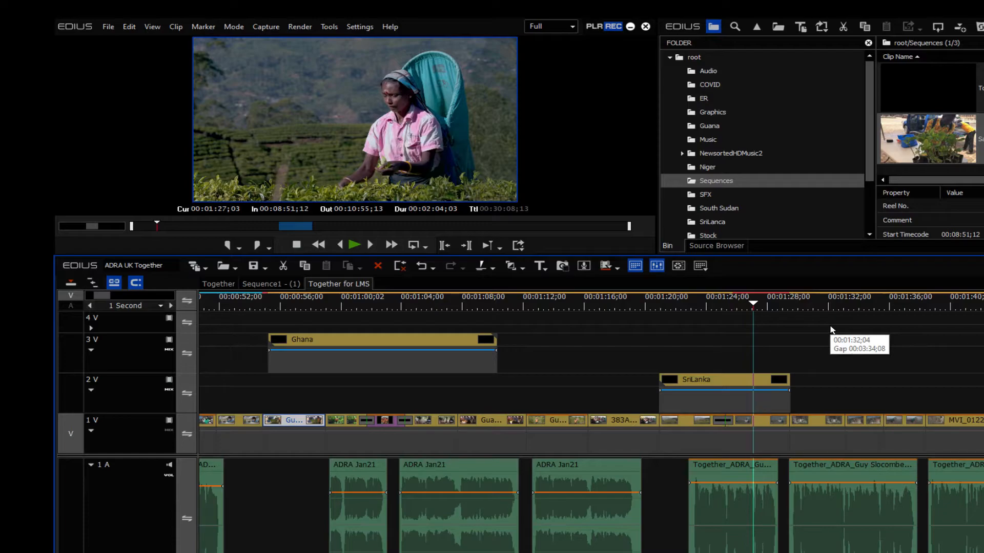
key("space")
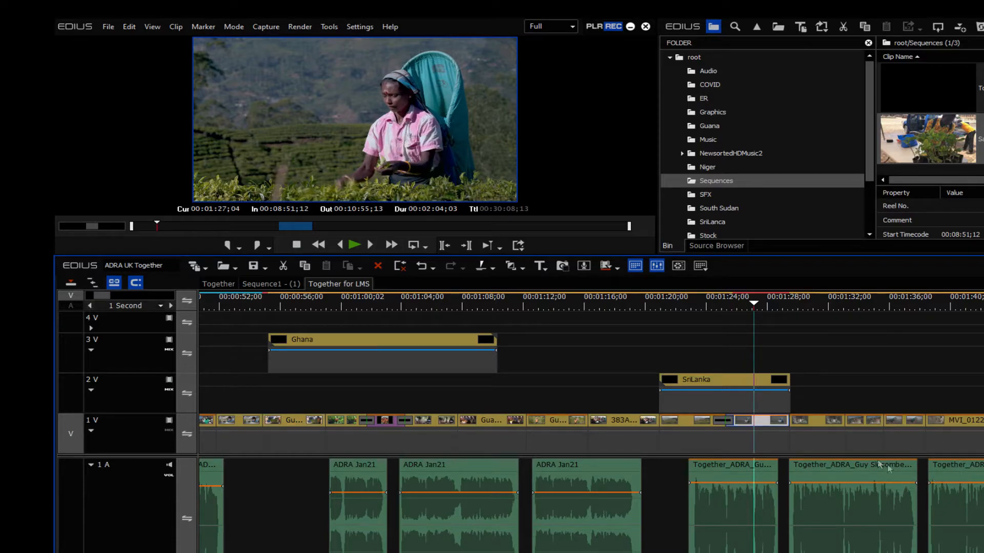
right_click(757, 421)
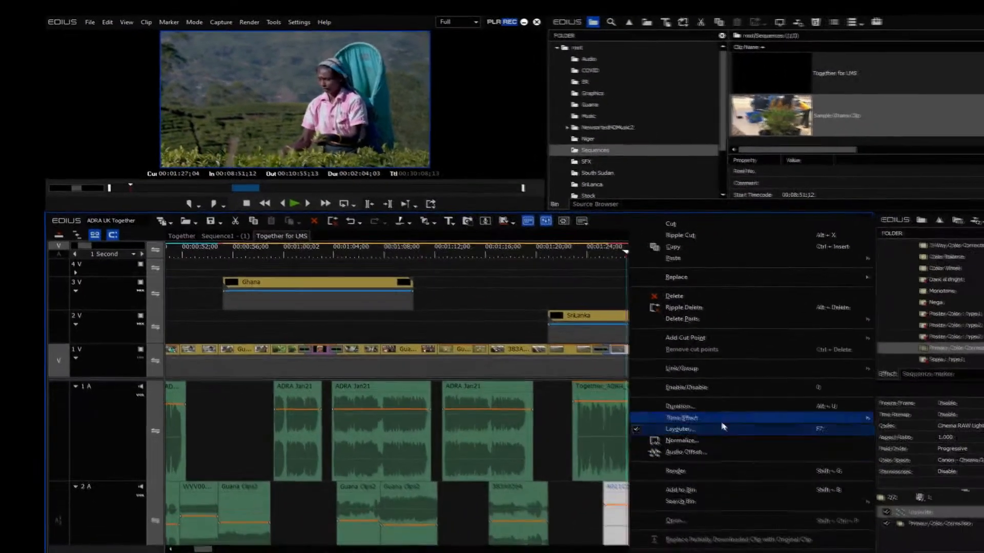
mouse_move(721, 419)
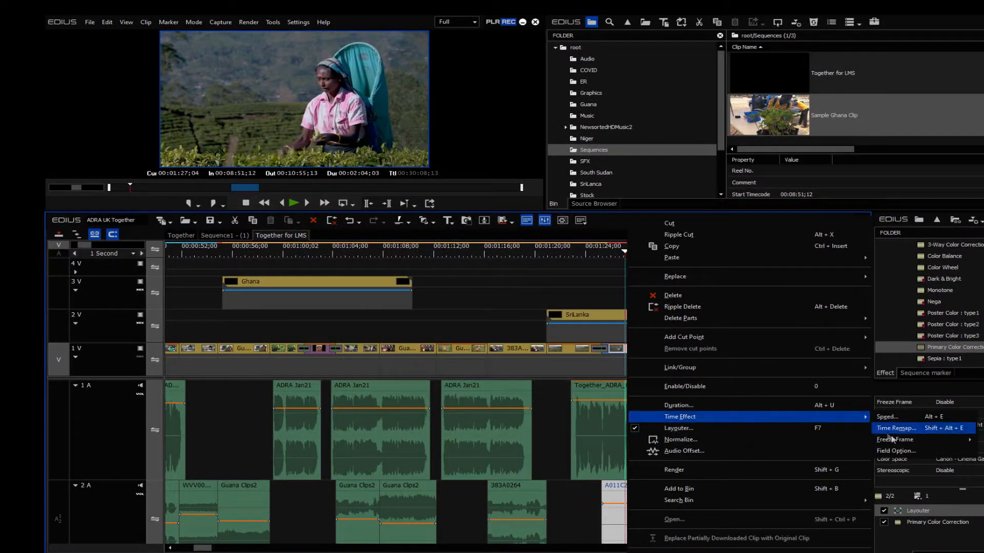
left_click(896, 449)
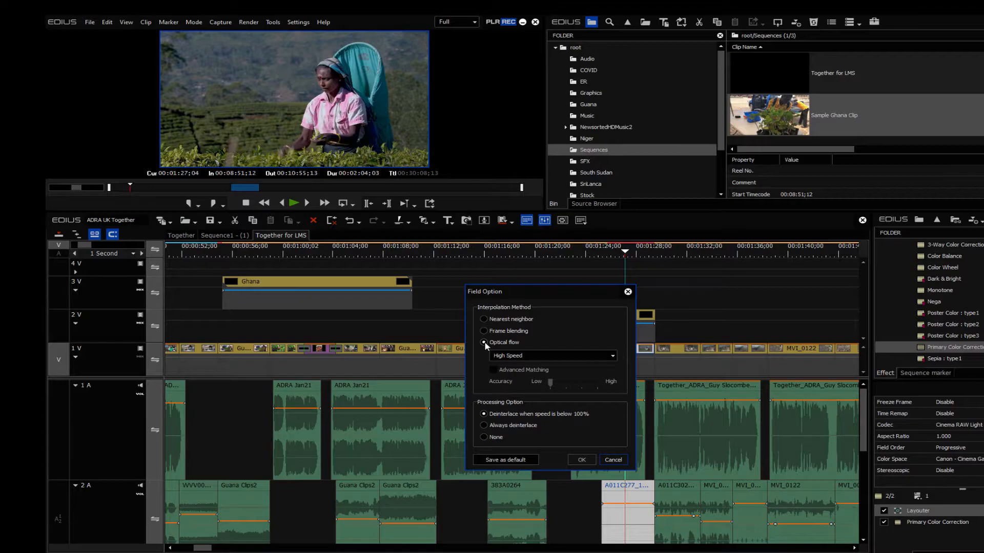
left_click(615, 461)
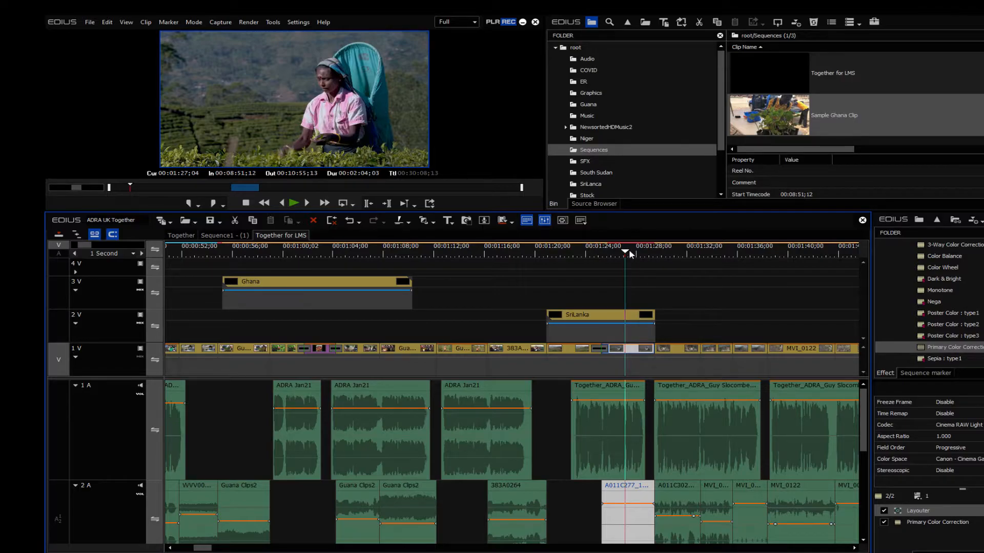
- Scrub back to about 00:01:26;19 and step forward frame by frame through the tea-picking clip to judge its motion
mouse_move(628, 254)
left_mouse_down()
mouse_move(613, 257)
mouse_move(623, 260)
left_mouse_up()
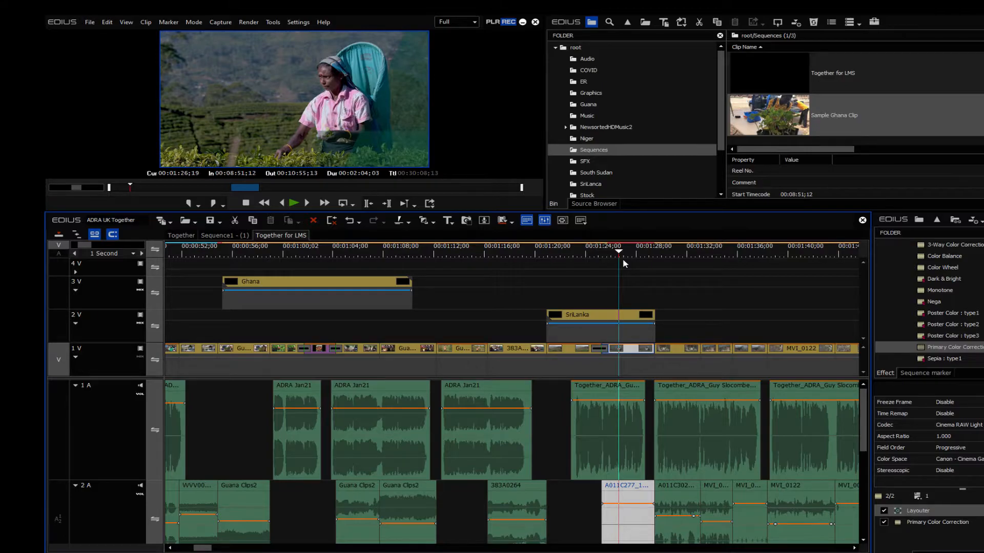
key("Right")
key("Right")
key("Right")
key("Right")
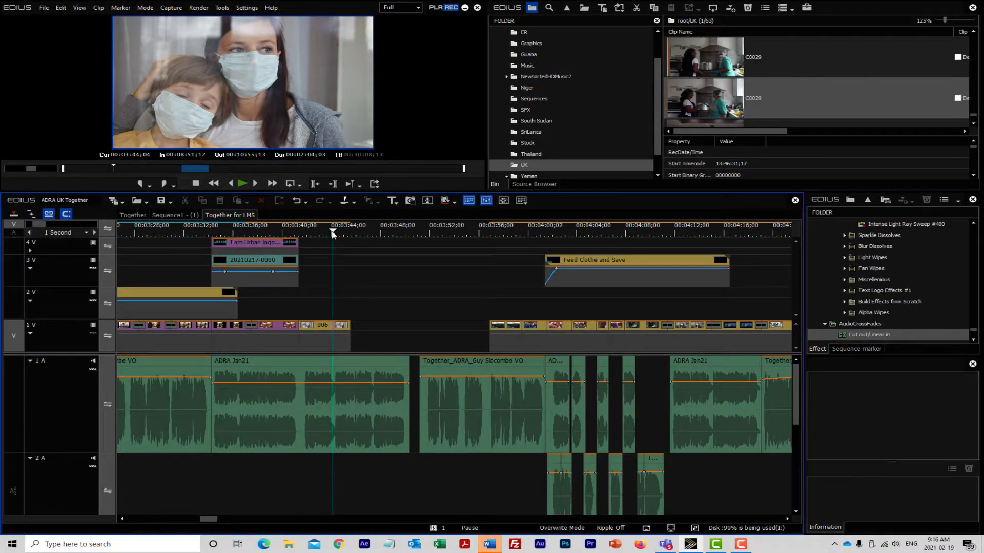
- Place C0029 from the UK bin directly after clip 006 on track 1 V and trim its end to about 00:03:47;04
left_click_drag(332, 234, 329, 238)
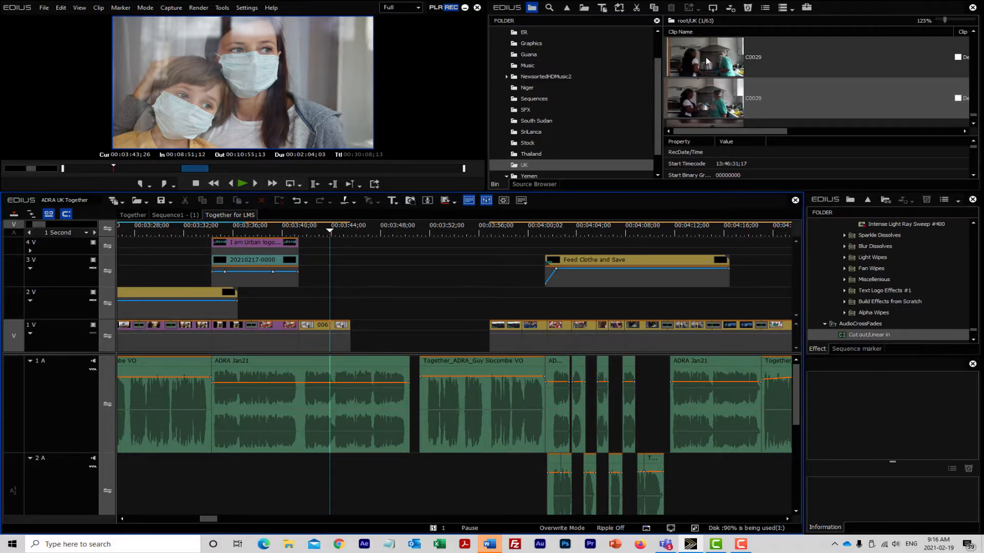
left_click_drag(701, 72, 352, 333)
left_click_drag(361, 235, 350, 242)
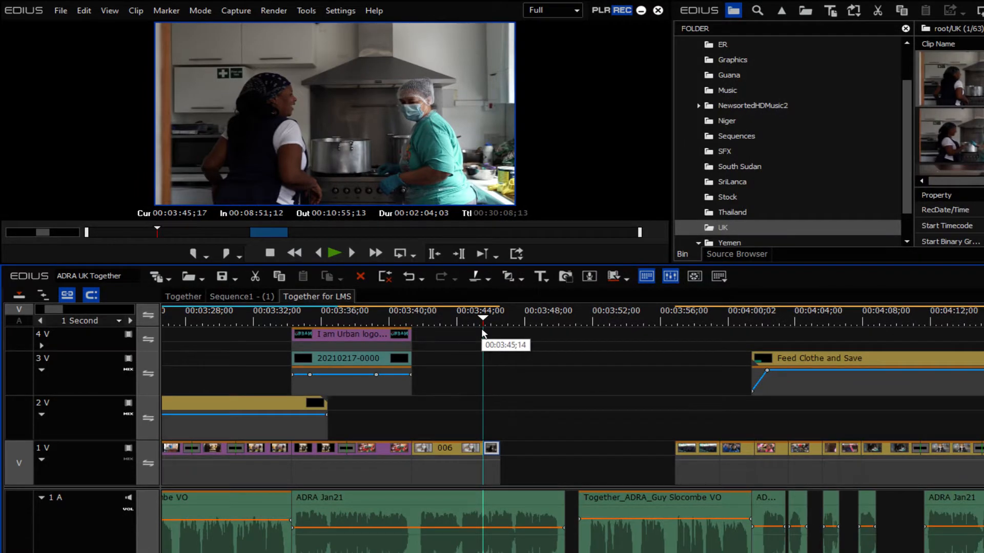
mouse_move(502, 451)
left_mouse_down()
mouse_move(514, 453)
mouse_move(493, 451)
left_mouse_up()
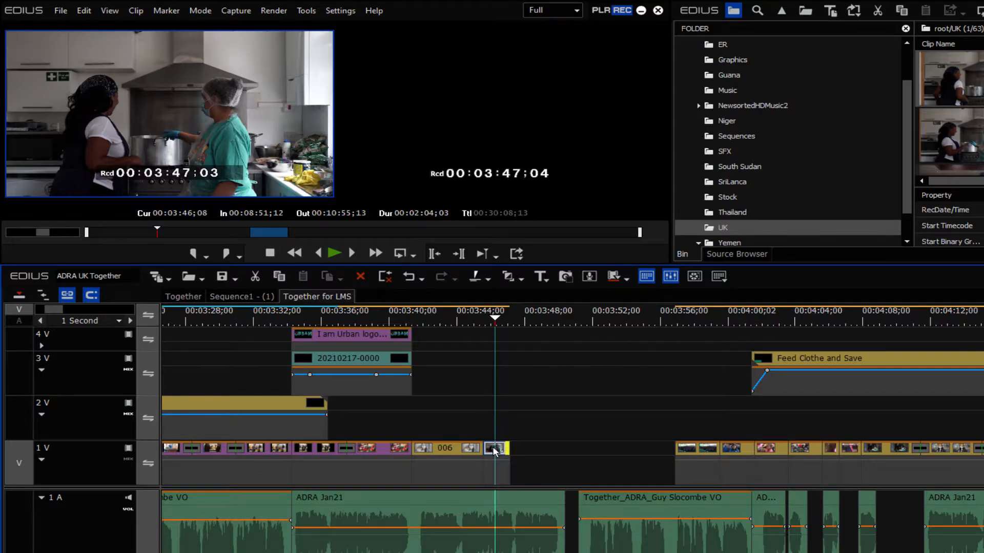
- Check the video properties of the C0029 clip on the timeline, including its frame size, field order and frame rate
right_click(492, 452)
left_click(553, 552)
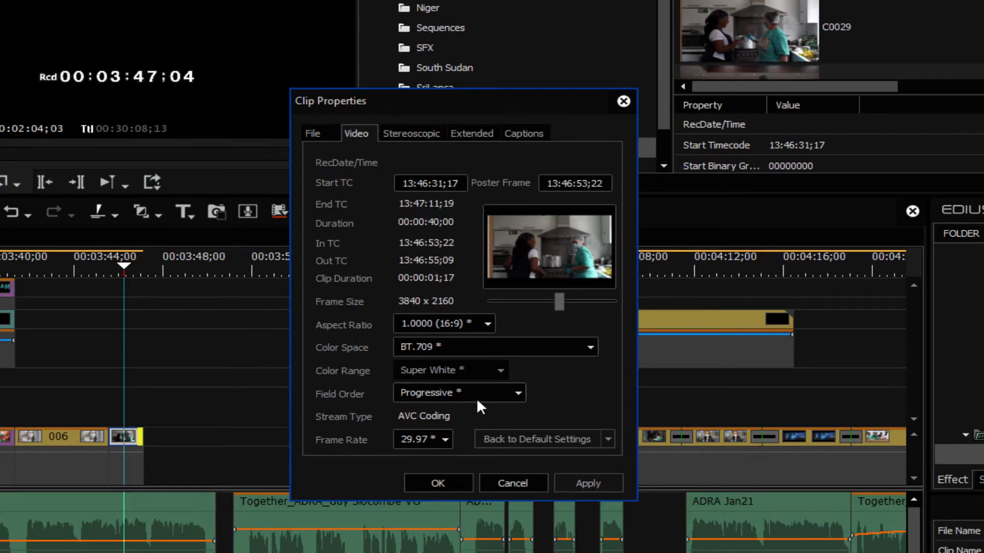
left_click(446, 484)
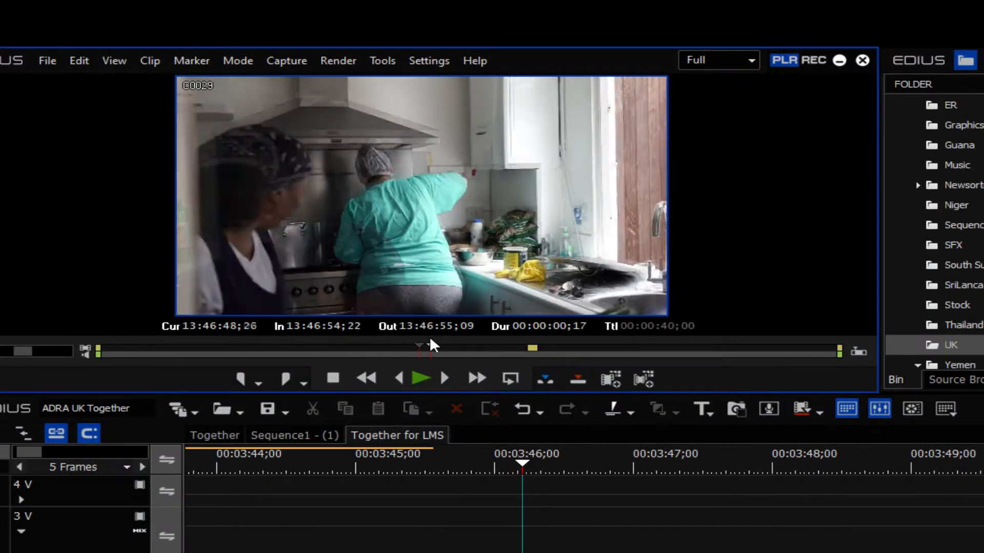
- Scrub through C0029 in the player and mark its In point at 13:46:54;10 and its Out point at 13:46:55;13
left_click_drag(429, 340, 653, 353)
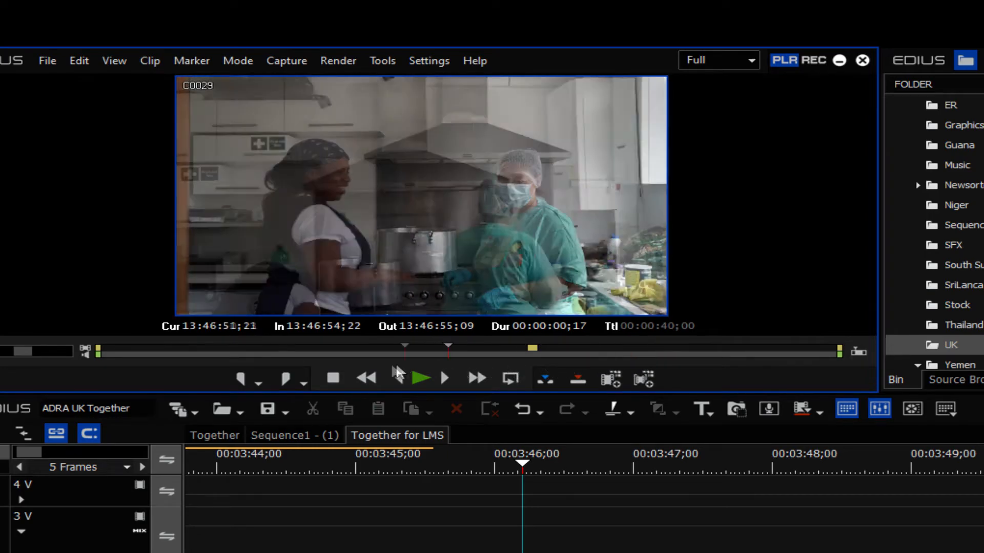
left_click_drag(397, 373, 510, 377)
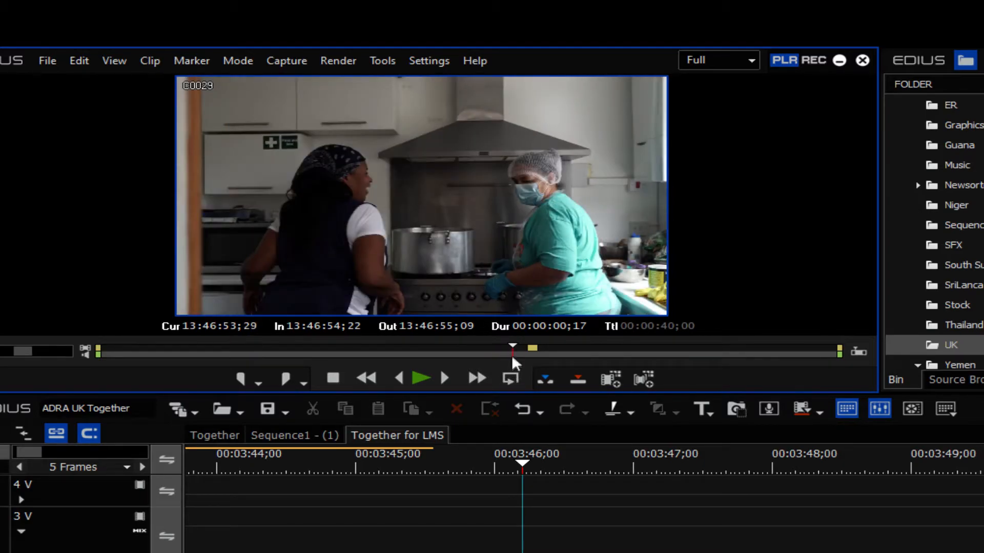
left_click_drag(512, 358, 519, 347)
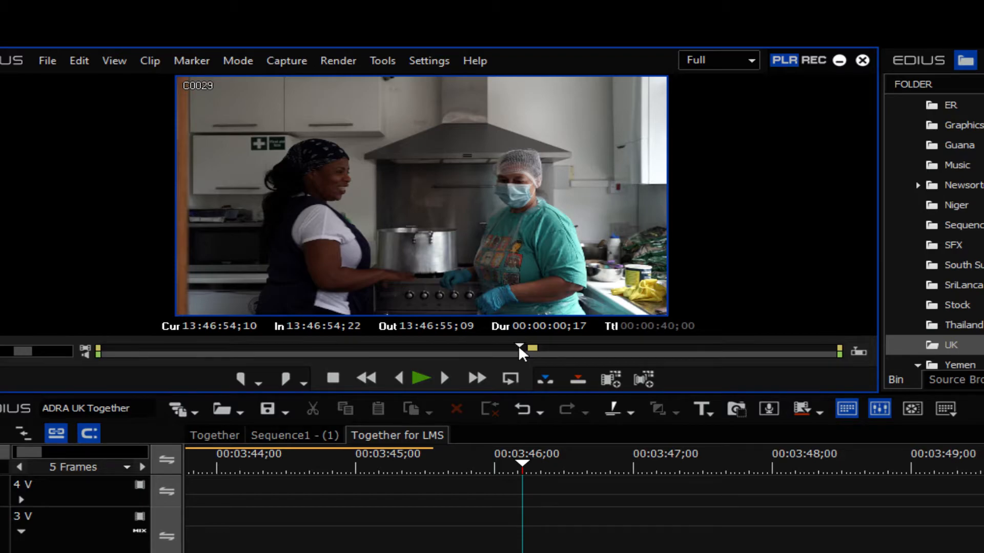
left_click(238, 380)
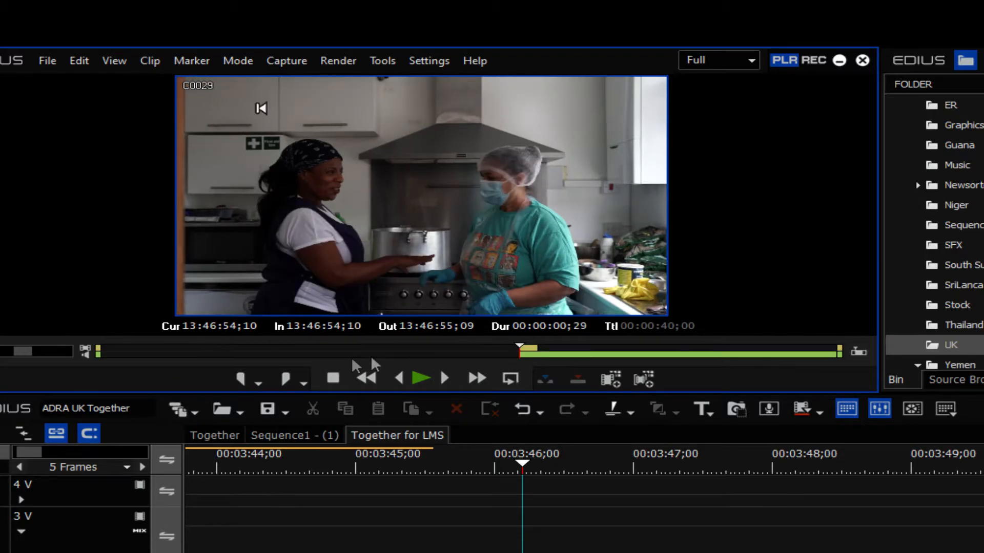
left_click(542, 351)
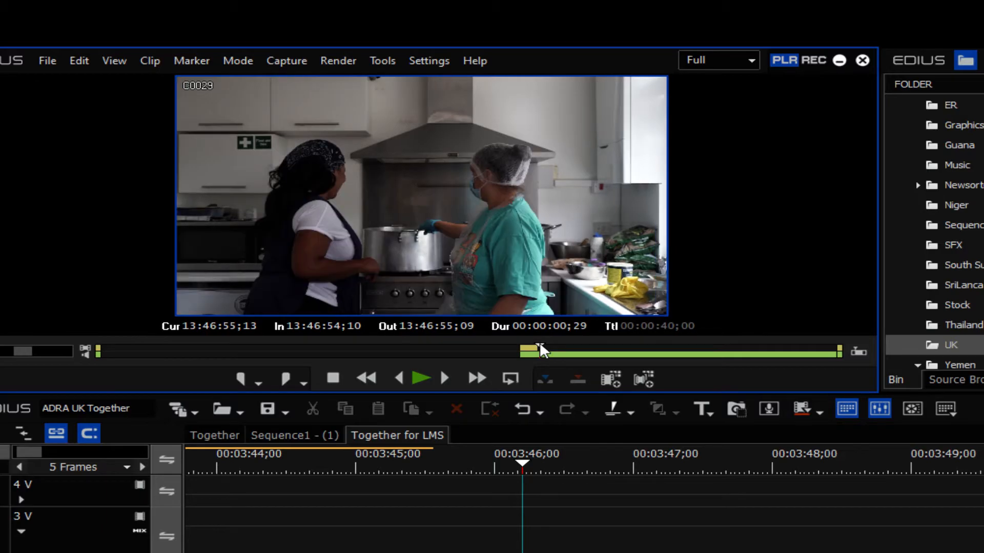
left_click(288, 380)
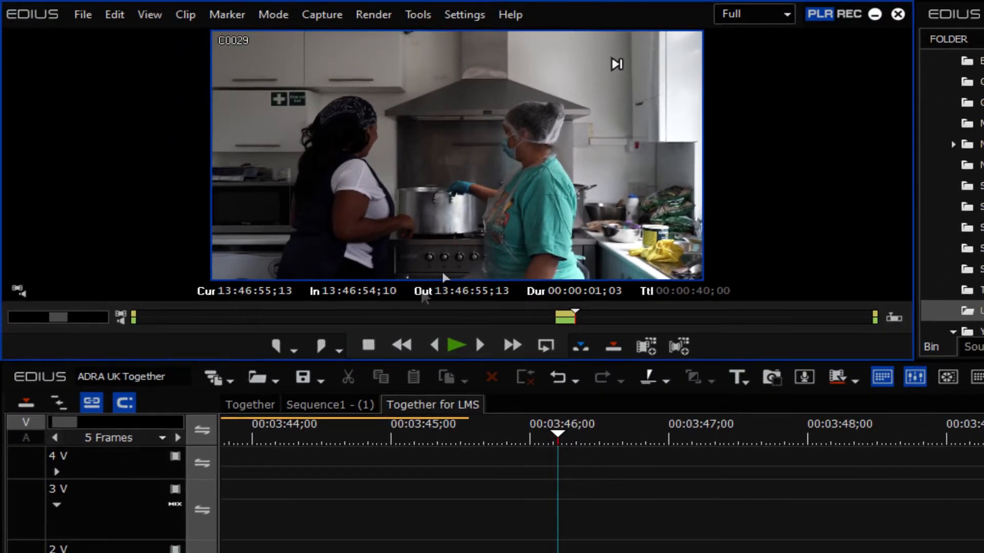
- Place the marked C0029 range on track 1 V directly after clip 006
left_click(30, 442)
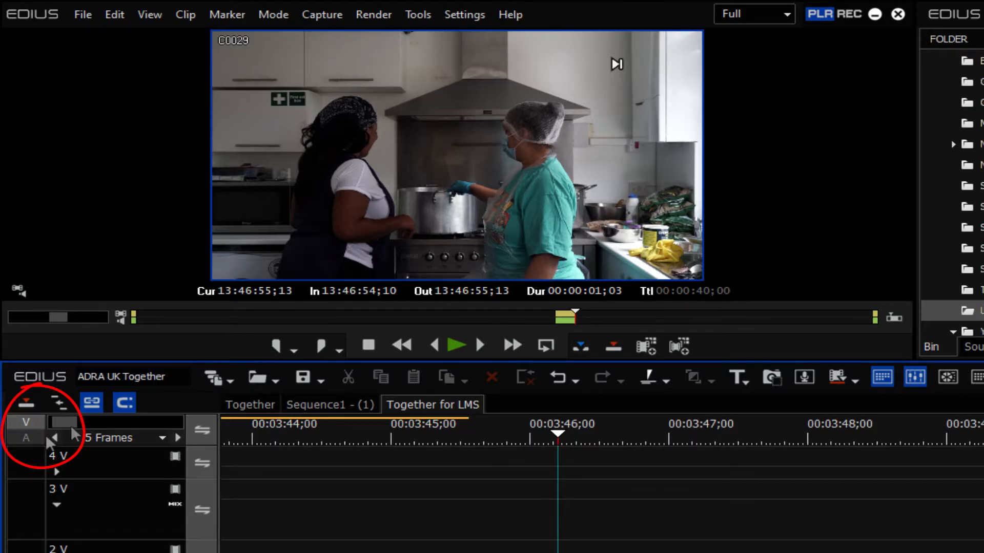
left_click_drag(538, 118, 427, 472)
left_click_drag(425, 473, 398, 472)
left_click_drag(550, 471, 455, 470)
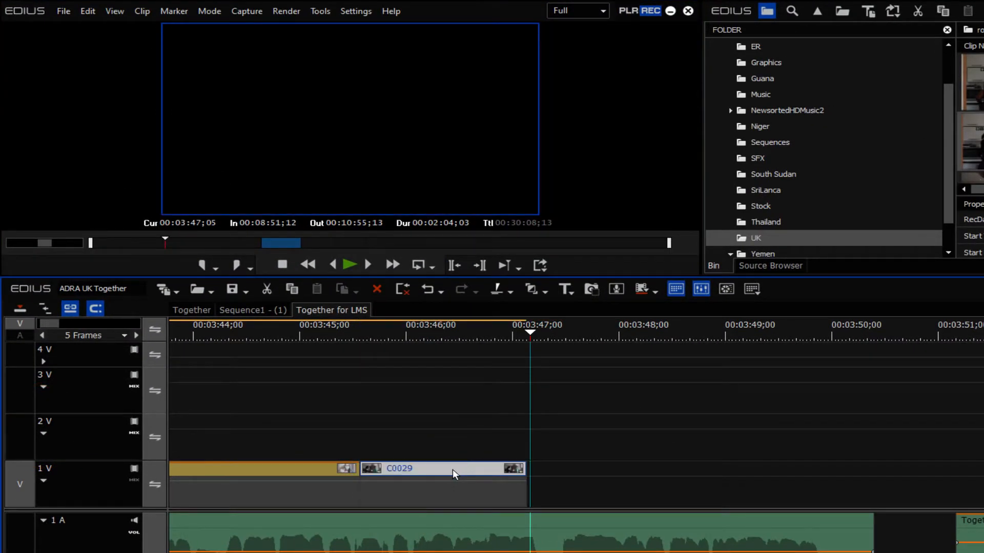
- Slow C0029 to a 40% forward rate without changing its timeline duration, and extend its end to about 00:03:48;22
right_click(453, 469)
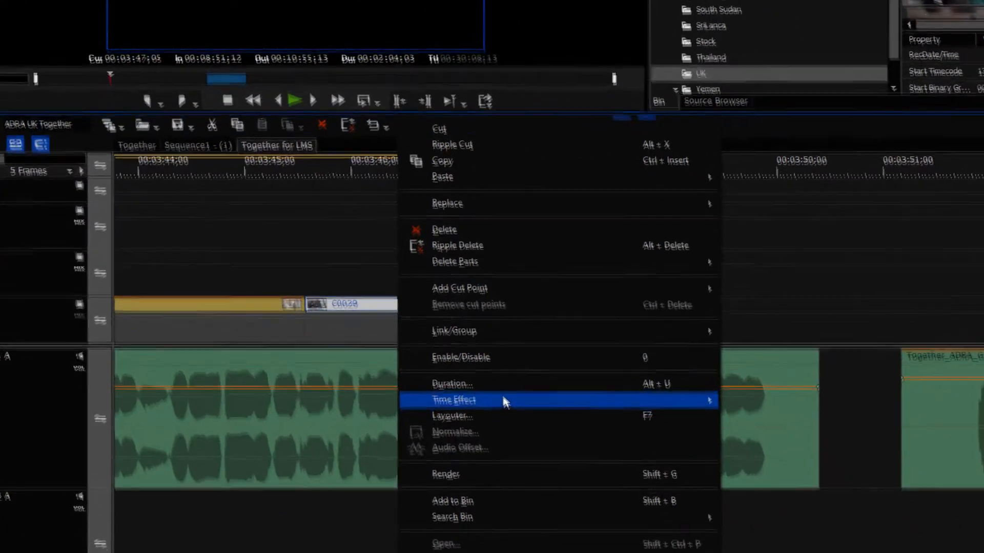
mouse_move(569, 552)
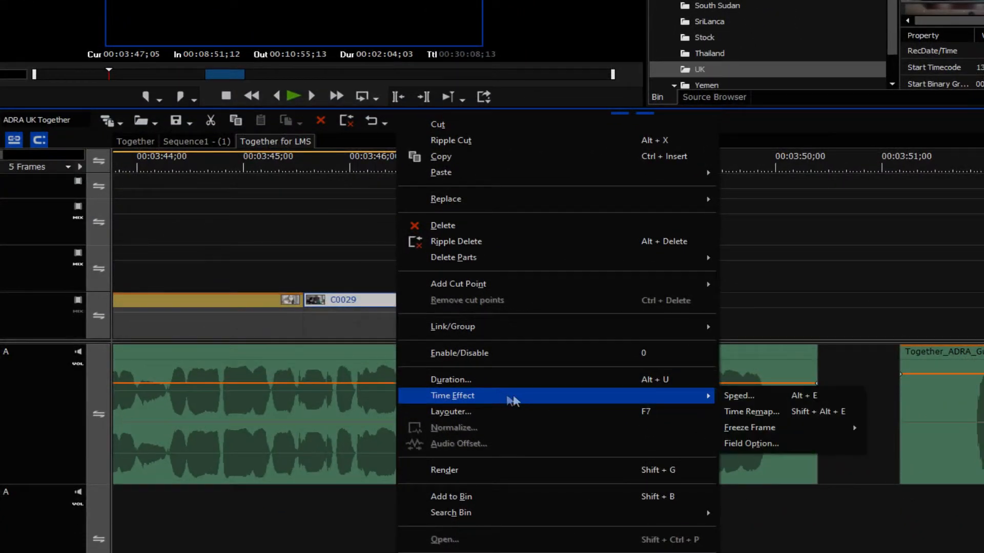
left_click(740, 397)
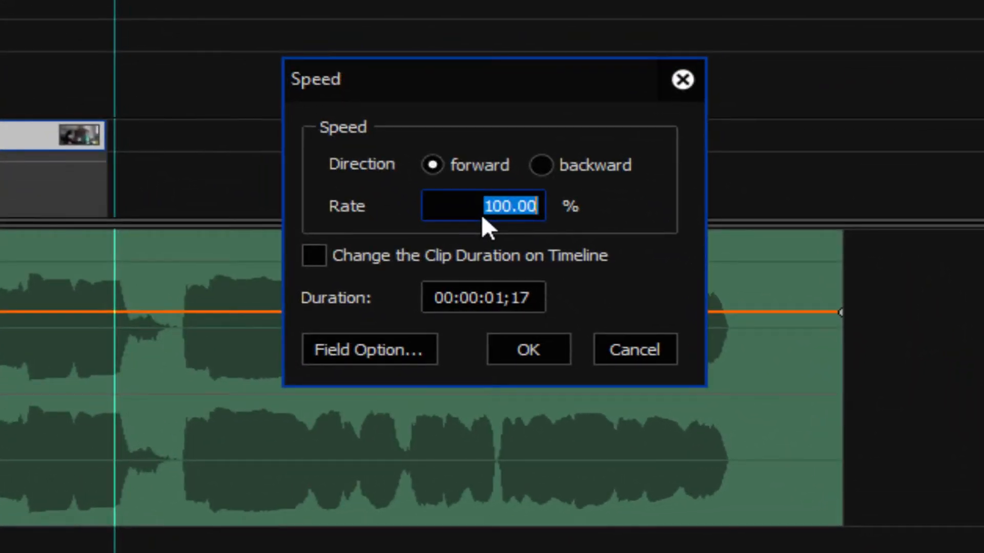
type("40")
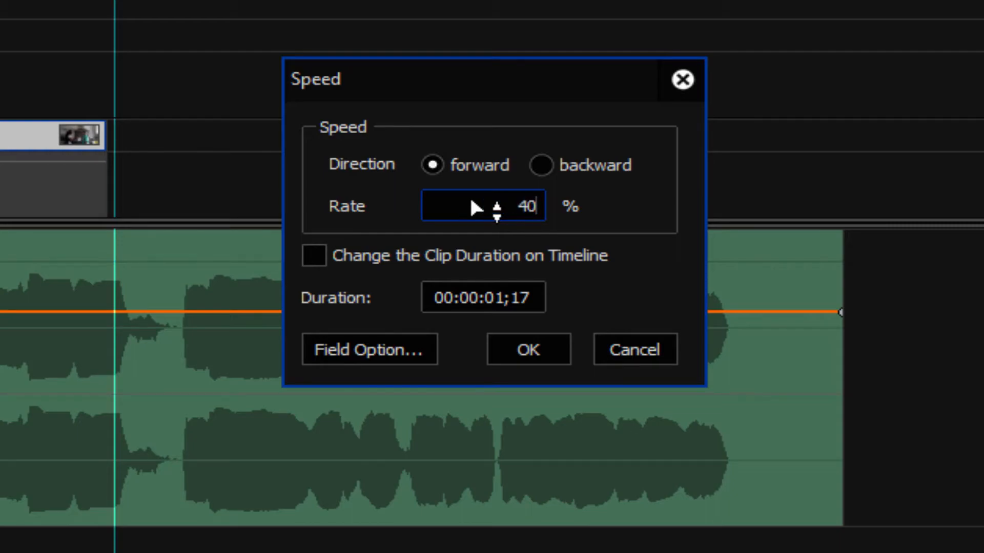
key("Return")
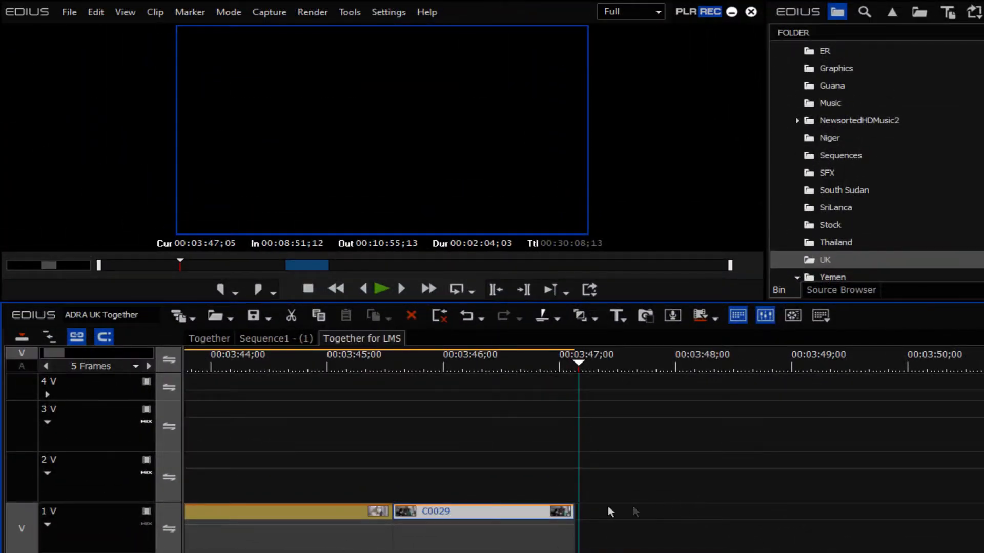
left_click_drag(571, 512, 759, 512)
- Play and scrub the slowed C0029 in an enlarged preview to examine its motion, stopping at about 00:03:47;19
left_click_drag(576, 365, 415, 419)
key("space")
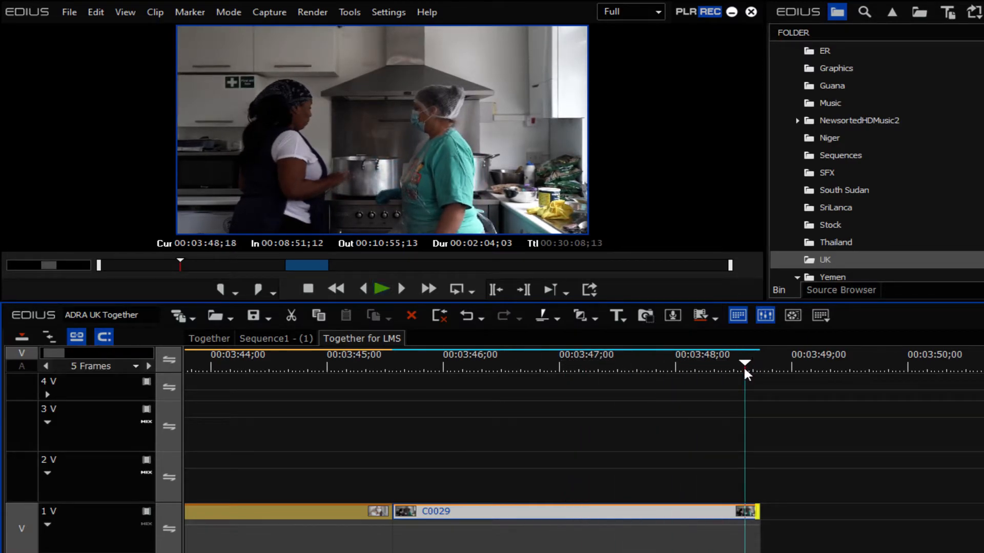
left_click_drag(766, 299, 949, 468)
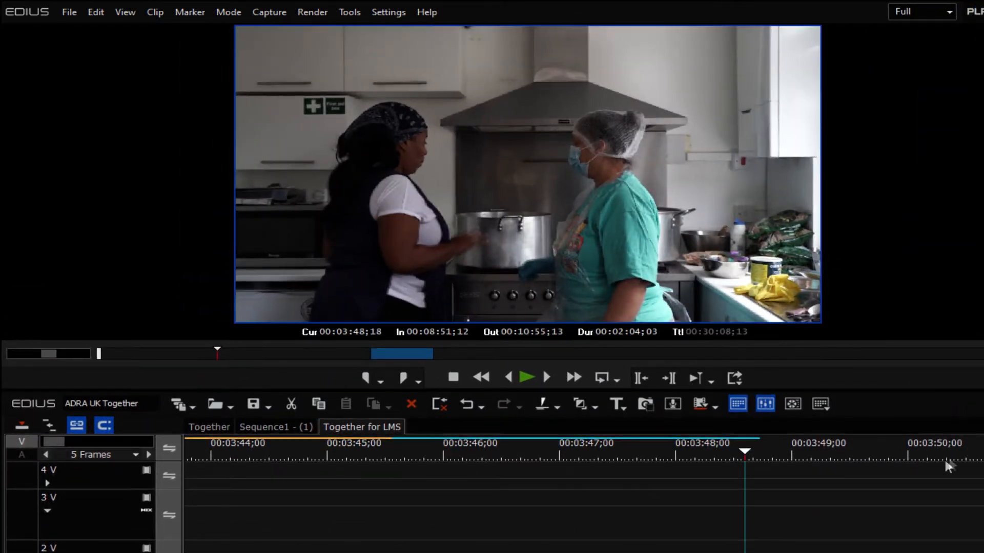
left_click(736, 453)
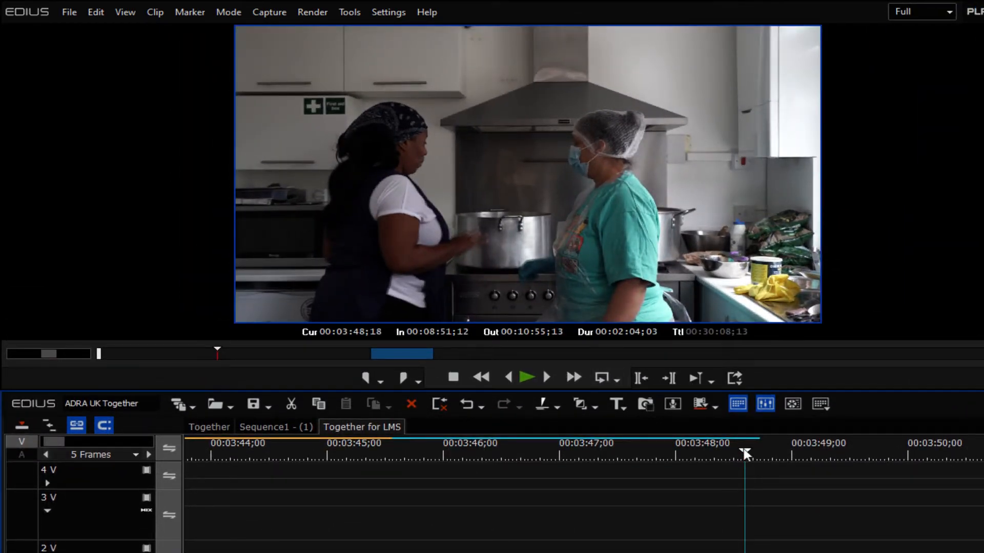
left_click_drag(734, 454, 679, 537)
key("space")
left_click_drag(730, 469, 474, 483)
key("space")
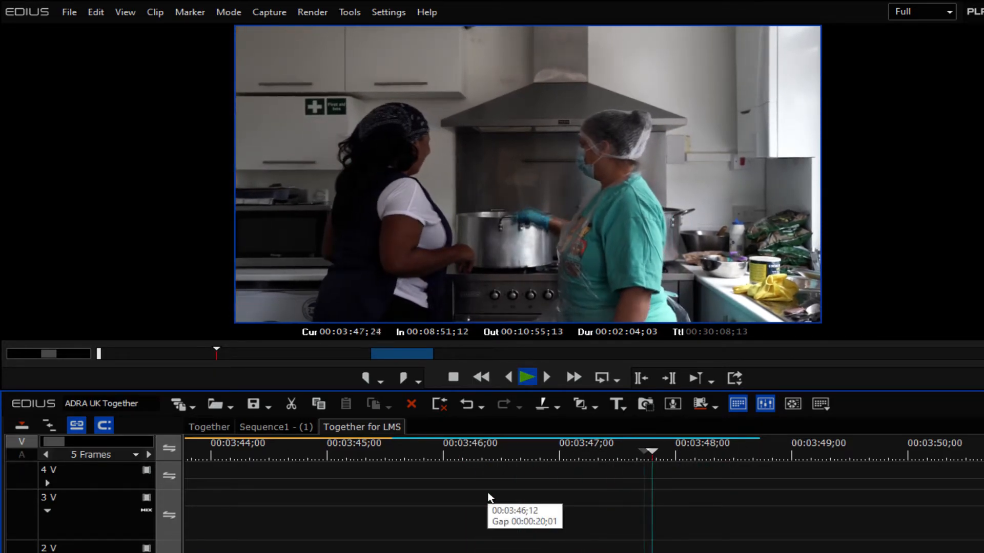
left_click_drag(706, 450, 632, 451)
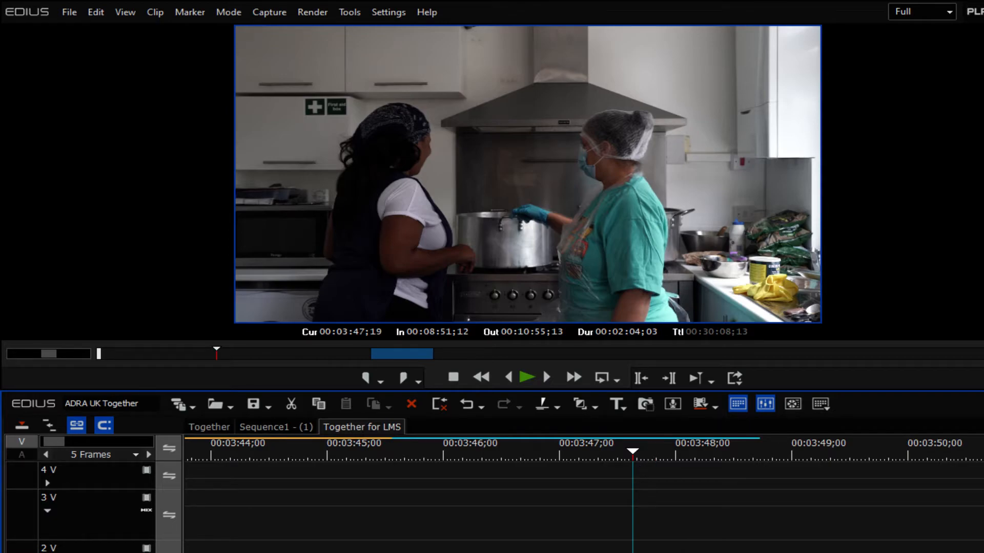
- Set the slowed C0029 clip's interpolation method to Optical flow at High Speed
right_click(676, 551)
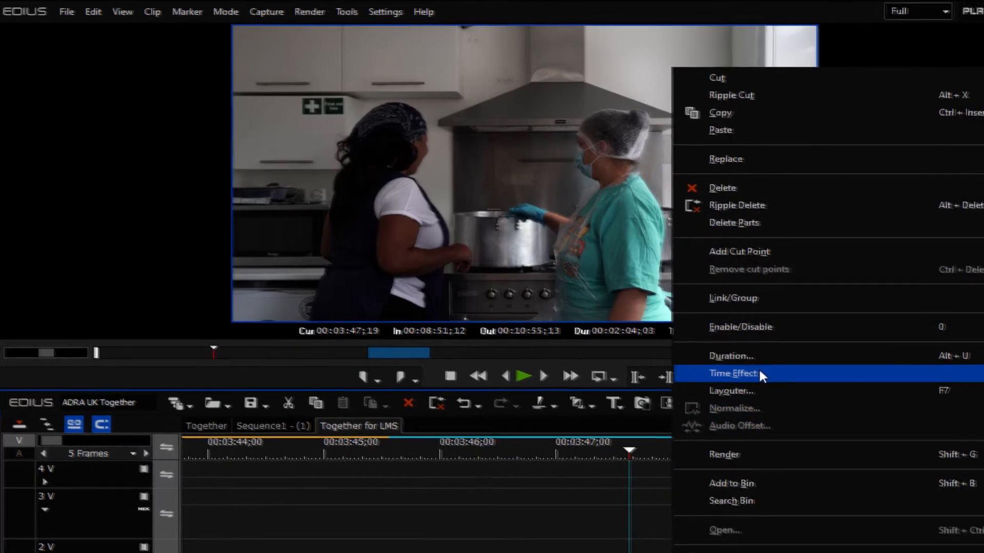
mouse_move(758, 374)
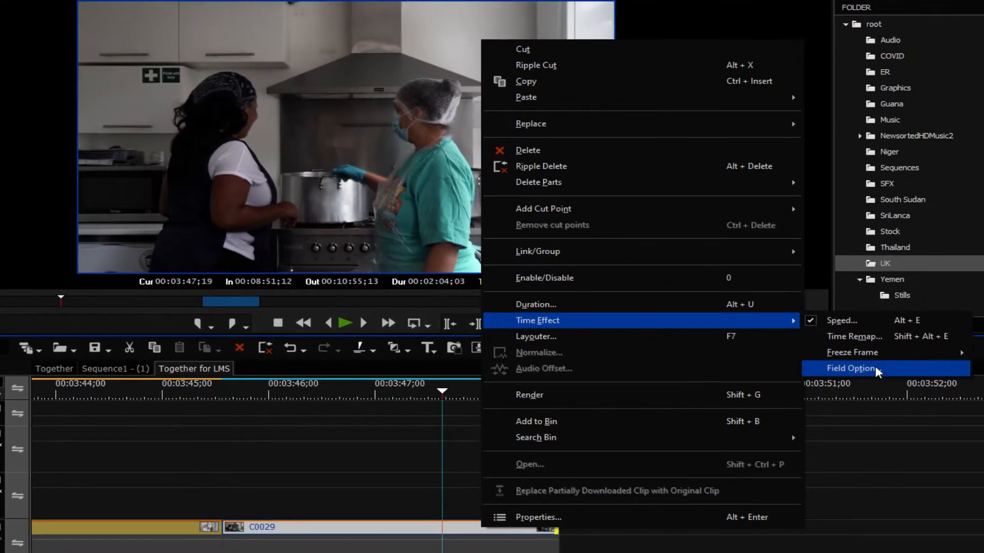
left_click(875, 368)
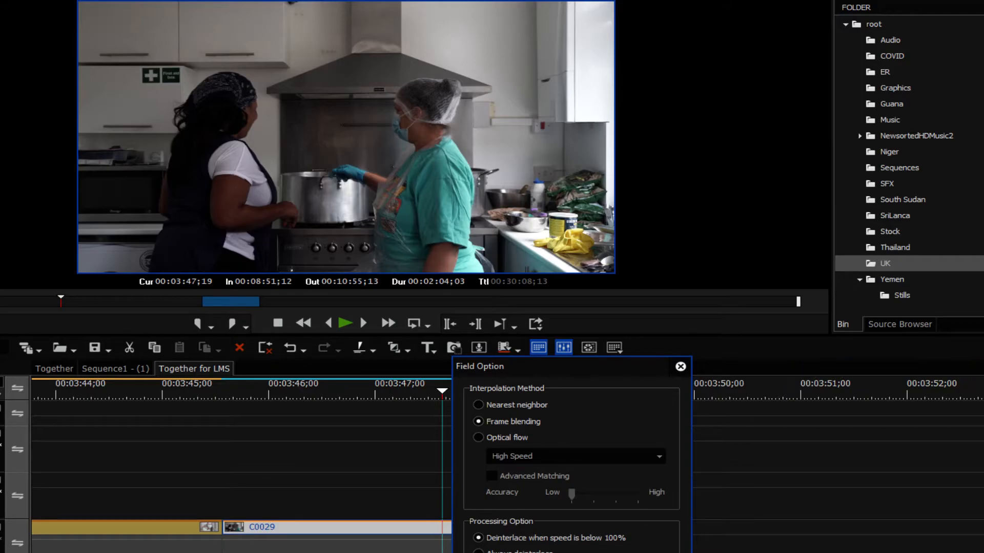
left_click(478, 438)
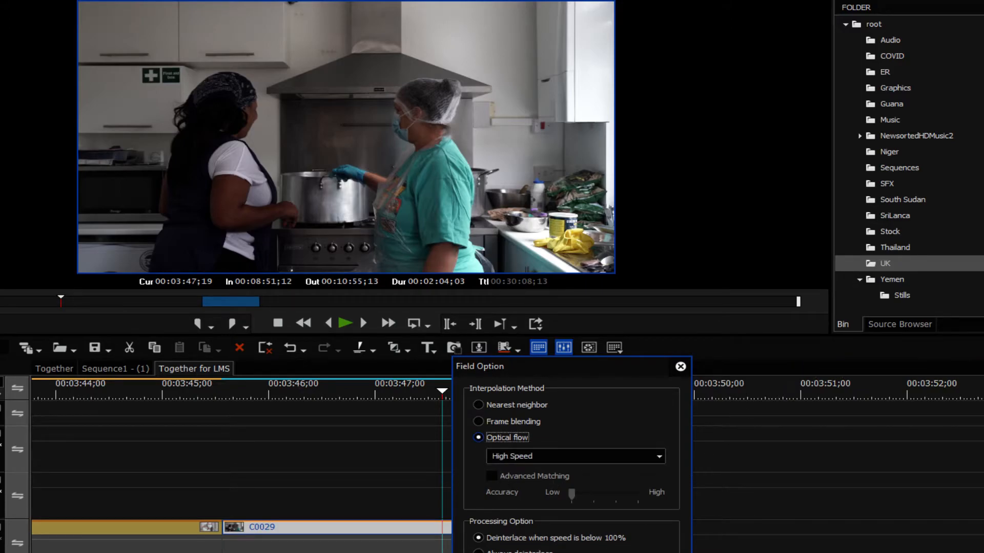
left_click(584, 552)
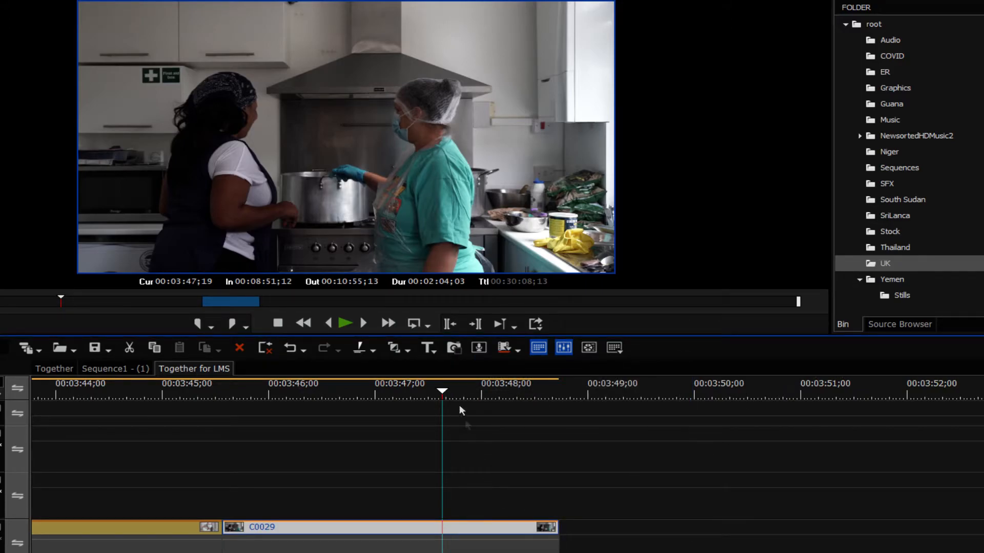
- Play and scrub C0029 from about 00:03:45;26 to examine its motion with optical flow
left_click_drag(442, 393, 256, 448)
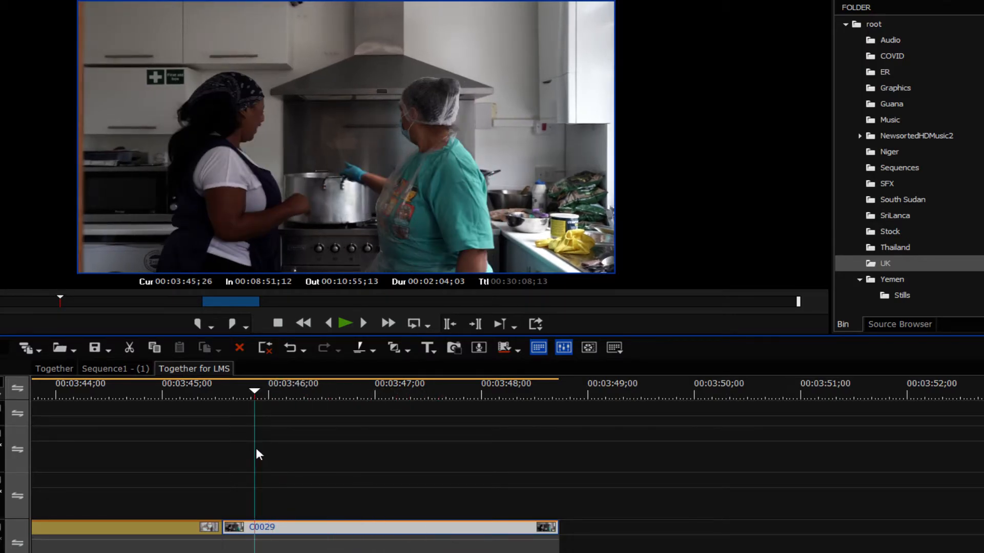
key("space")
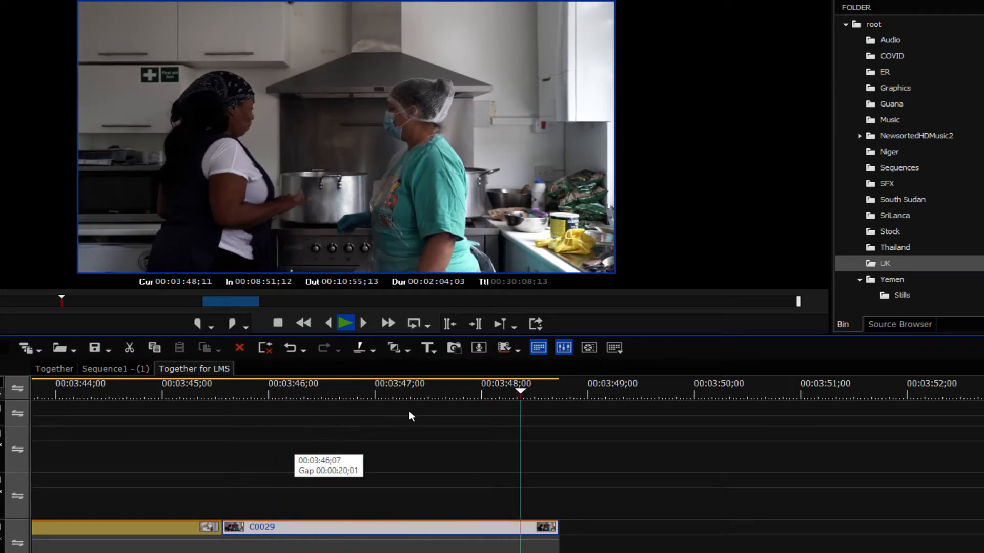
key("space")
left_click_drag(552, 388, 302, 471)
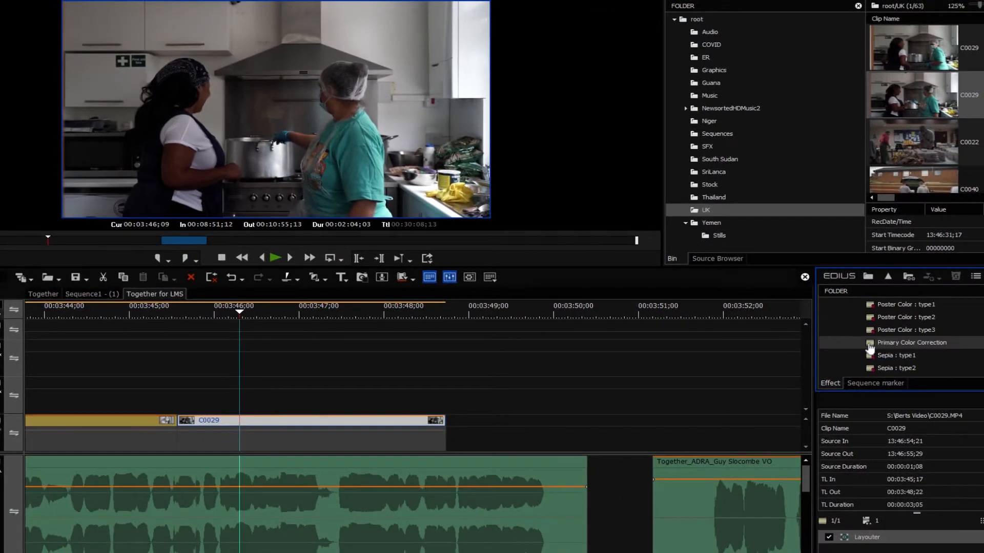
- Apply Primary Color Correction to C0029, keep the videoscope visible beside its settings, and set the Y gain to 27
left_click_drag(870, 348, 343, 418)
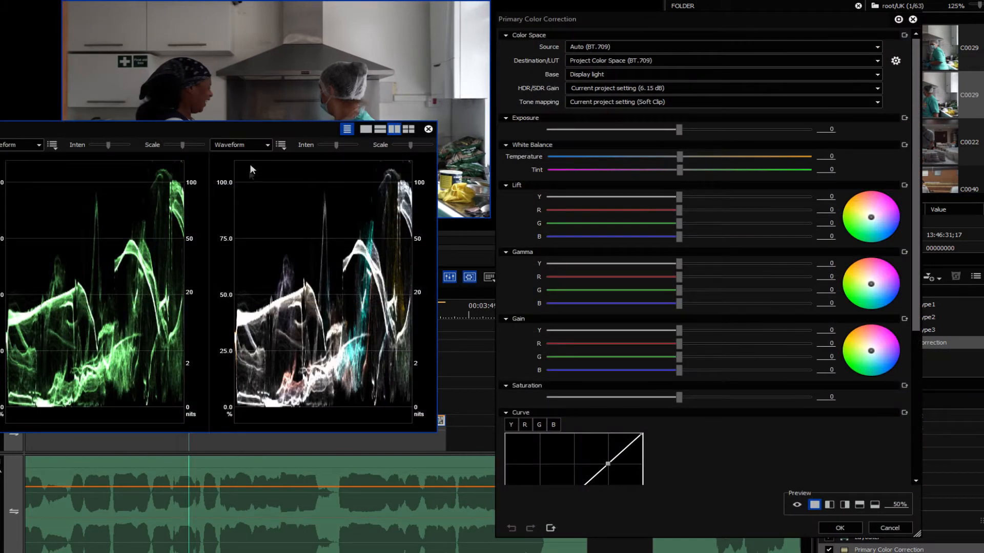
left_click_drag(253, 125, 525, 219)
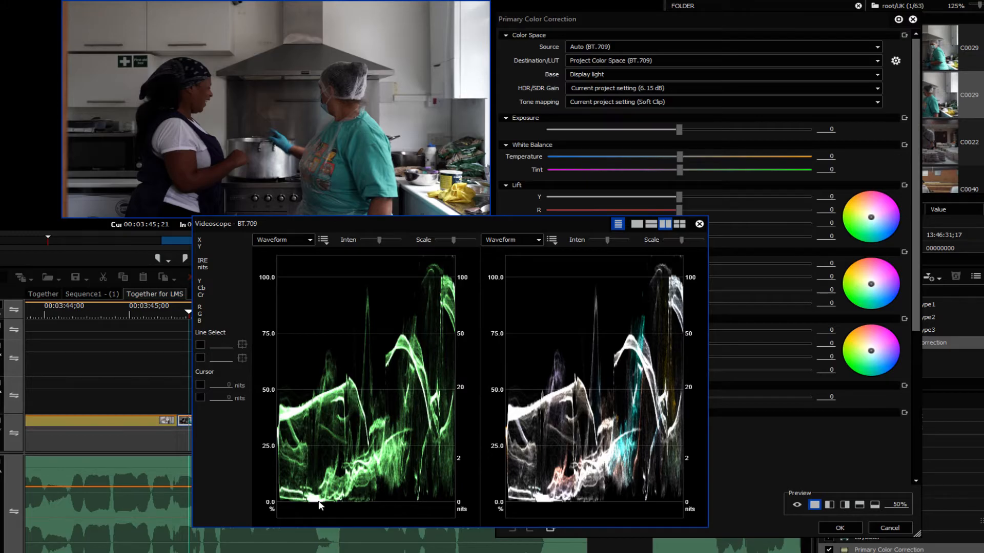
left_click_drag(574, 220, 328, 301)
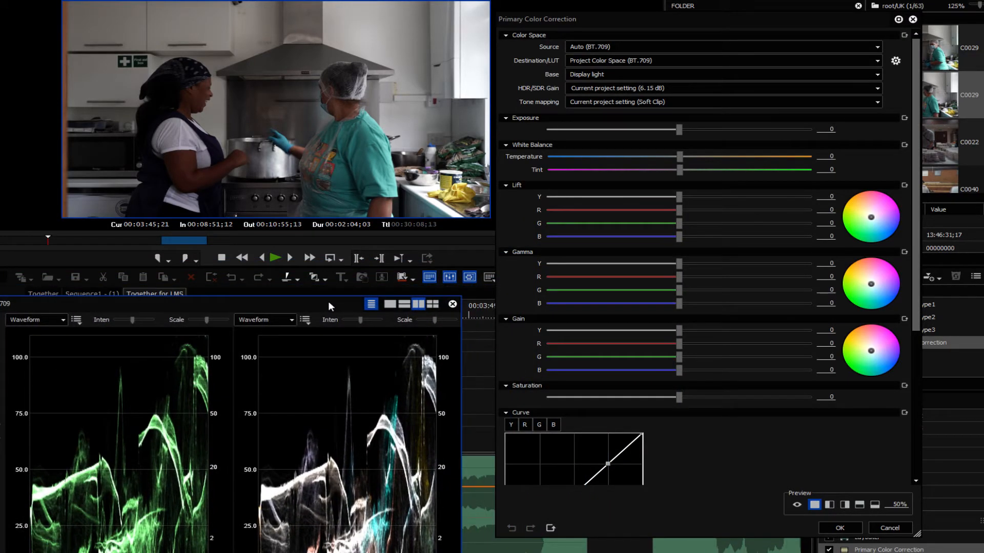
left_click_drag(680, 331, 715, 338)
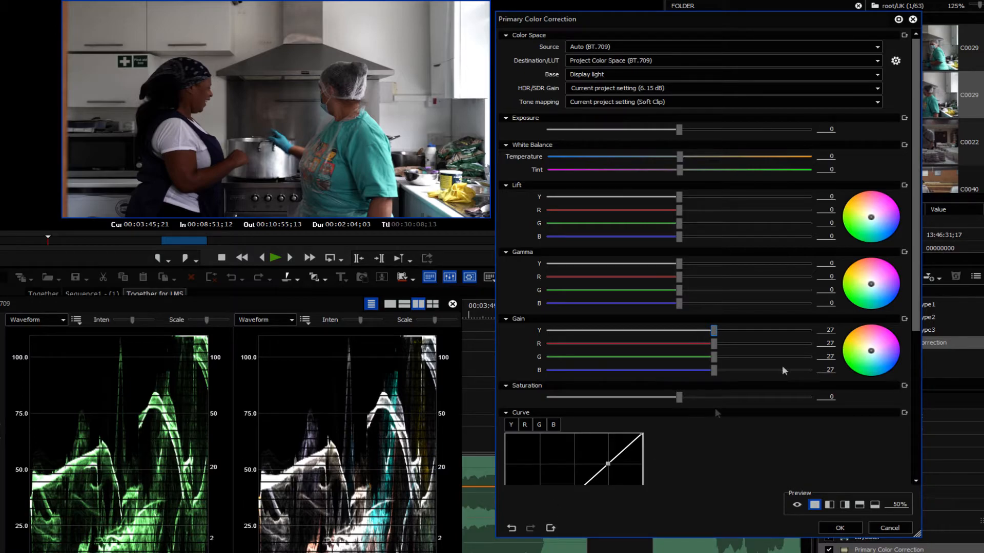
- Lift the midtone and shadow points of C0029's Y curve slightly to brighten the image
scroll(917, 228, "down", 5)
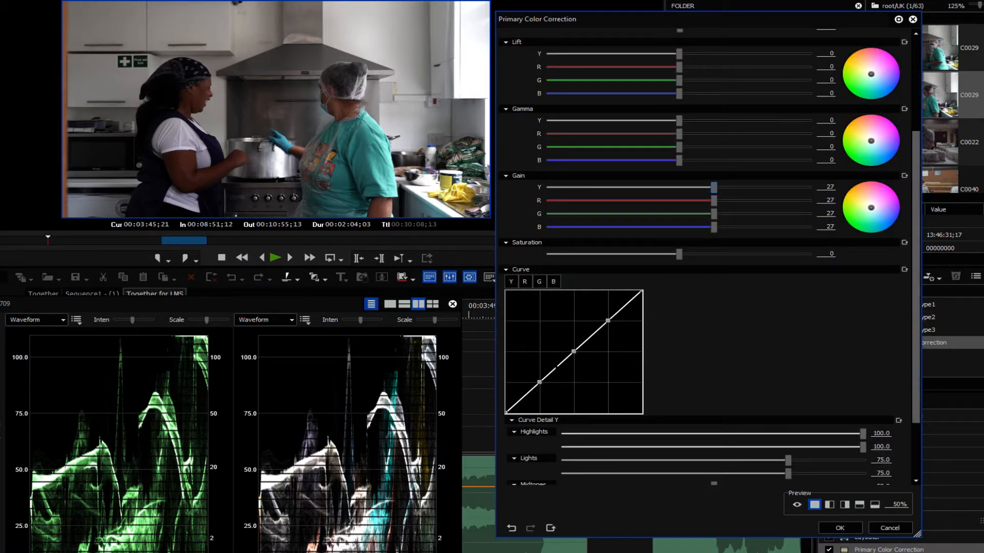
left_click_drag(574, 351, 568, 353)
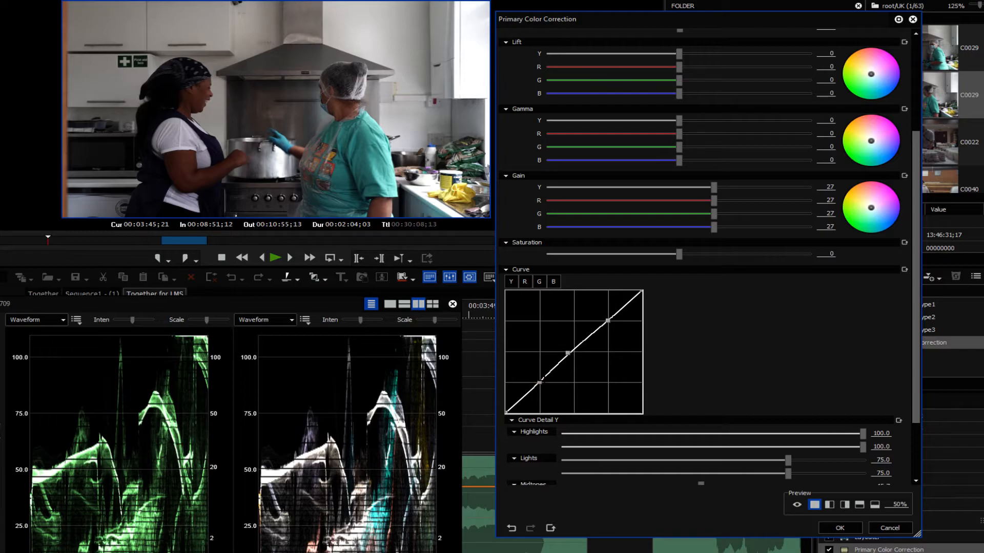
left_click_drag(539, 381, 533, 383)
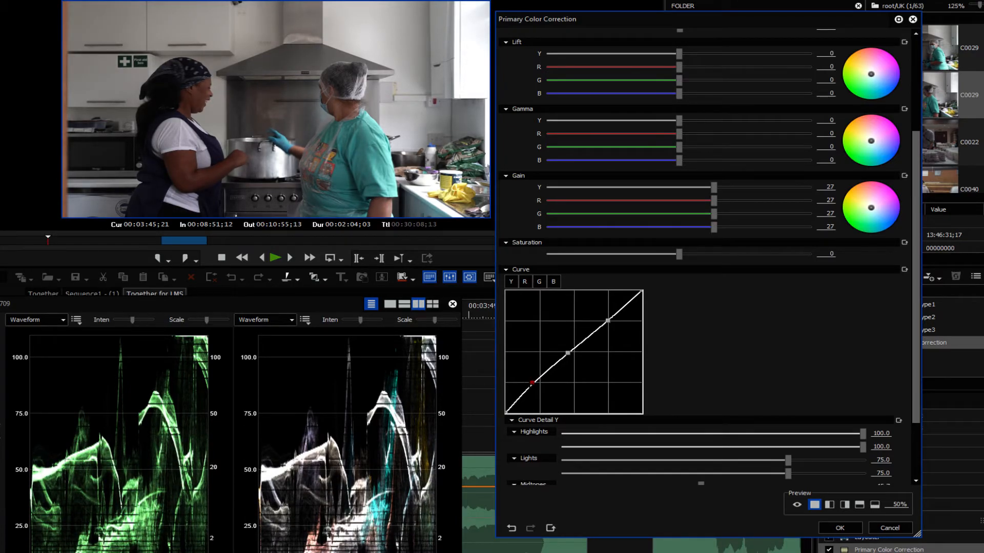
left_click_drag(533, 382, 531, 386)
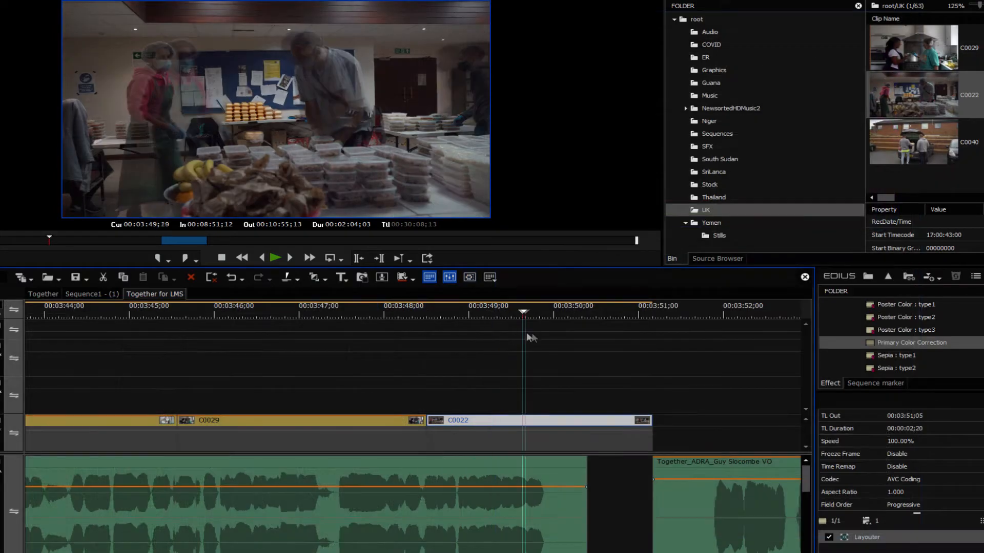
- Play and scrub C0022 on track 1 V to examine its frame-blended motion, stopping at about 00:03:49;20
left_click_drag(527, 334, 511, 360)
key("space")
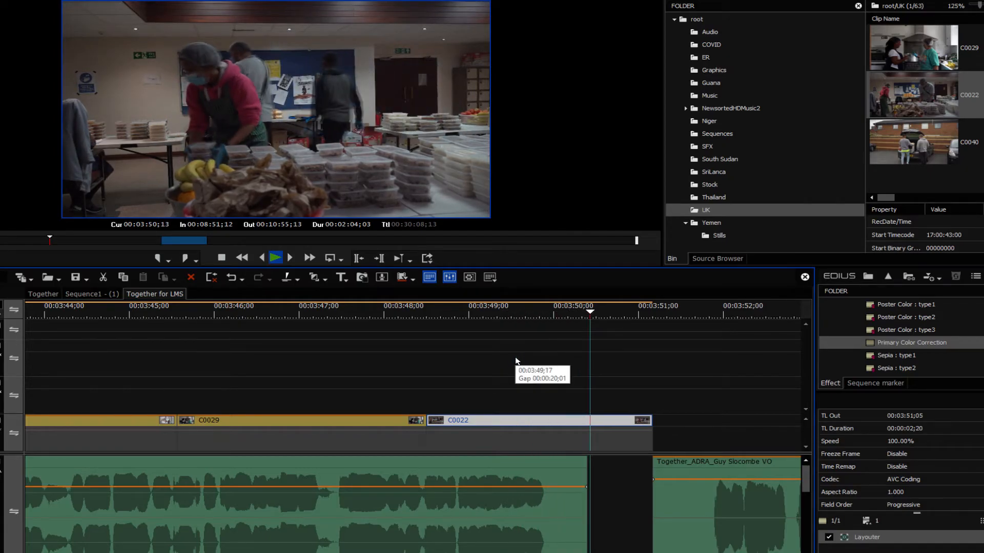
left_click_drag(547, 330, 444, 326)
key("space")
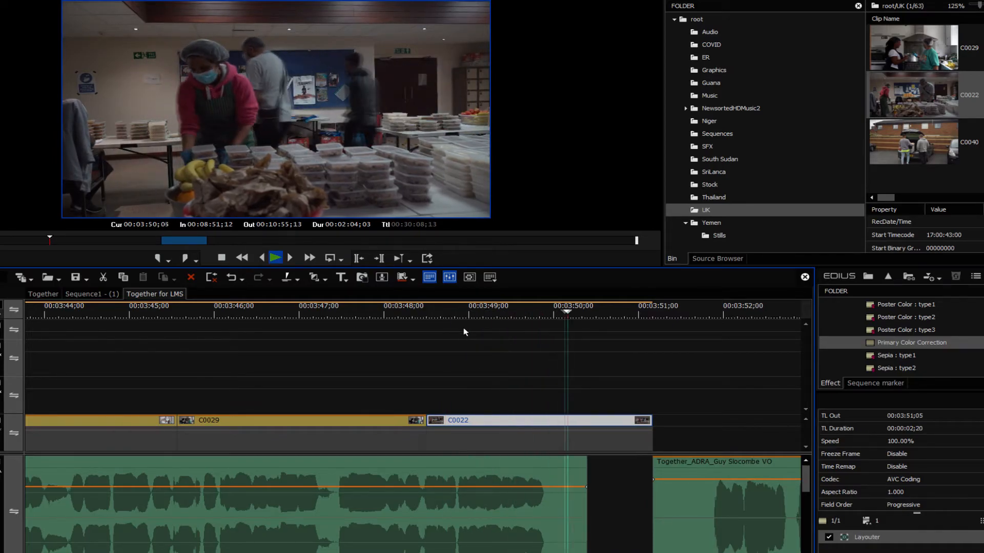
left_click_drag(595, 303, 533, 345)
- Check C0022's frame rate in the video section of its clip properties and close them
right_click(498, 421)
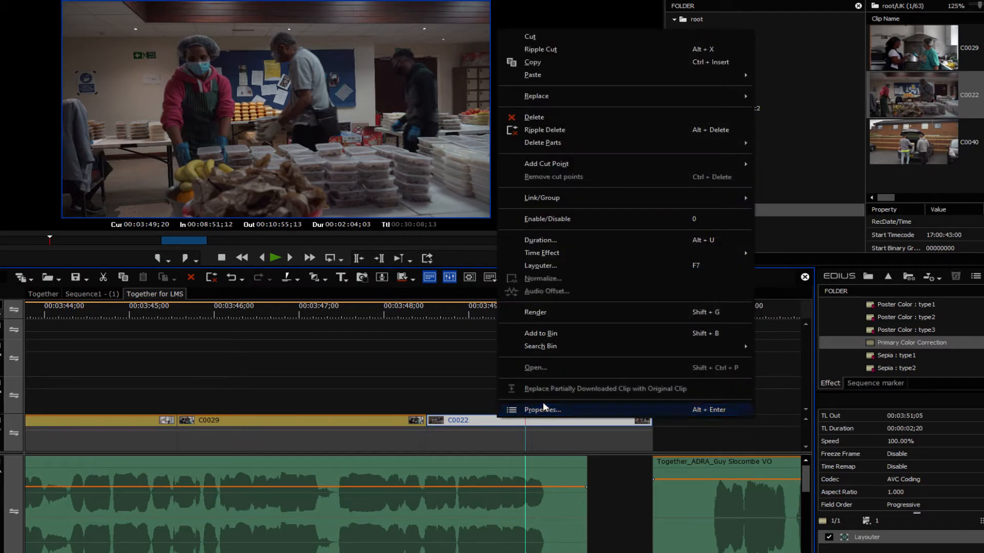
left_click(544, 404)
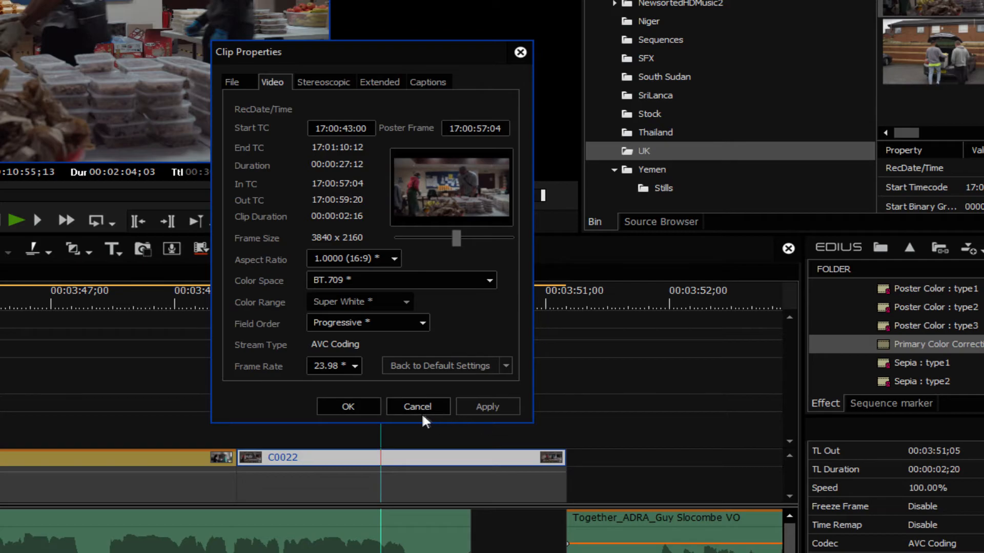
left_click(352, 408)
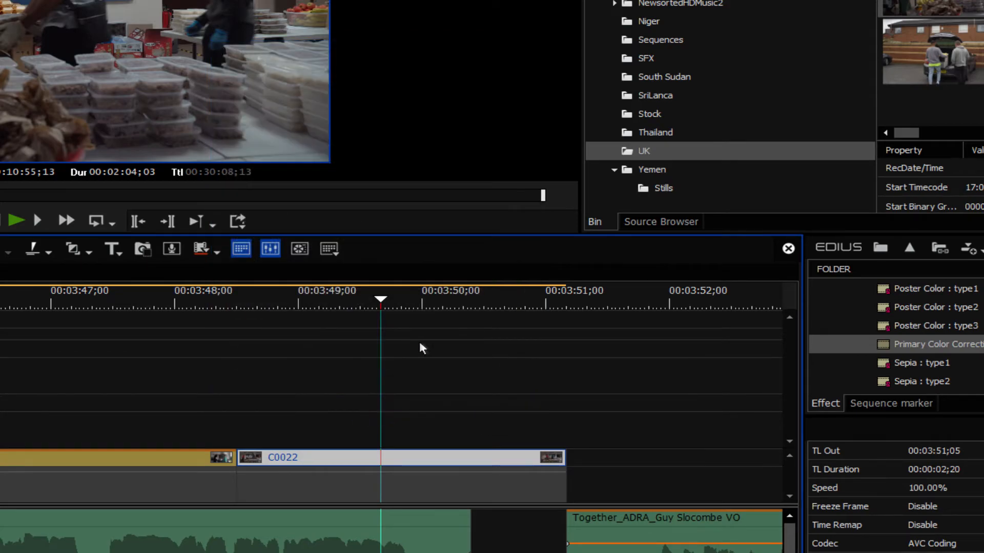
- Set C0022's interpolation method to Optical flow in its field options
right_click(359, 456)
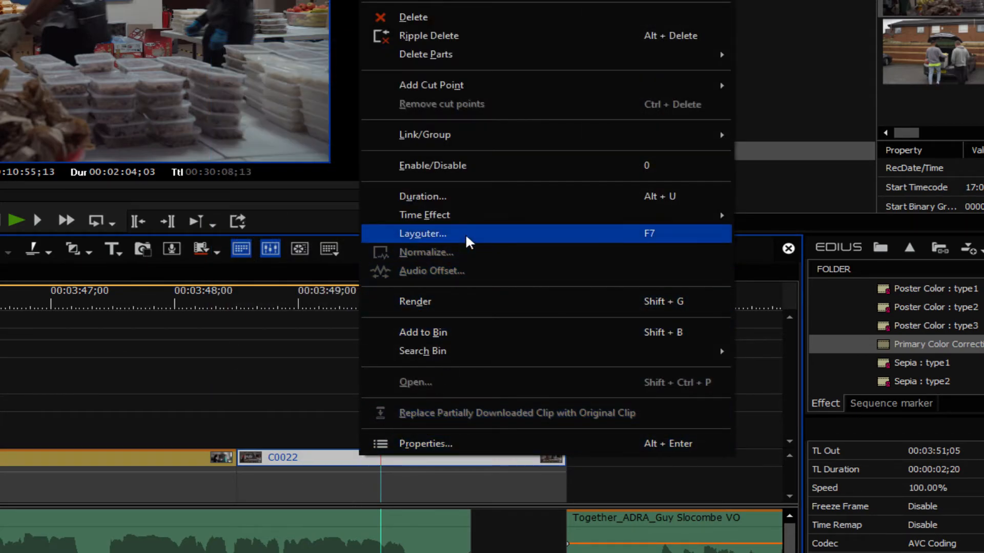
mouse_move(480, 218)
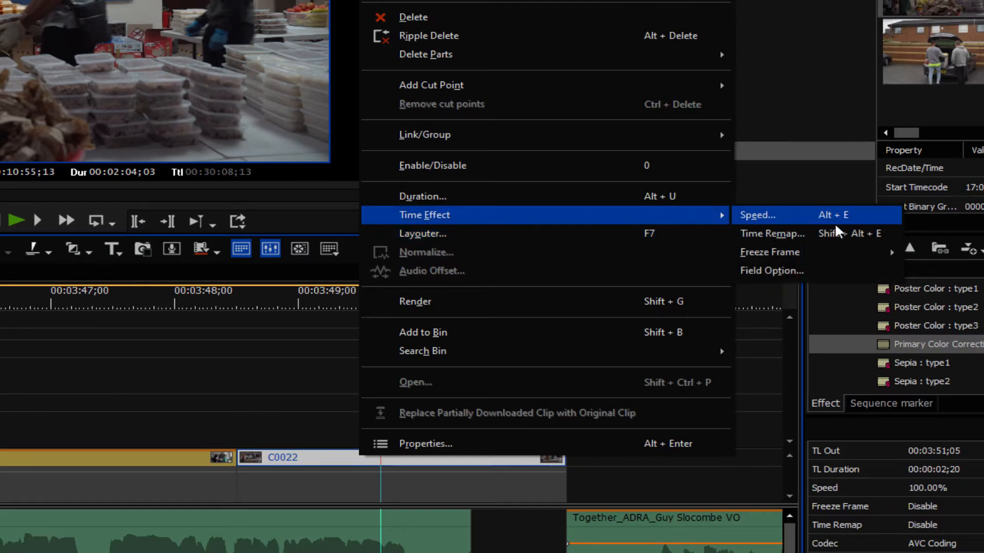
left_click(804, 271)
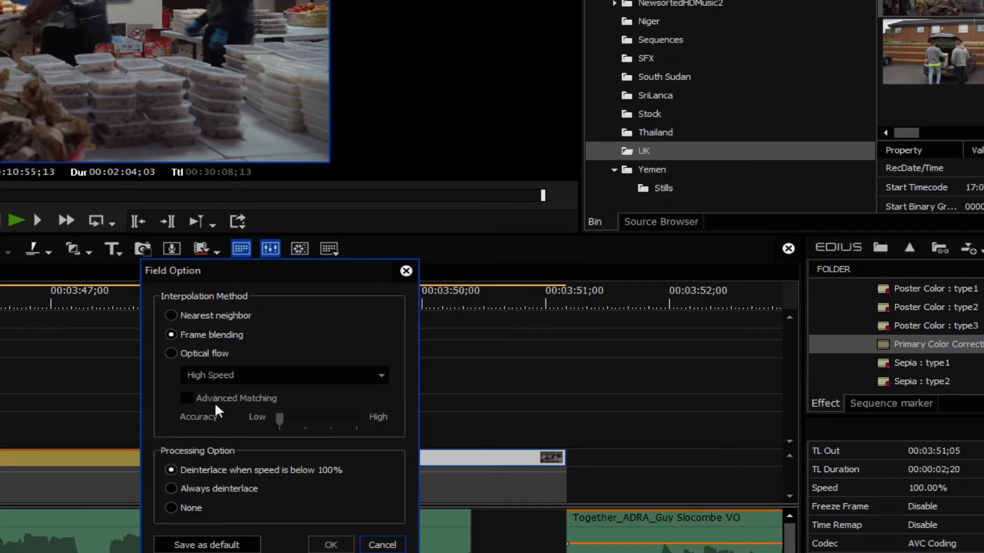
left_click(177, 358)
left_click(330, 538)
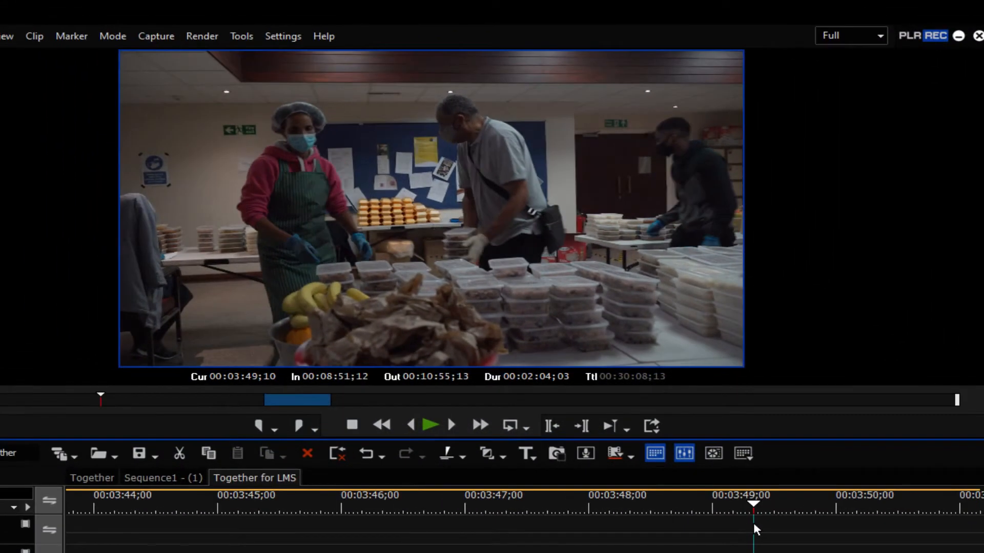
- Play C0022 from about 00:03:49;10 to its end and scrub back to review the optical-flow motion
key("space")
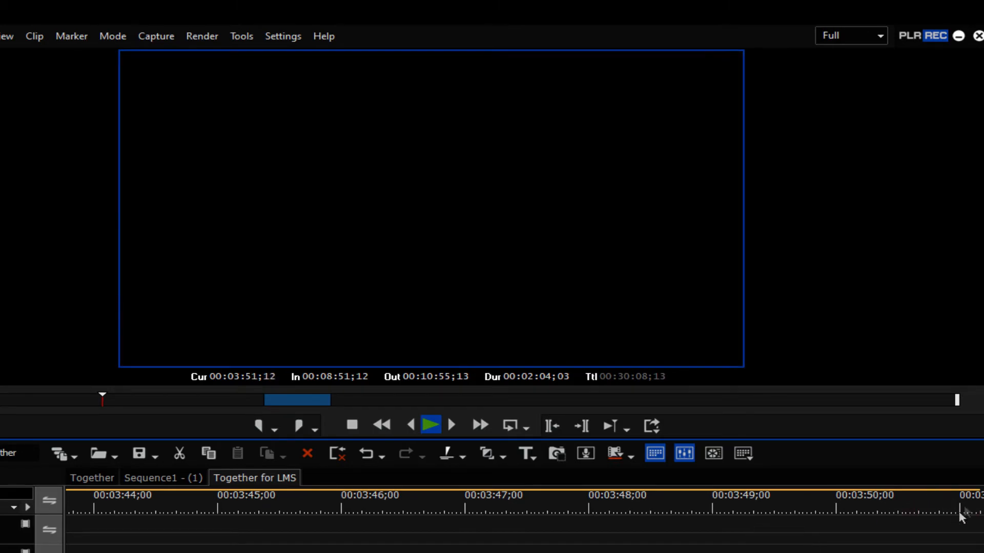
key("space")
left_click_drag(974, 503, 740, 504)
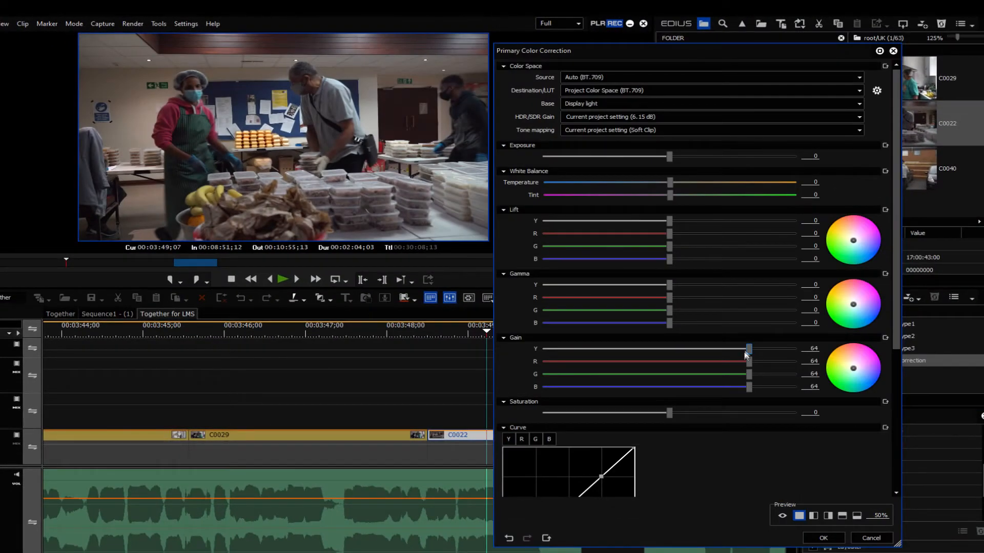
- Set the Y gain to 74 in C0022's Primary Color Correction and raise the midpoint of the Y curve
mouse_move(749, 348)
left_mouse_down()
mouse_move(709, 352)
mouse_move(799, 353)
mouse_move(751, 354)
mouse_move(761, 356)
left_mouse_up()
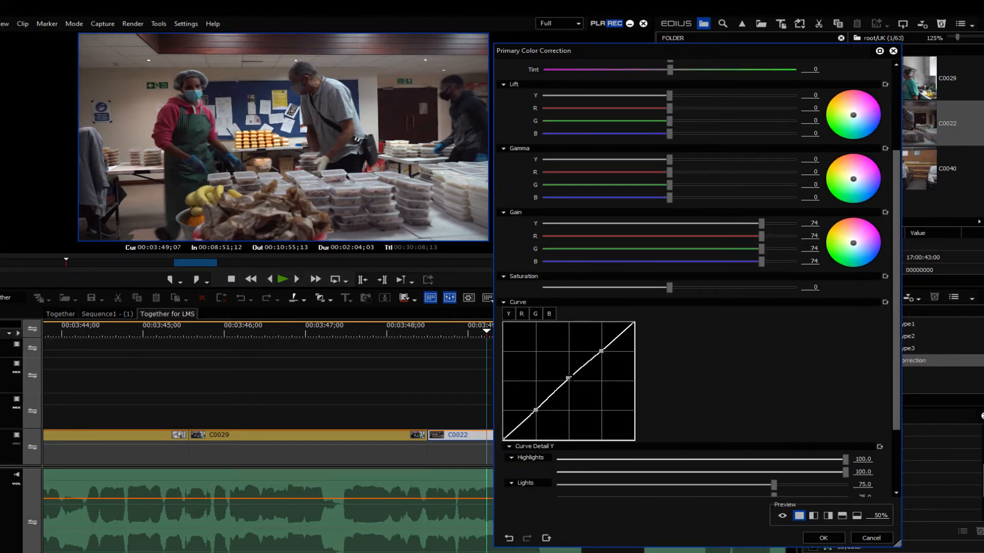
left_click_drag(569, 381, 573, 368)
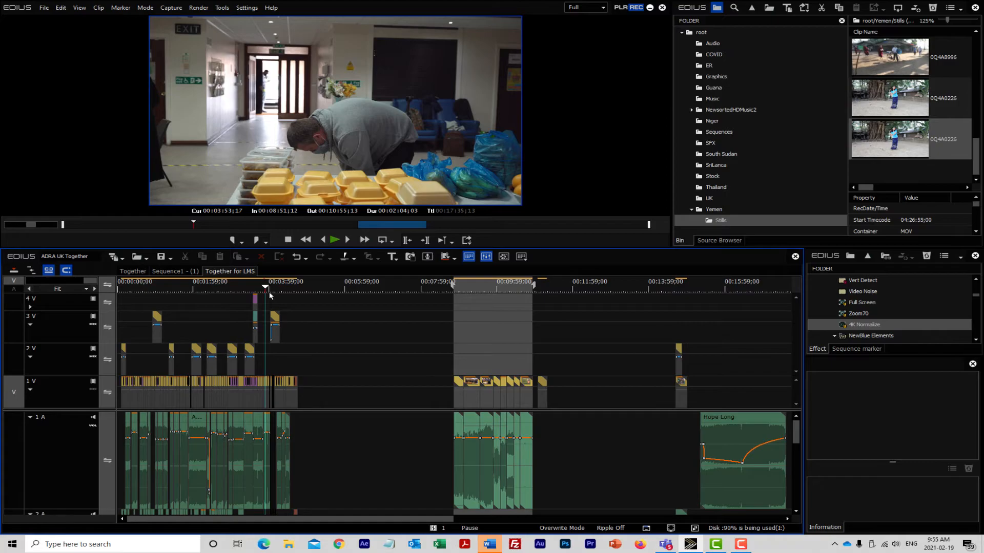
- Place clip 0Q4A0226 from the Stills bin on track 1 V at 00:25:16;10, well past the existing footage
left_click_drag(394, 519, 703, 523)
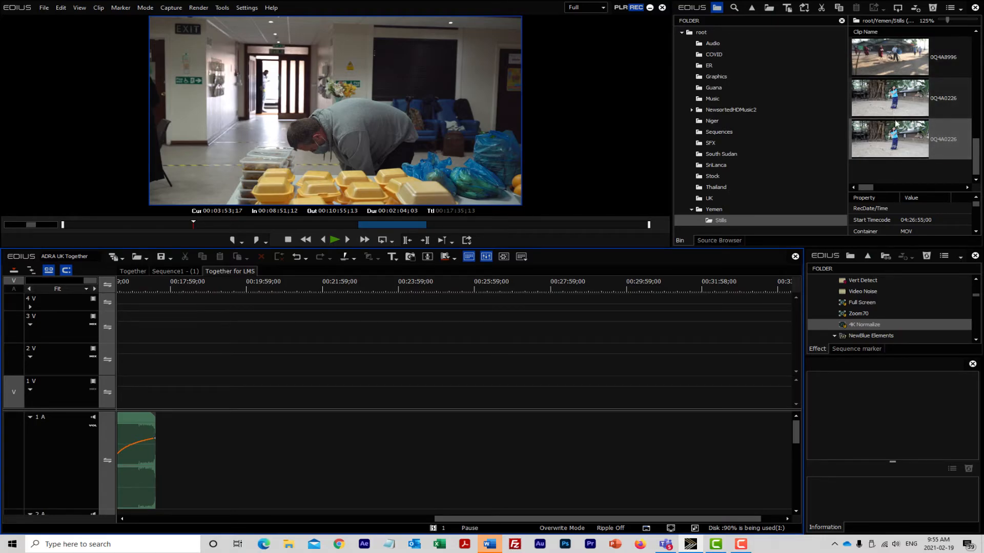
left_click_drag(895, 95, 451, 416)
- Play part of 0Q4A0226 on the timeline and open its clip properties to check the video format
left_click(467, 307)
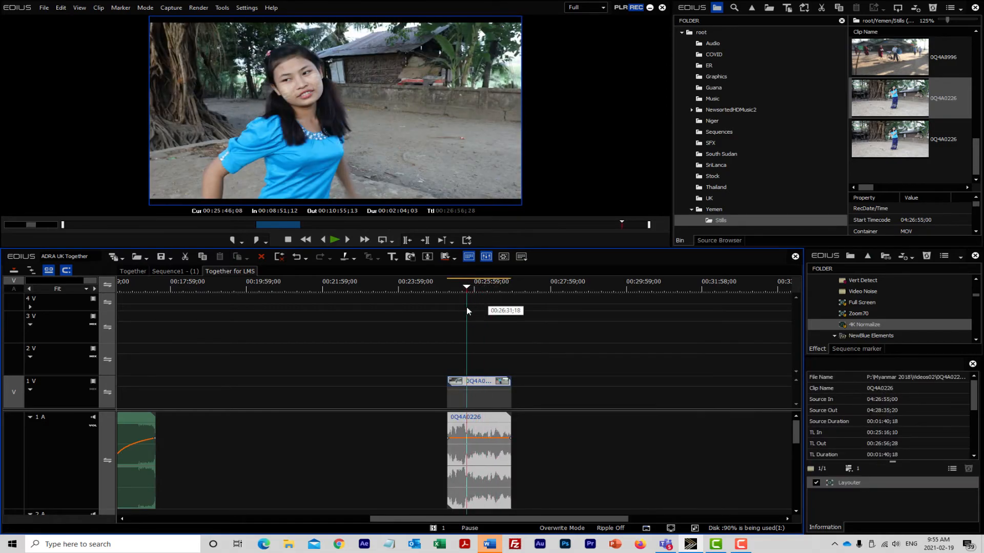
left_click(471, 306)
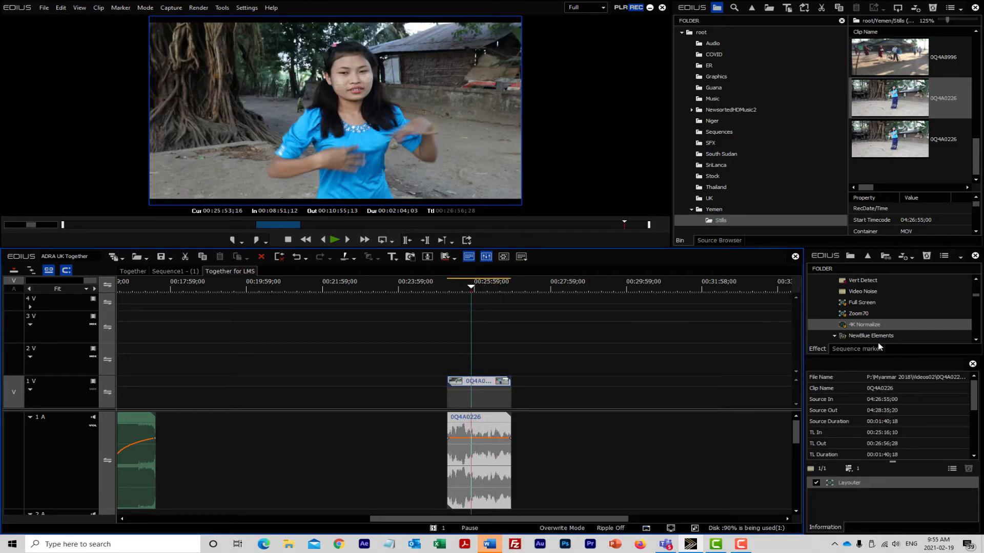
key("space")
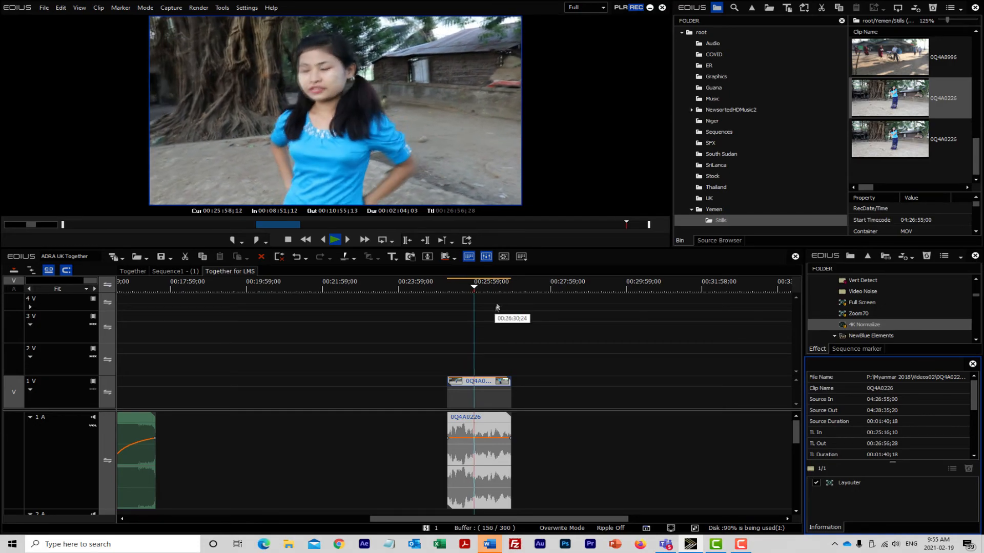
right_click(484, 384)
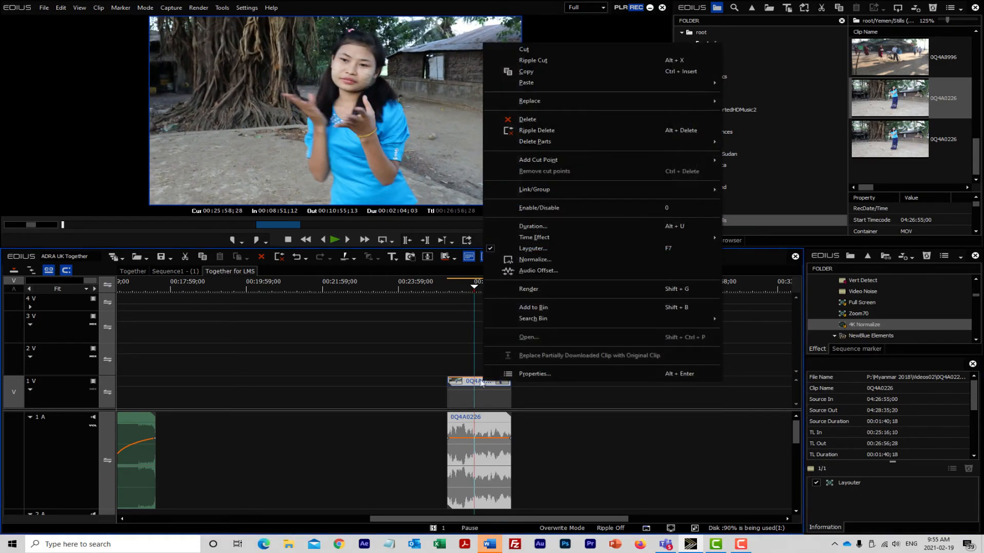
left_click(520, 374)
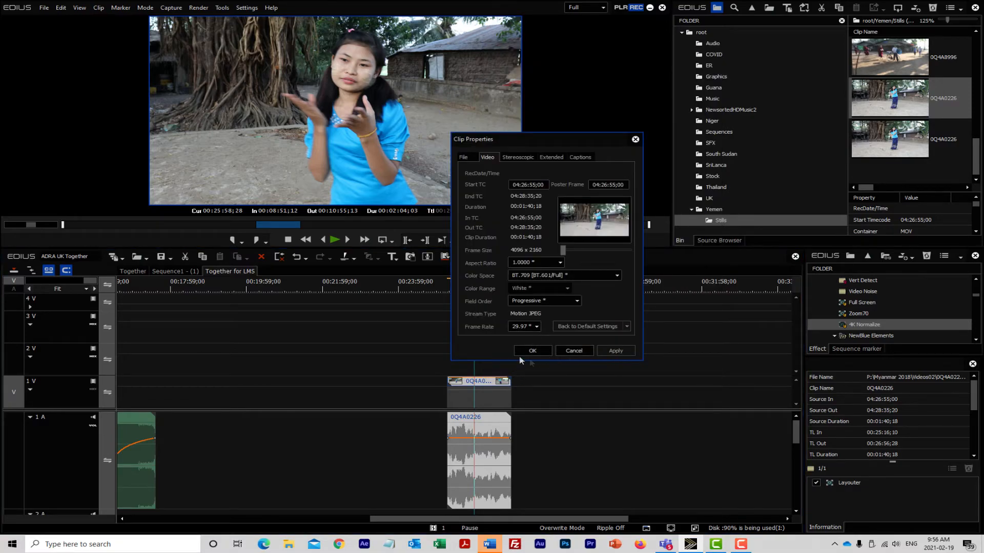
- Close the clip properties unchanged and play a short section of 0Q4A0226 up to about 00:26:00;12
left_click(573, 351)
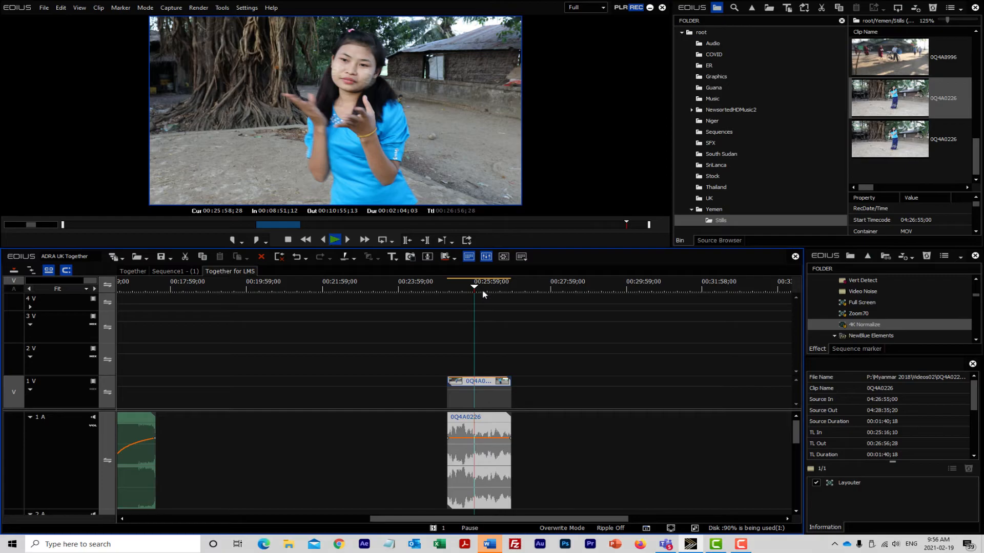
key("space")
key("space")
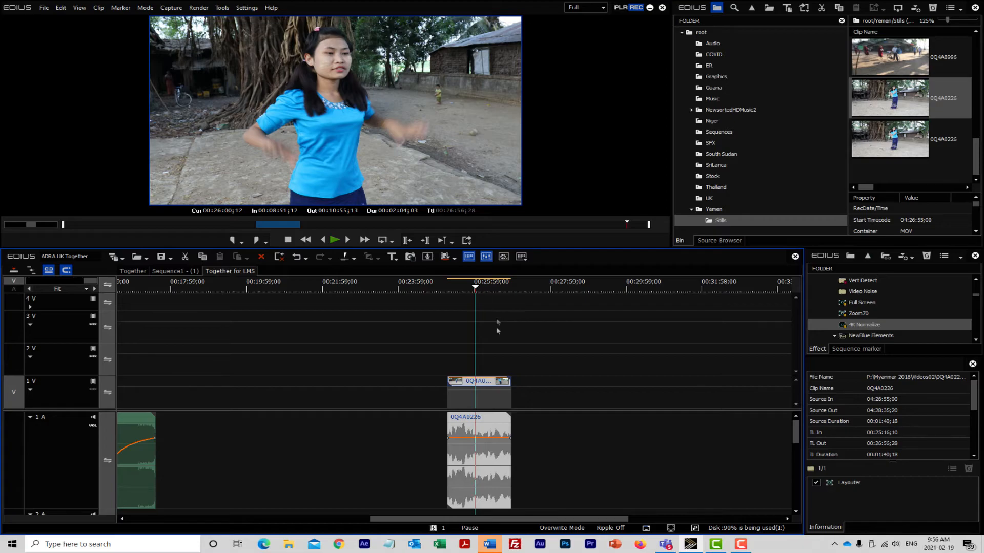
- Slow clip 0Q4A0226 to 40% speed and play the slowed footage from about 00:26:55;10
right_click(486, 382)
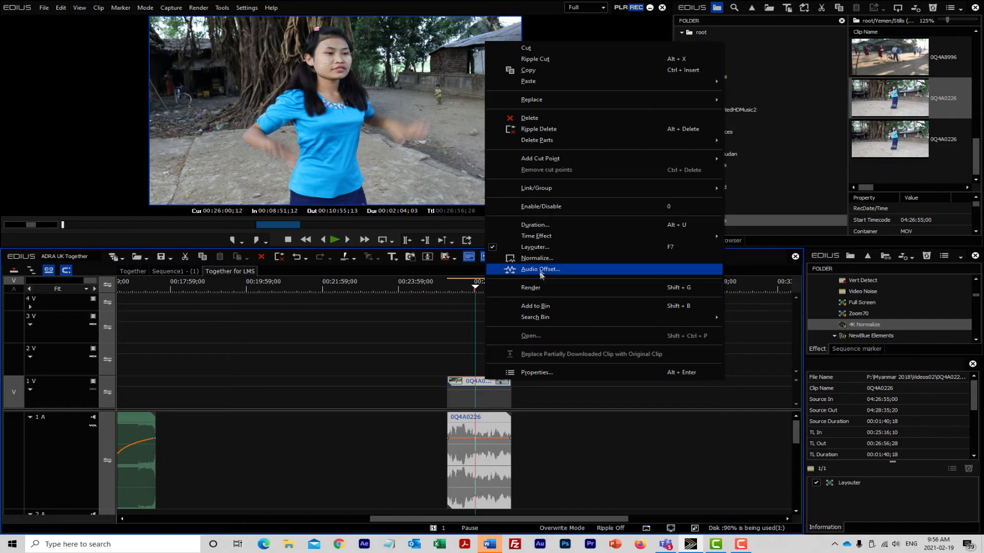
mouse_move(544, 238)
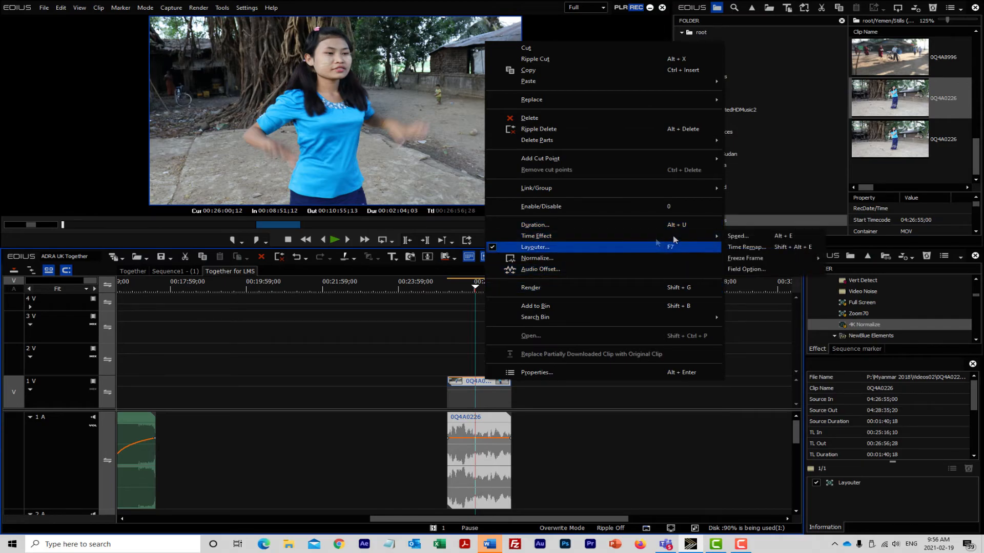
left_click(736, 236)
type("40")
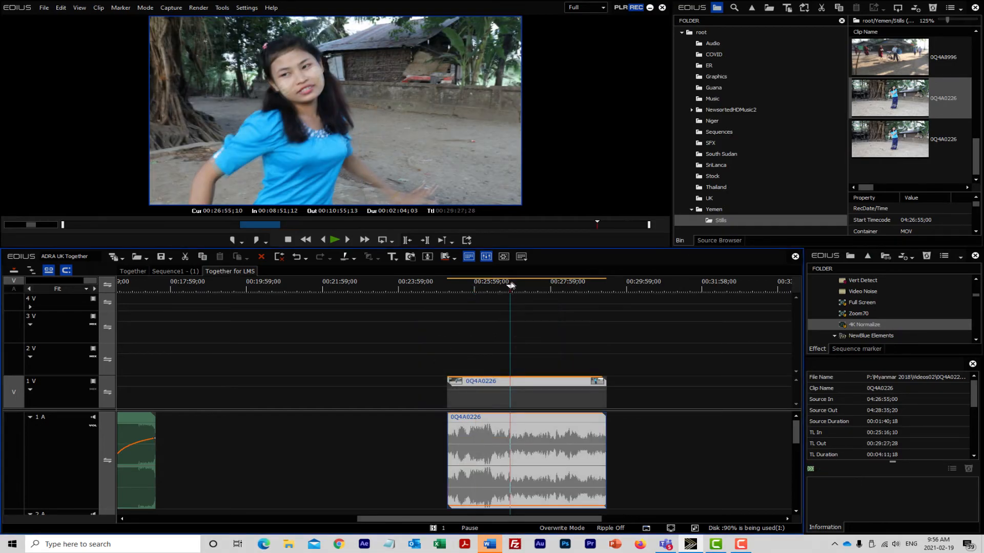
key("space")
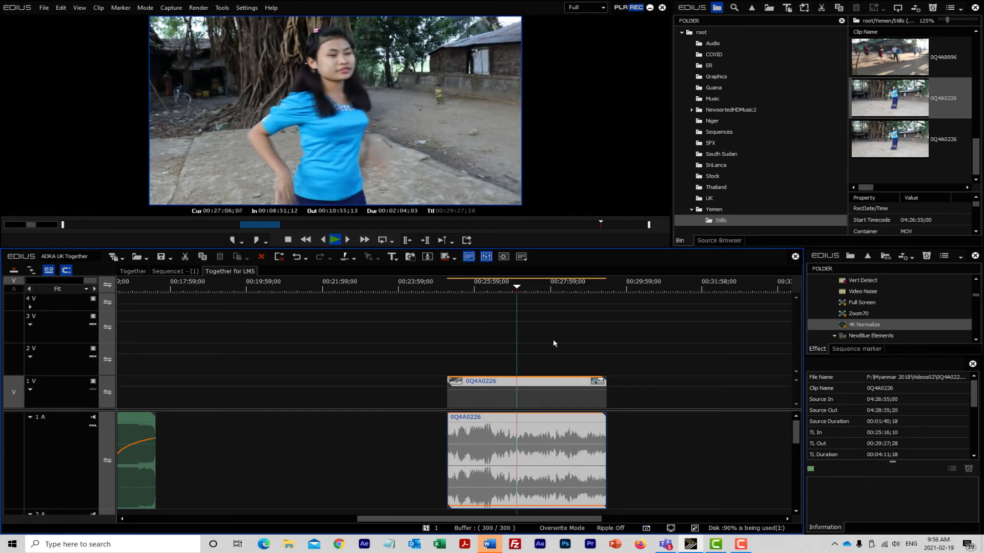
- Set 0Q4A0226's interpolation method to Optical flow at Medium Quality in its field options
right_click(527, 384)
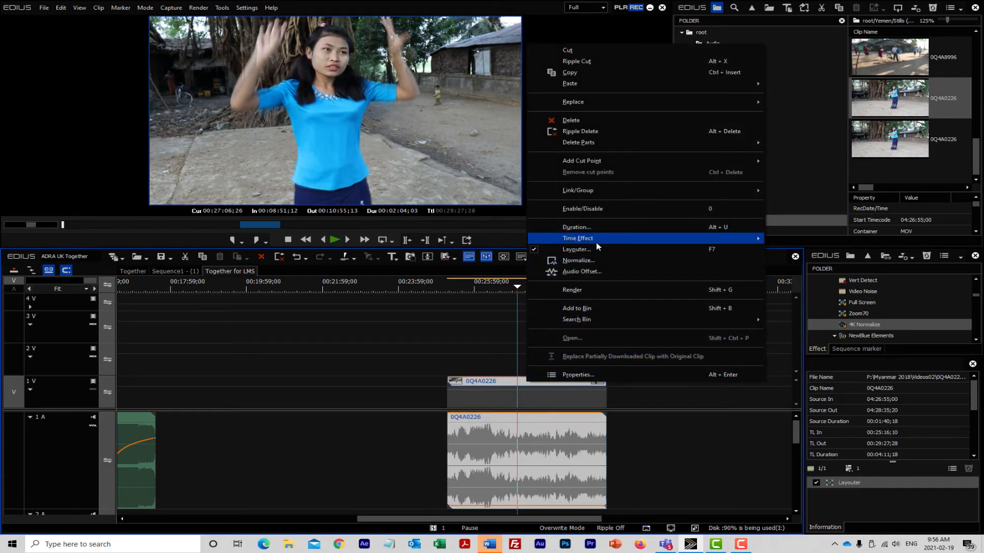
mouse_move(597, 239)
left_click(799, 272)
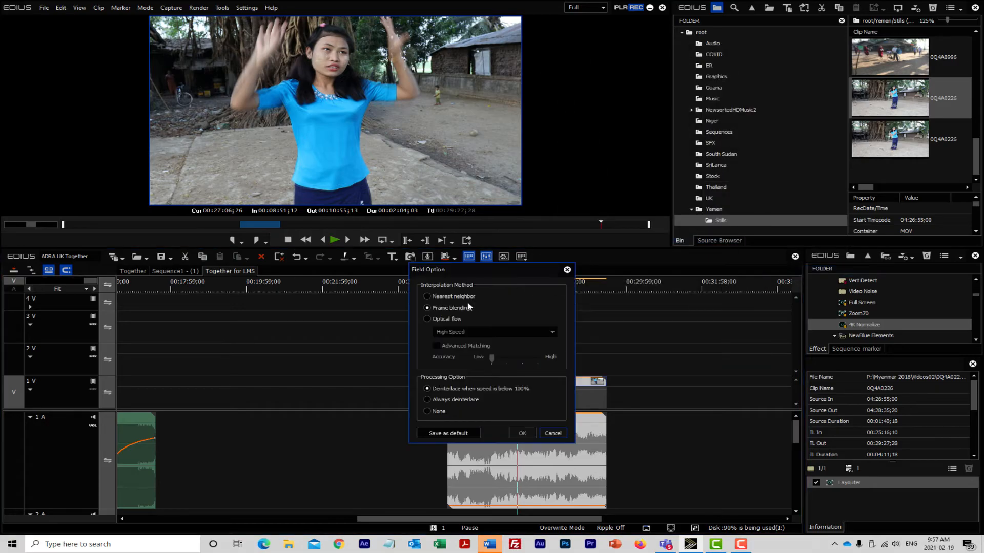
left_click(426, 319)
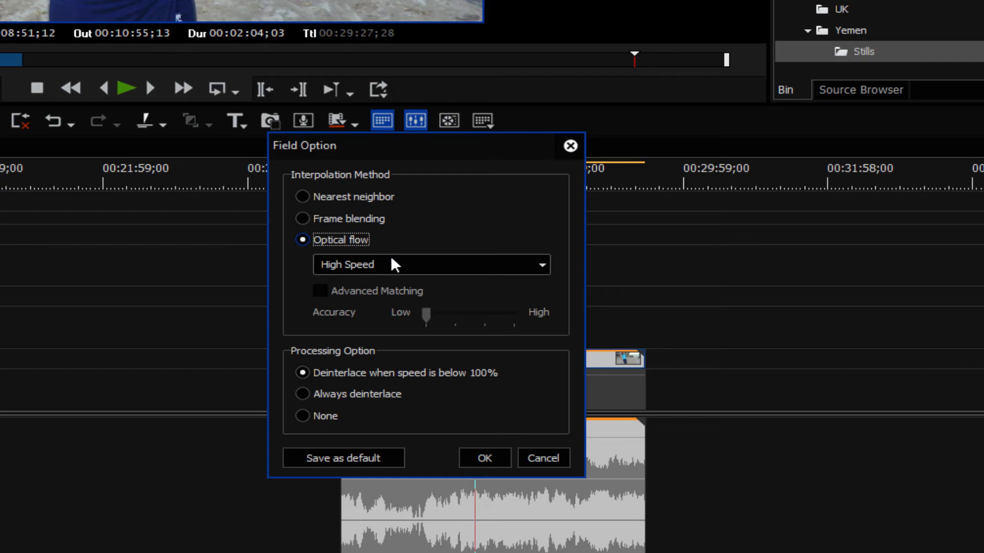
left_click(548, 267)
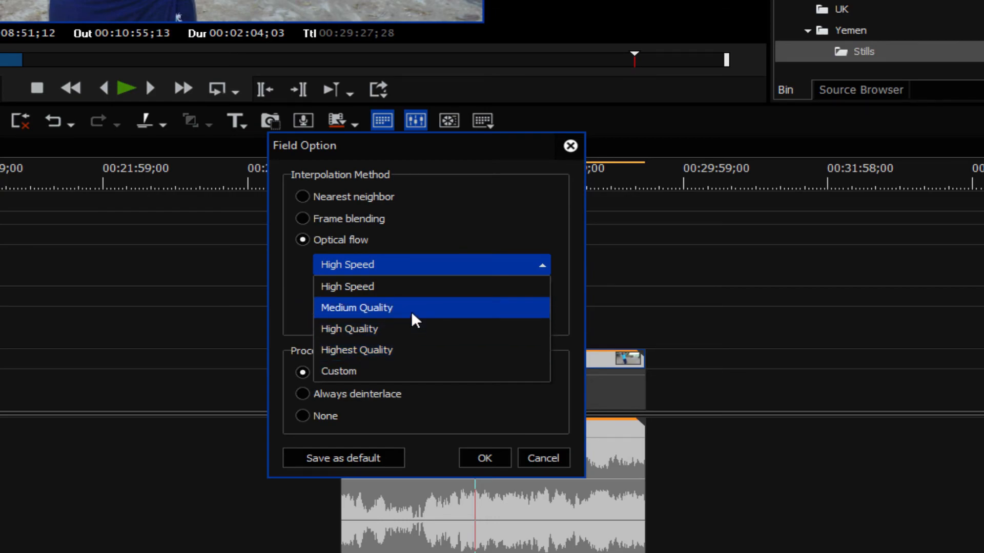
left_click(374, 314)
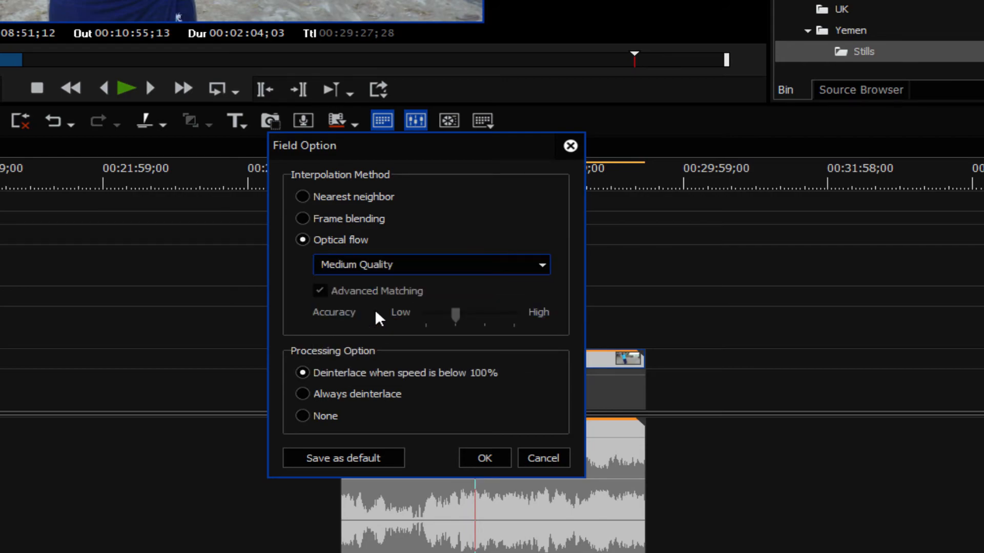
left_click(487, 458)
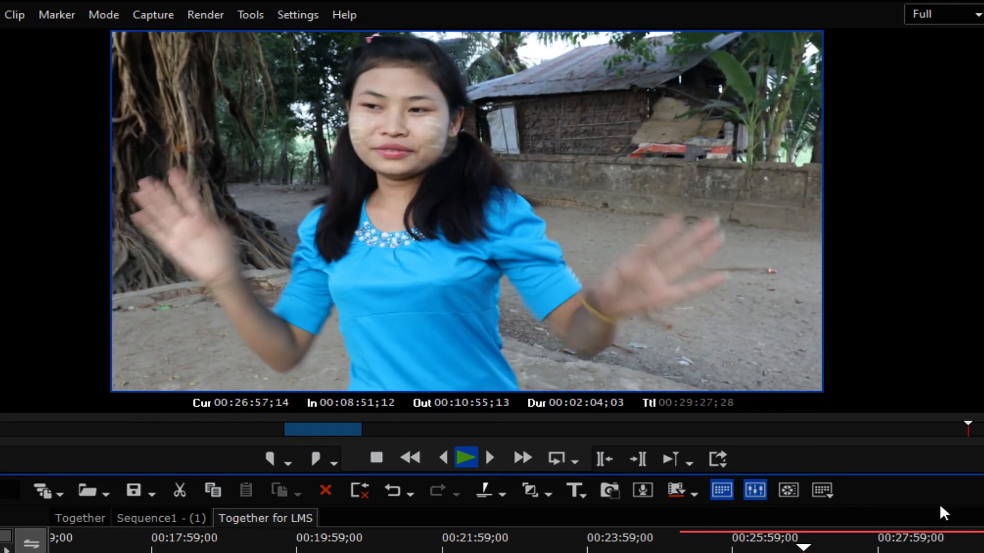
- Step frame by frame through 0Q4A0226 between about 00:26:57;22 and 00:26:58;07 to examine the optical-flow rendering of the moving hands
key("space")
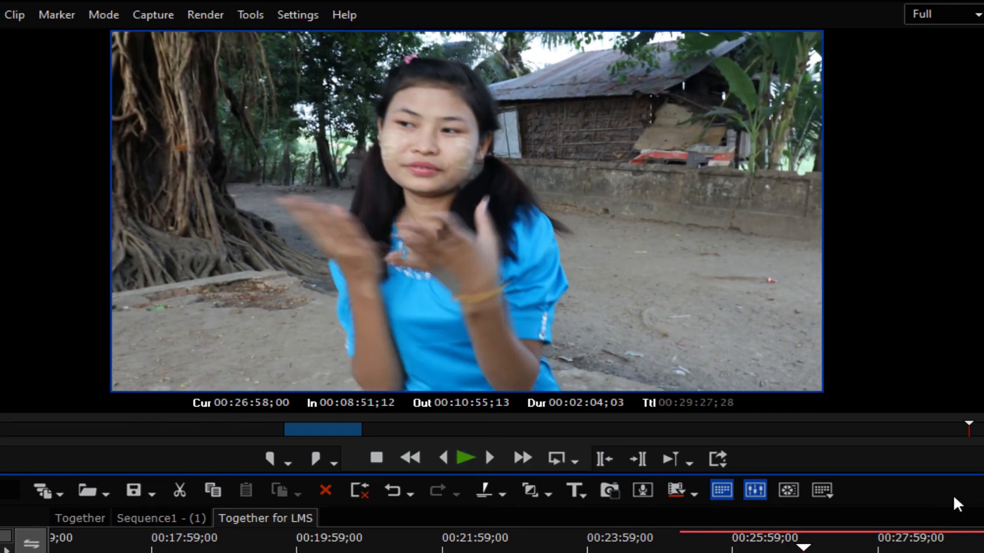
key("Left")
key("Left")
key("Left")
key("Left")
key("Left")
key("Left")
key("Left")
key("Left")
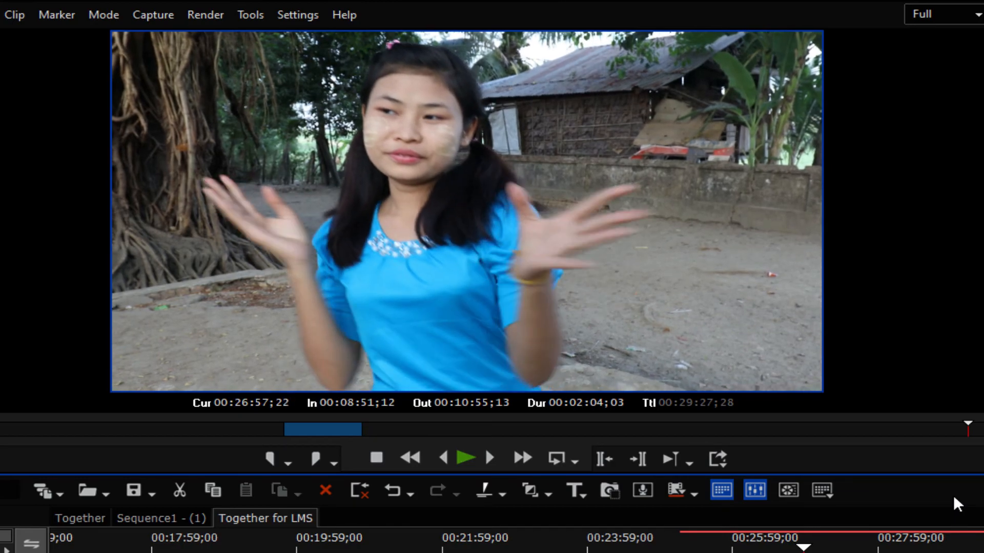
key("Right")
key("Right")
key("Right")
key("Right")
key("Right")
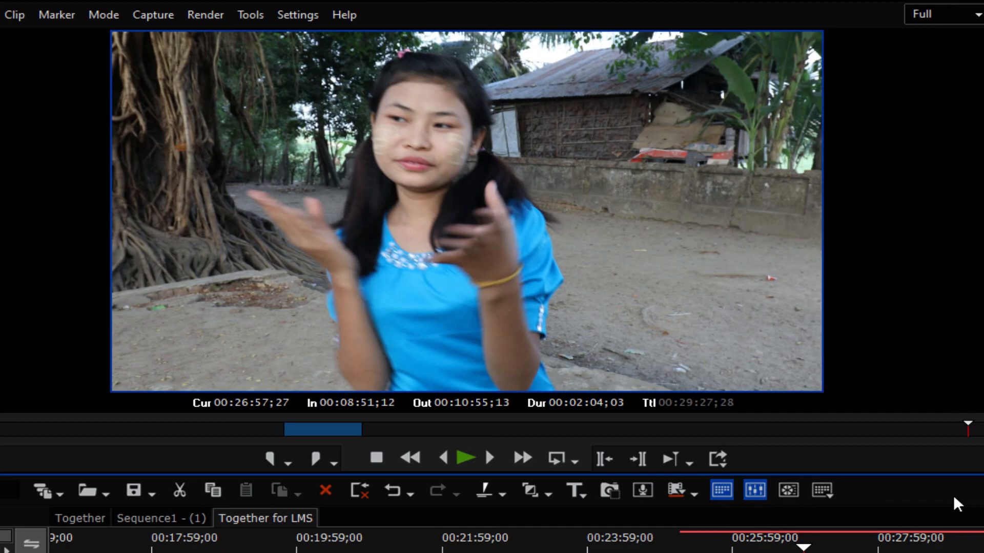
key("Right")
key("Right")
key("Right")
key("Right")
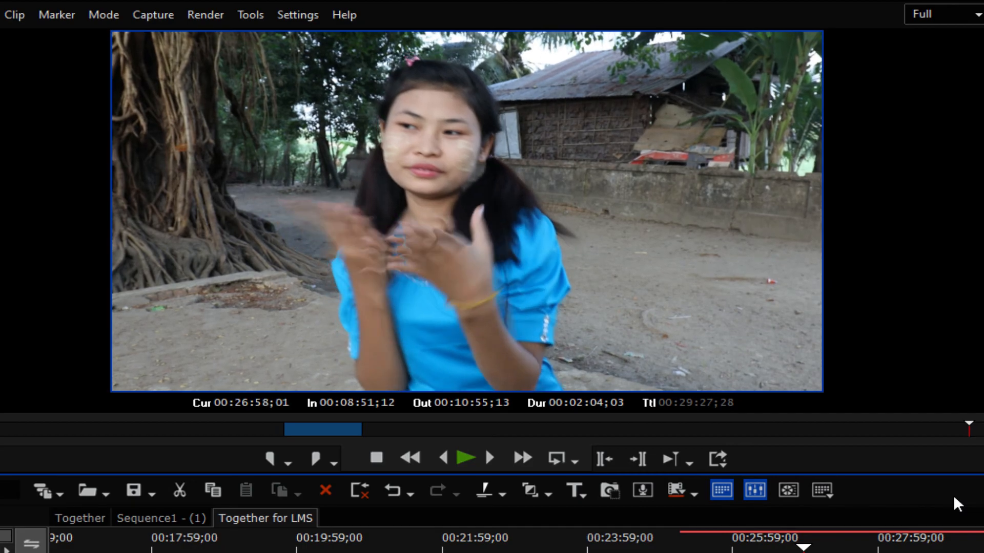
key("Right")
key("Right")
key("Right")
key("Right")
key("Right")
key("Right")
key("Right")
key("Right")
key("Right")
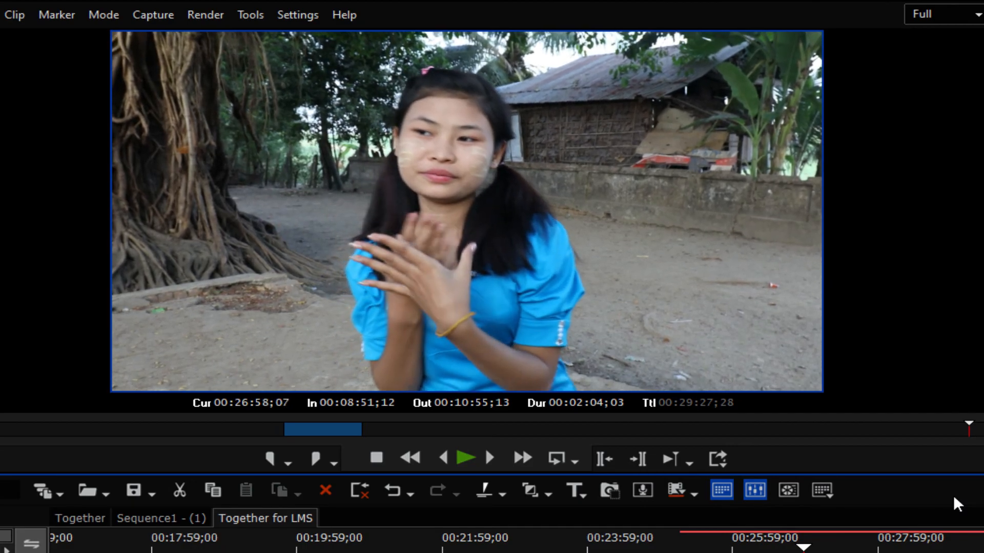
- Play 0Q4A0226 on to about 00:27:06 and step back frame by frame to examine the fast arm movement for artifacts
key("space")
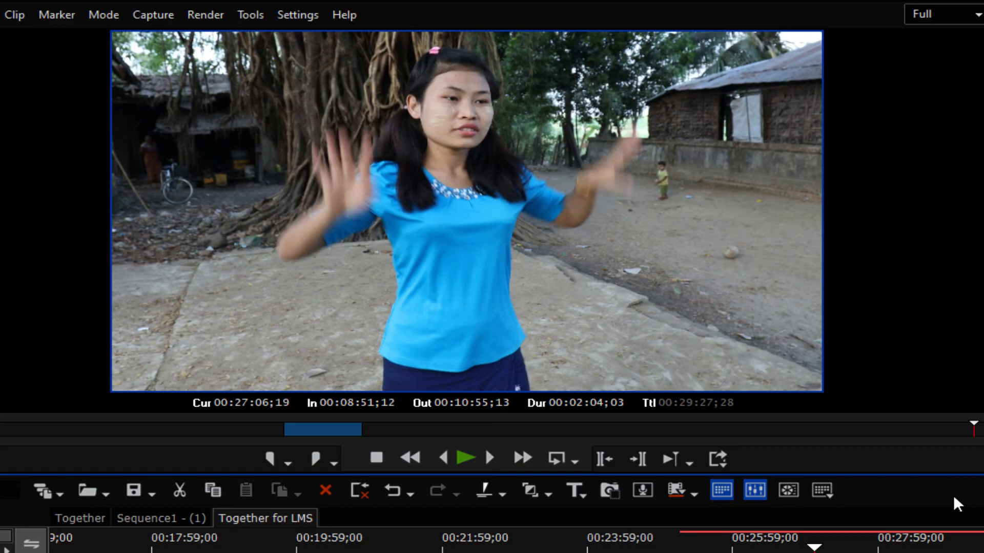
key("Left")
key("Left")
key("Left")
key("Left")
key("Left")
key("Left")
key("Left")
key("Left")
key("Left")
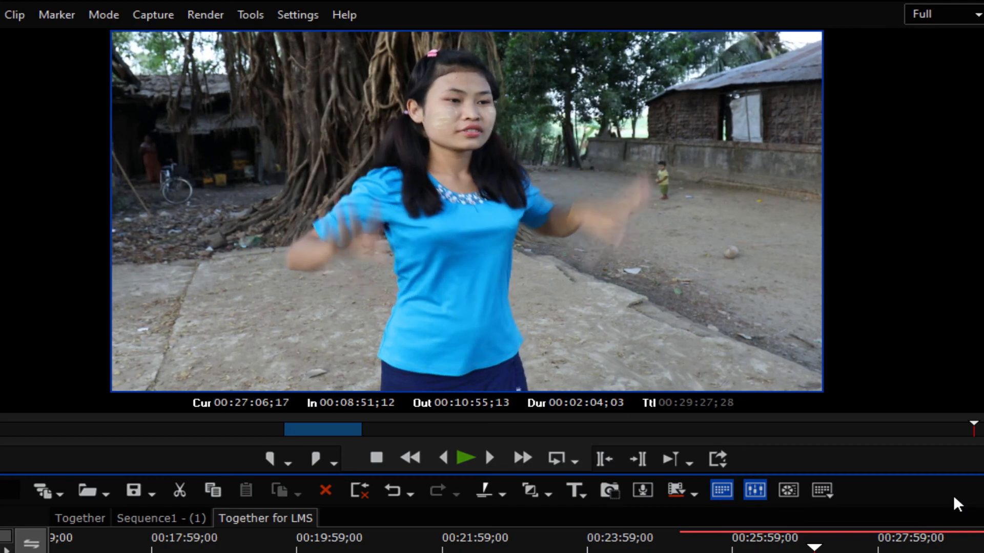